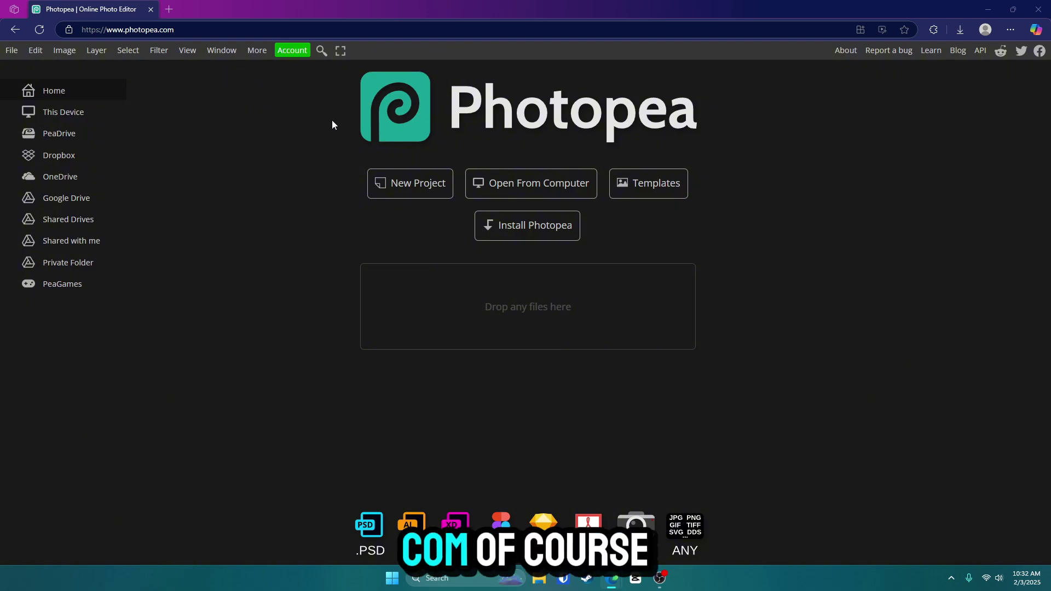
# Create a new blank 1280×720 document from the YouTube Thumbnail preset.
pyautogui.click(431, 198)
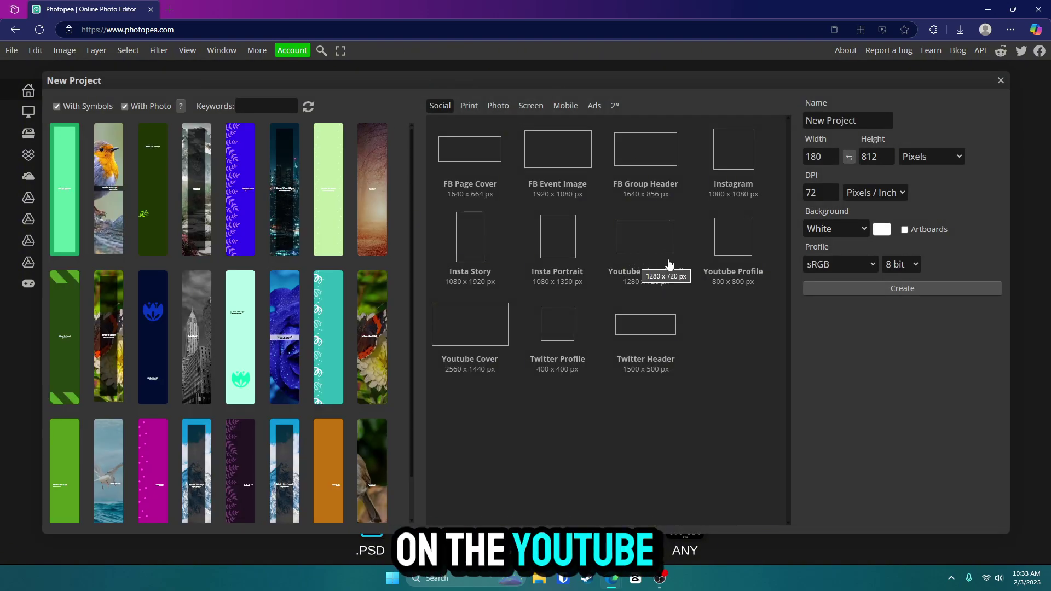
pyautogui.click(644, 247)
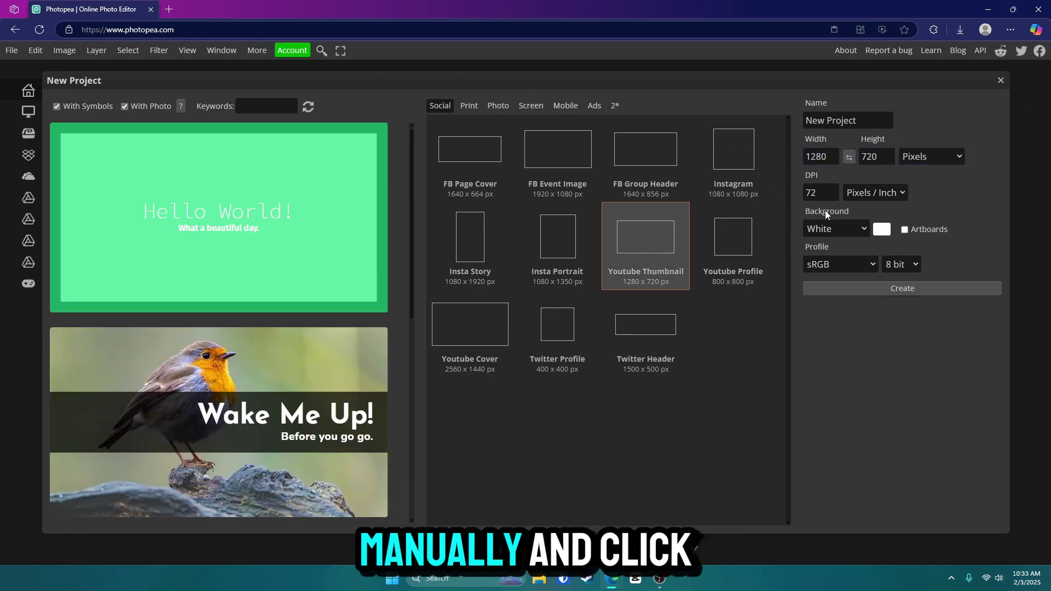
pyautogui.click(962, 291)
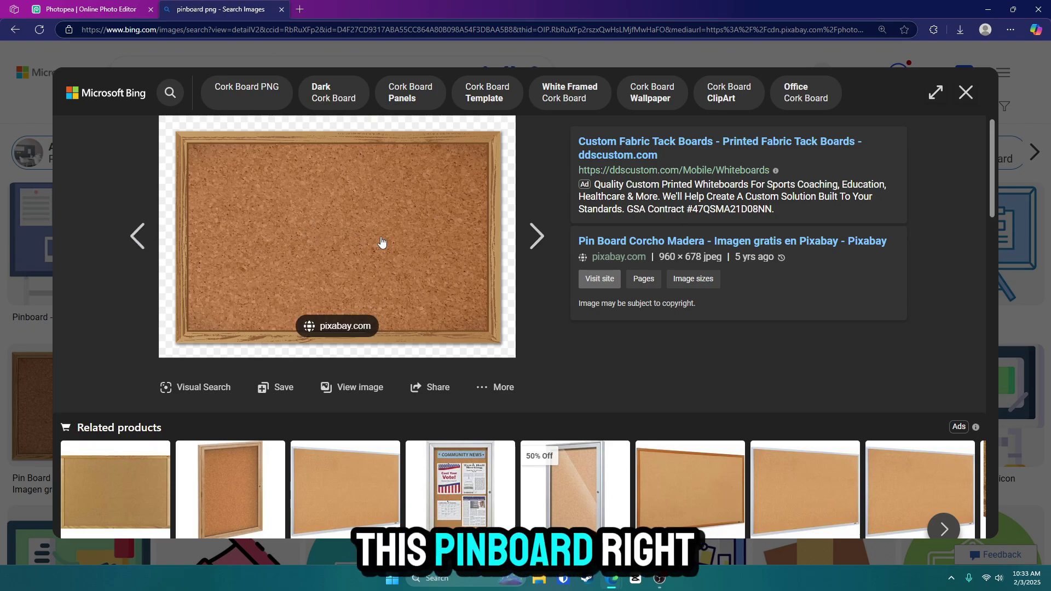
# Copy the Bing cork board image and paste it into the Photopea document as Layer 1.
pyautogui.rightClick(302, 224)
pyautogui.click(350, 263)
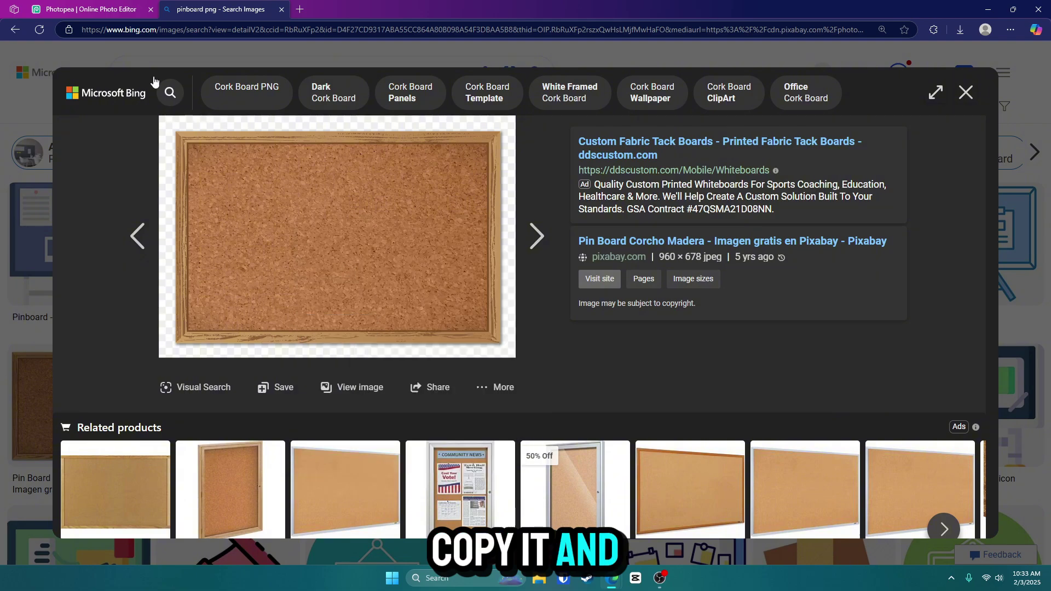
pyautogui.hotkey('ctrl', 'Tab')
pyautogui.hotkey('ctrl', 'v')
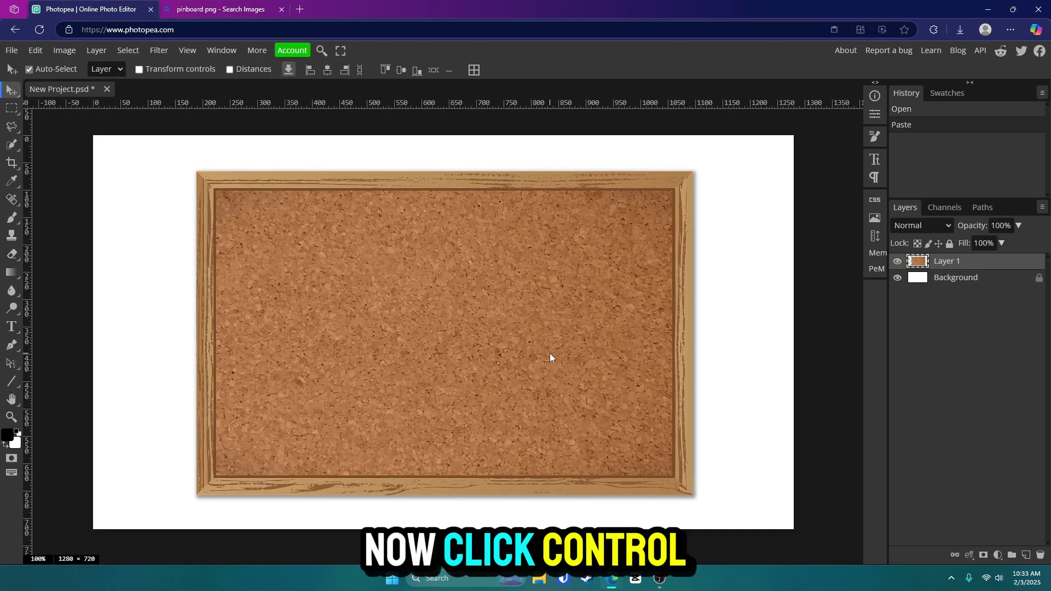
# Enlarge and centre the cork board layer so it fills the canvas.
pyautogui.hotkey('ctrl', 'alt', 't')
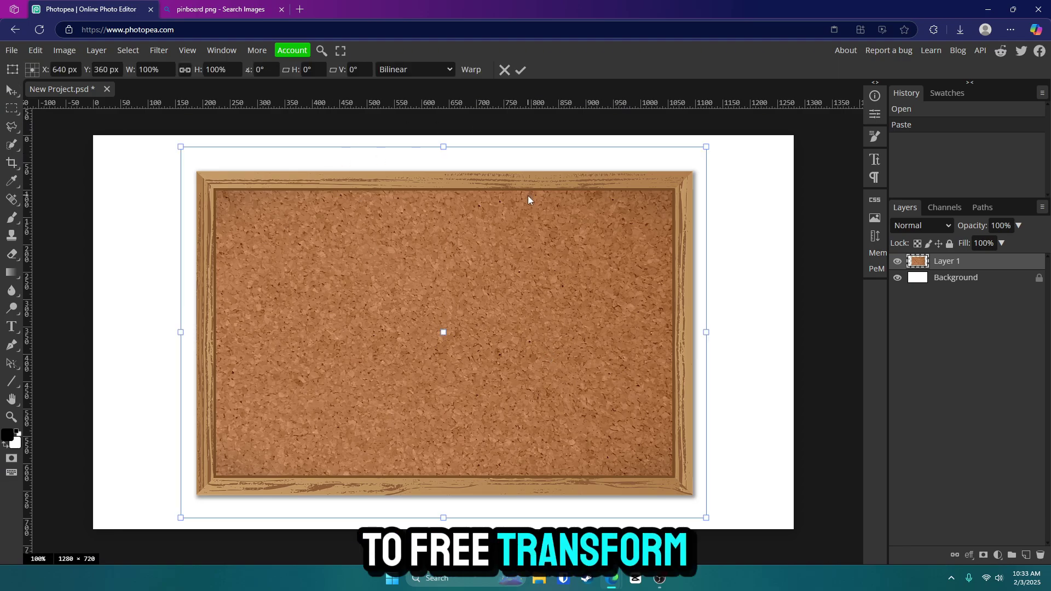
pyautogui.moveTo(705, 148); pyautogui.dragTo(772, 100)
pyautogui.moveTo(694, 189); pyautogui.dragTo(625, 210)
pyautogui.moveTo(702, 123); pyautogui.dragTo(779, 117)
pyautogui.moveTo(729, 150); pyautogui.dragTo(728, 153)
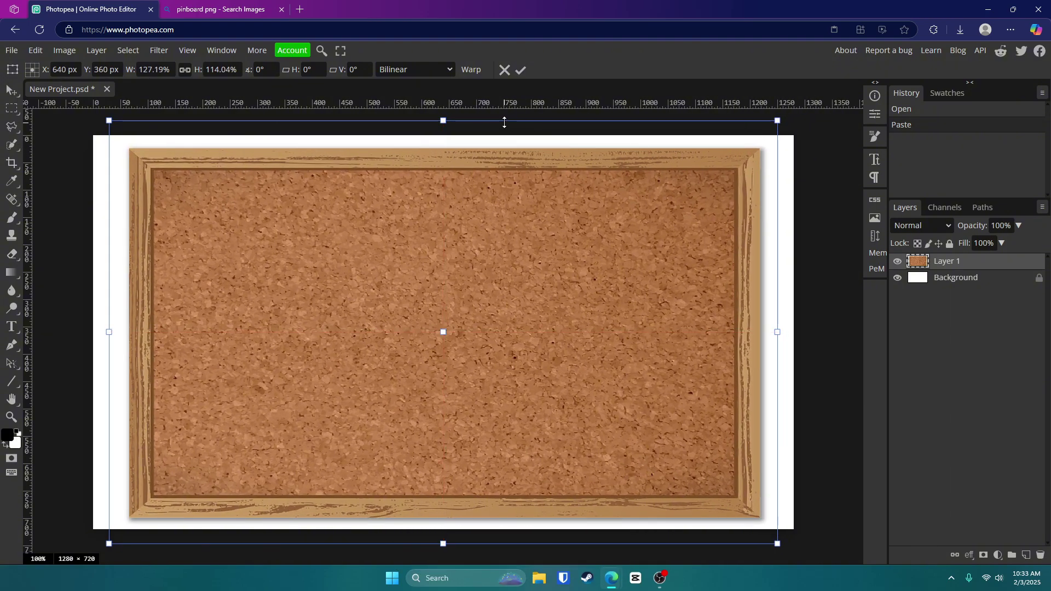
# Tilt the cork board into perspective by pulling in its top corners and widening the bottom.
pyautogui.rightClick(776, 120)
pyautogui.click(802, 224)
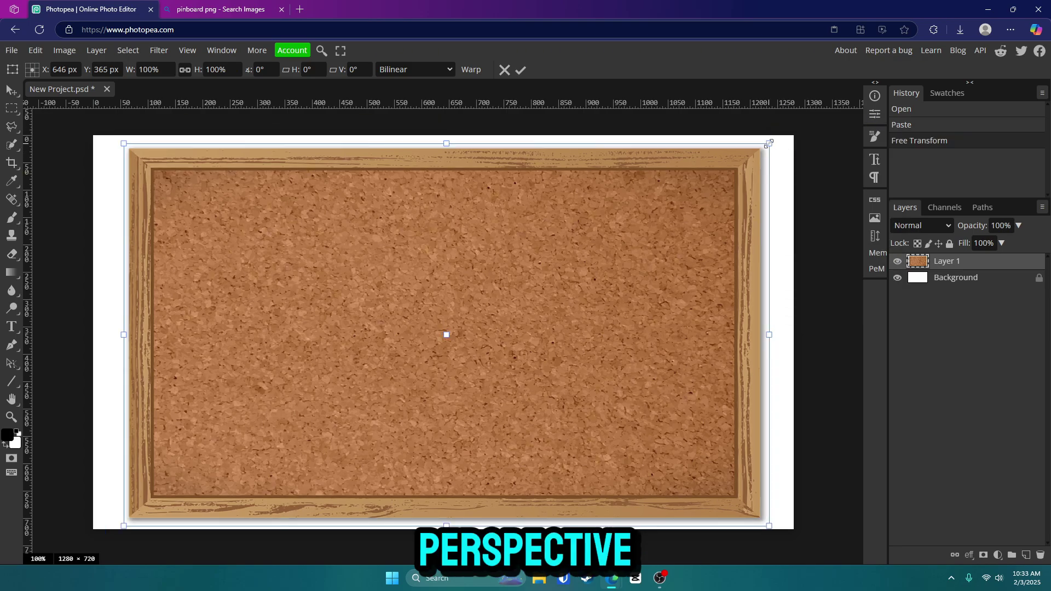
pyautogui.moveTo(769, 143); pyautogui.dragTo(736, 167)
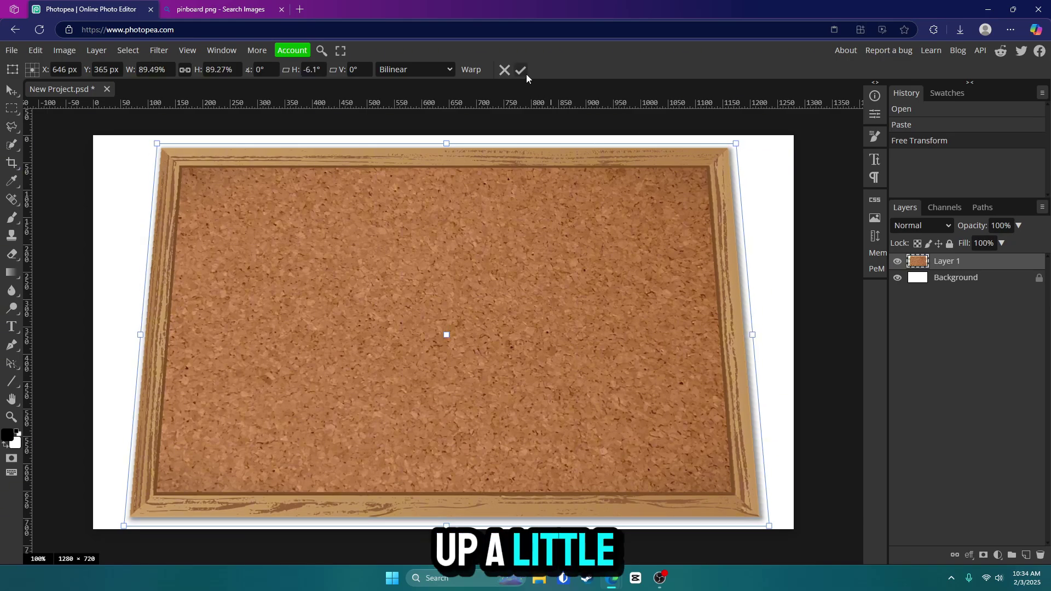
pyautogui.click(520, 70)
pyautogui.hotkey('ctrl', 't')
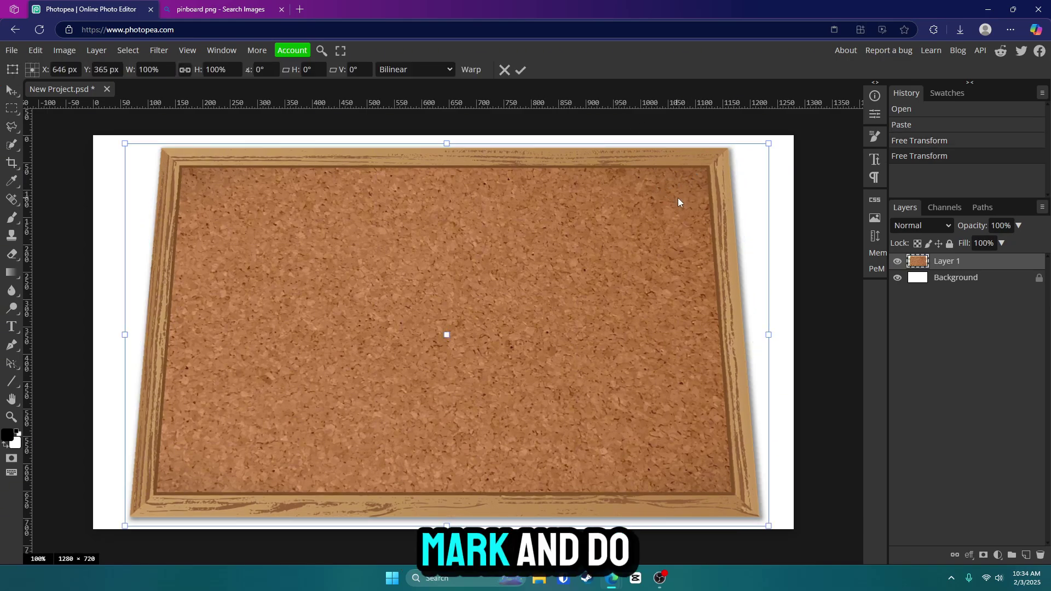
pyautogui.rightClick(763, 147)
pyautogui.click(802, 247)
pyautogui.moveTo(768, 144); pyautogui.dragTo(769, 156)
pyautogui.moveTo(774, 335)
pyautogui.mouseDown()
pyautogui.moveTo(765, 331)
pyautogui.moveTo(793, 329)
pyautogui.mouseUp()
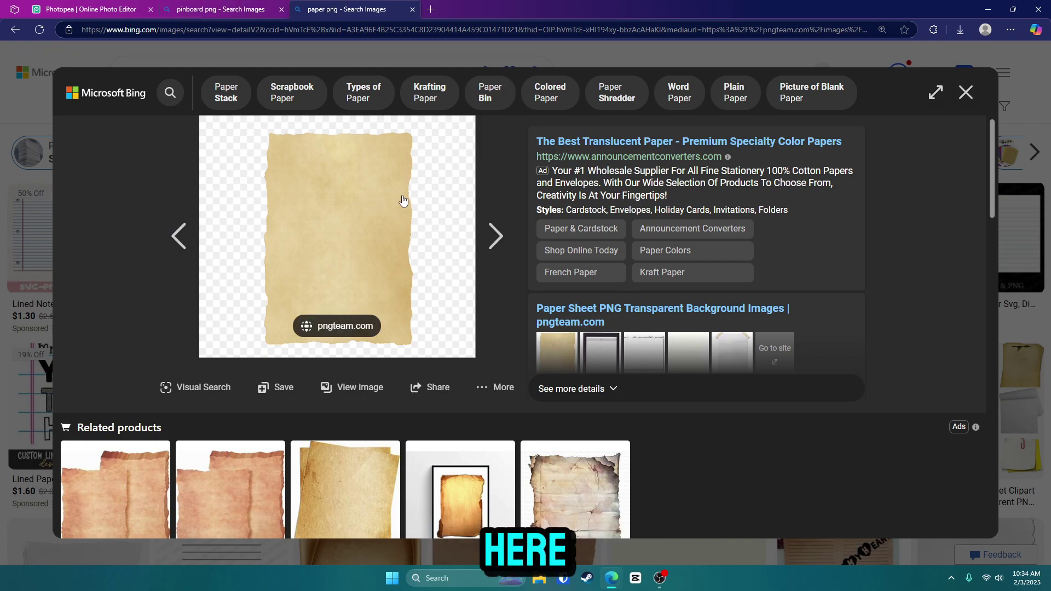
# Copy the ragged paper image from Bing and return to Photopea.
pyautogui.rightClick(318, 216)
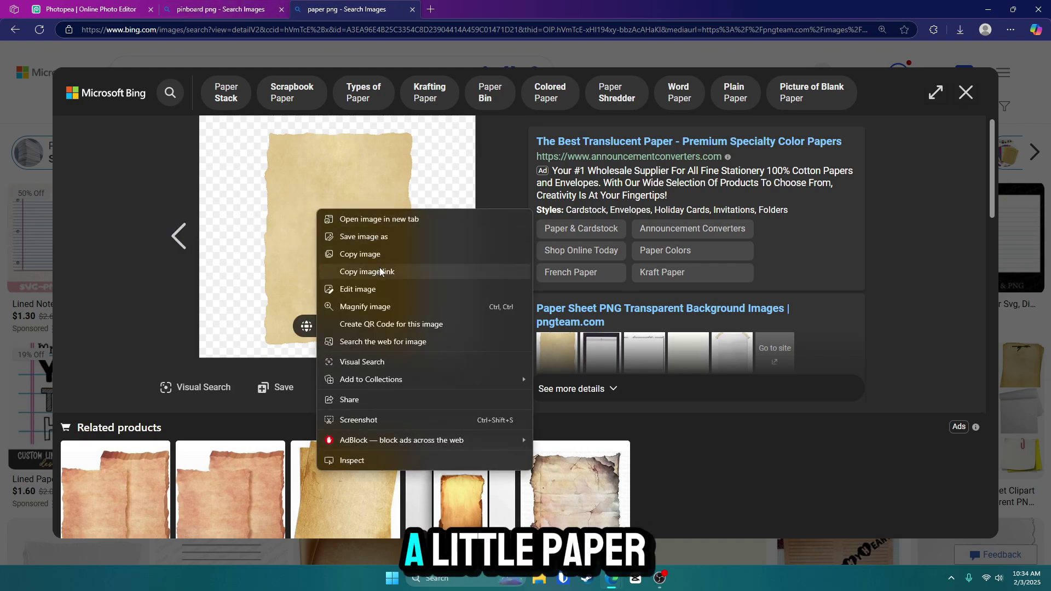
pyautogui.click(366, 254)
pyautogui.click(110, 5)
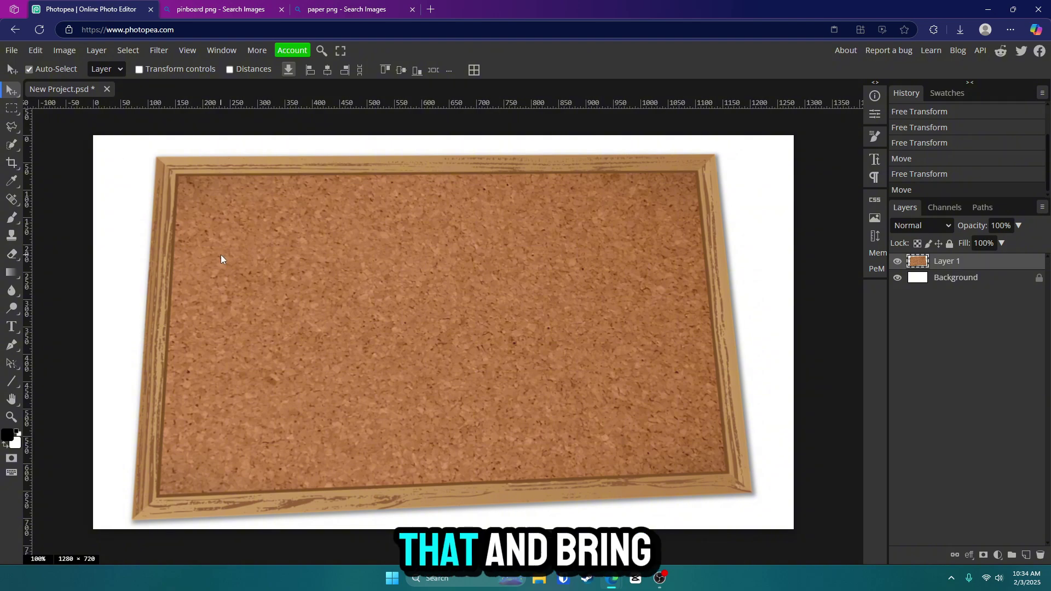
# Paste the paper, shrink it and tilt it slightly onto the left side of the board.
pyautogui.hotkey('ctrl', 'v')
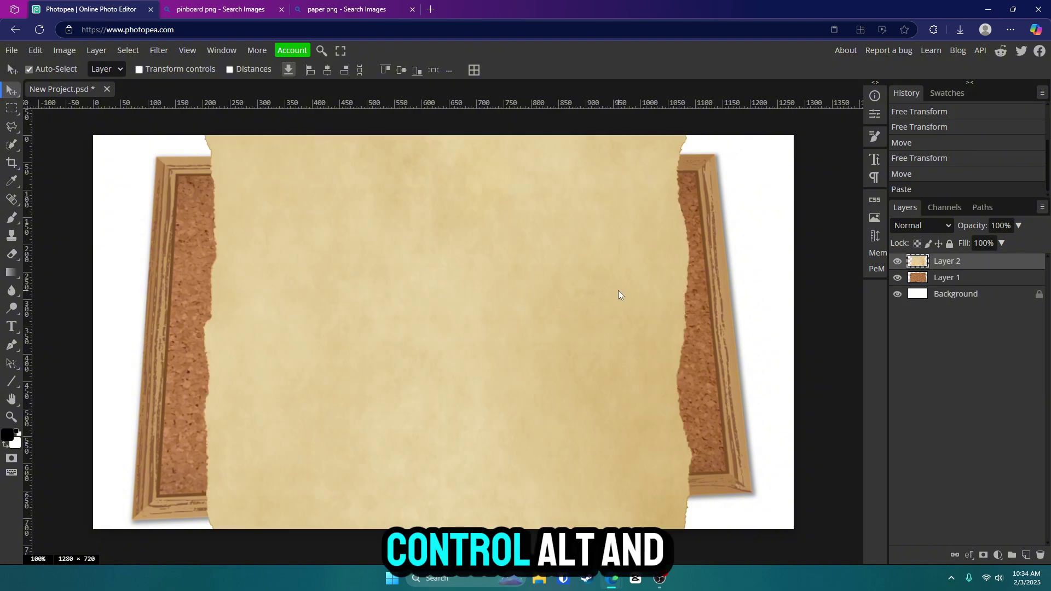
pyautogui.hotkey('ctrl', 'alt', 't')
pyautogui.moveTo(730, 332); pyautogui.dragTo(340, 329)
pyautogui.moveTo(267, 331); pyautogui.dragTo(339, 327)
pyautogui.moveTo(407, 328)
pyautogui.mouseDown()
pyautogui.moveTo(392, 326)
pyautogui.moveTo(403, 317)
pyautogui.moveTo(357, 322)
pyautogui.moveTo(402, 318)
pyautogui.mouseUp()
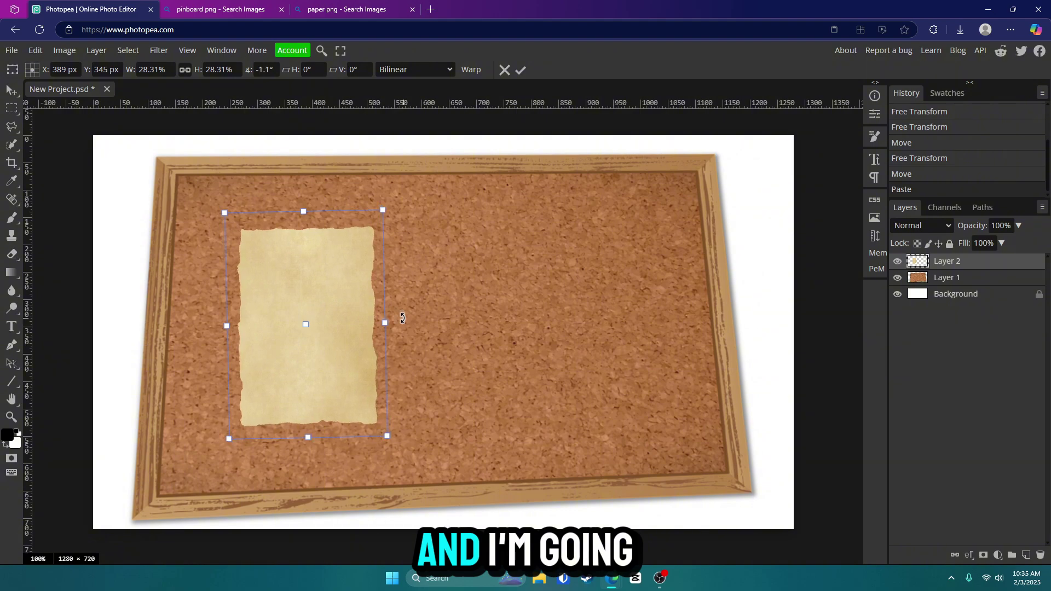
pyautogui.moveTo(395, 226); pyautogui.dragTo(395, 228)
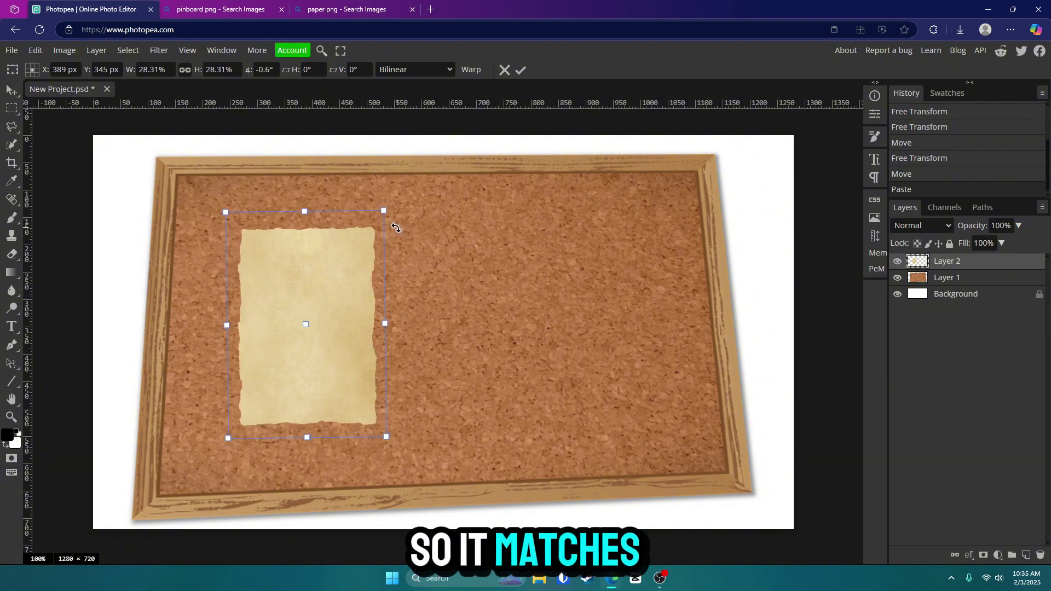
pyautogui.click(524, 73)
pyautogui.moveTo(317, 290); pyautogui.dragTo(314, 290)
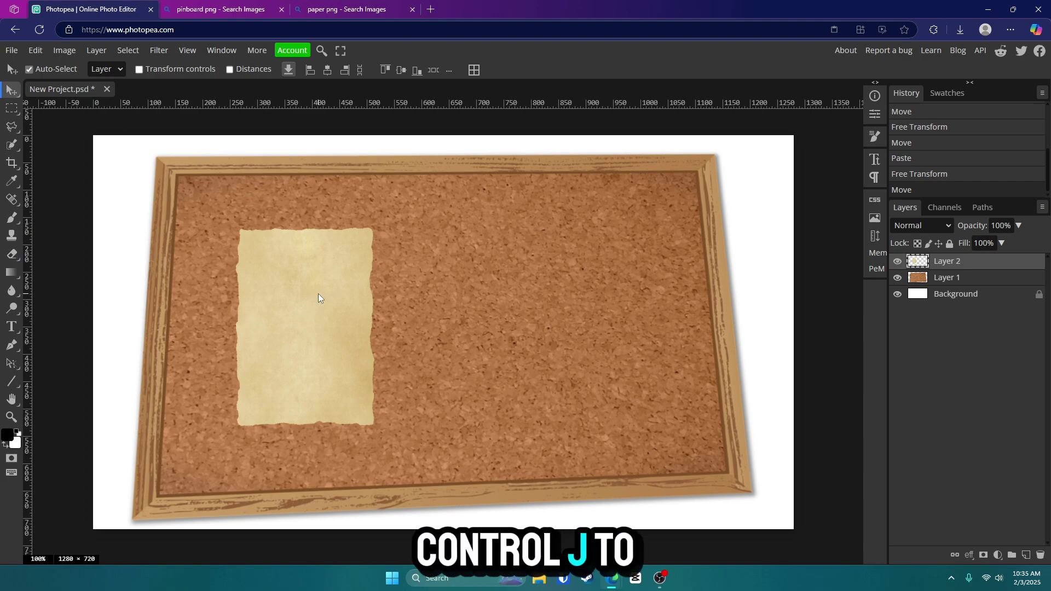
# Duplicate the paper to the board's right side and distort its corners to match the perspective.
pyautogui.hotkey('ctrl', 'j')
pyautogui.moveTo(297, 311); pyautogui.dragTo(543, 309)
pyautogui.hotkey('ctrl', 't')
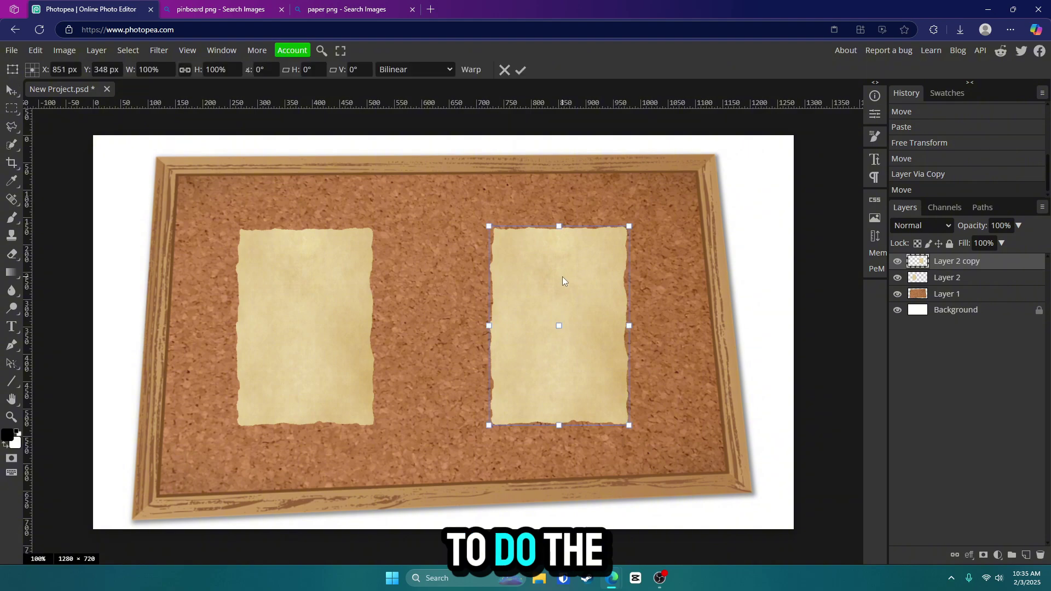
pyautogui.rightClick(629, 227)
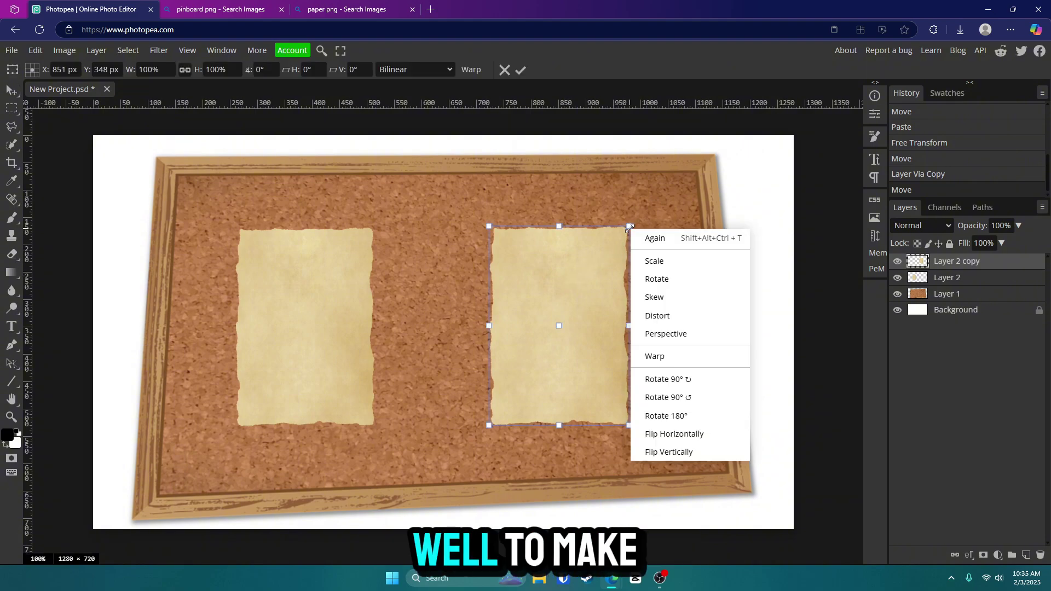
pyautogui.click(658, 315)
pyautogui.moveTo(628, 227); pyautogui.dragTo(629, 218)
pyautogui.click(520, 69)
pyautogui.hotkey('ctrl', 't')
pyautogui.click(11, 326)
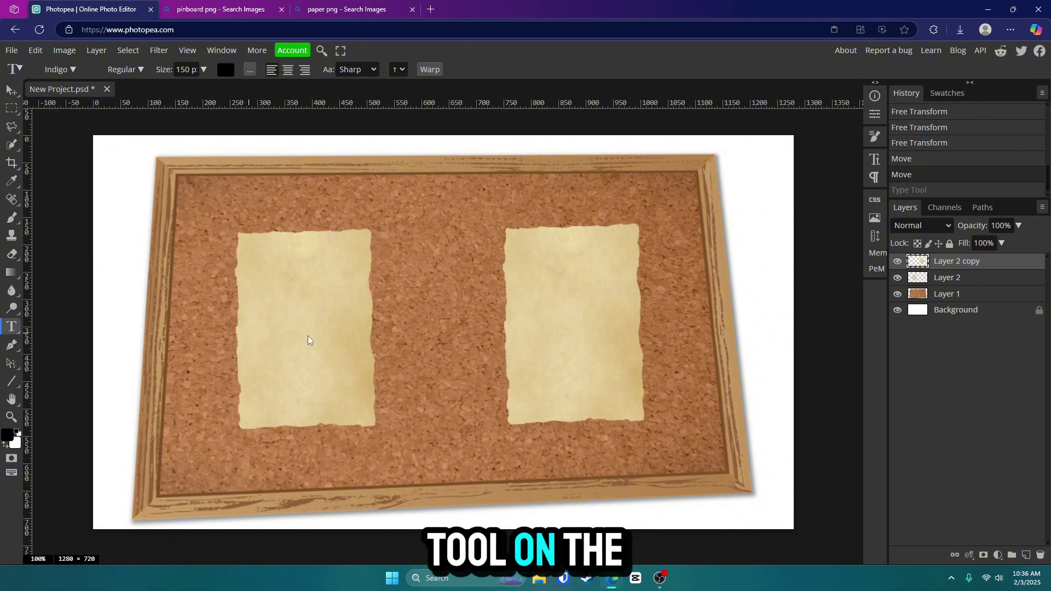
# Type a '?' between the papers and enlarge it to sit centred on the board.
pyautogui.click(418, 332)
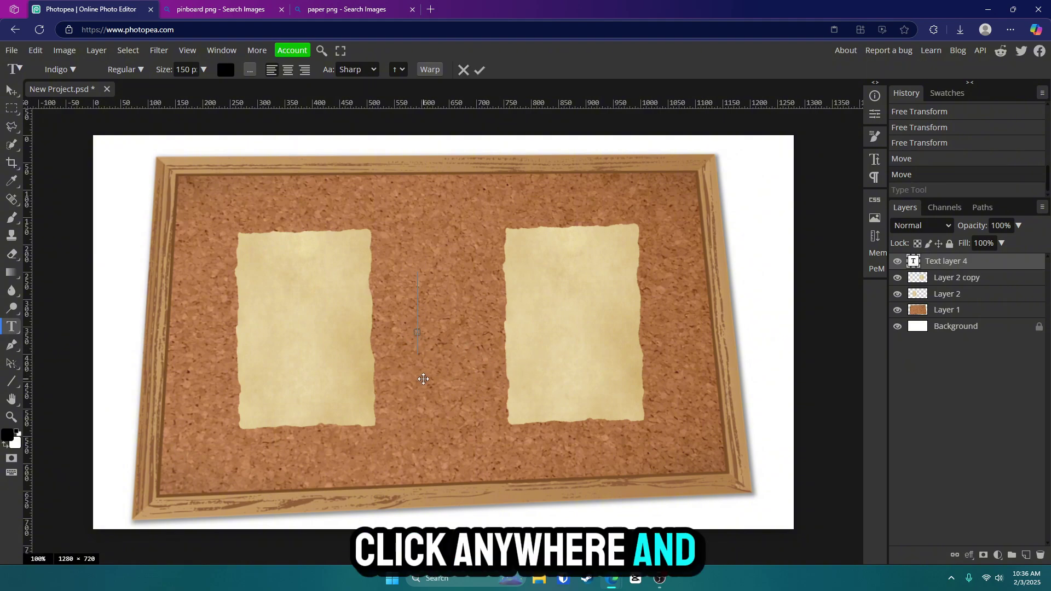
pyautogui.write('?')
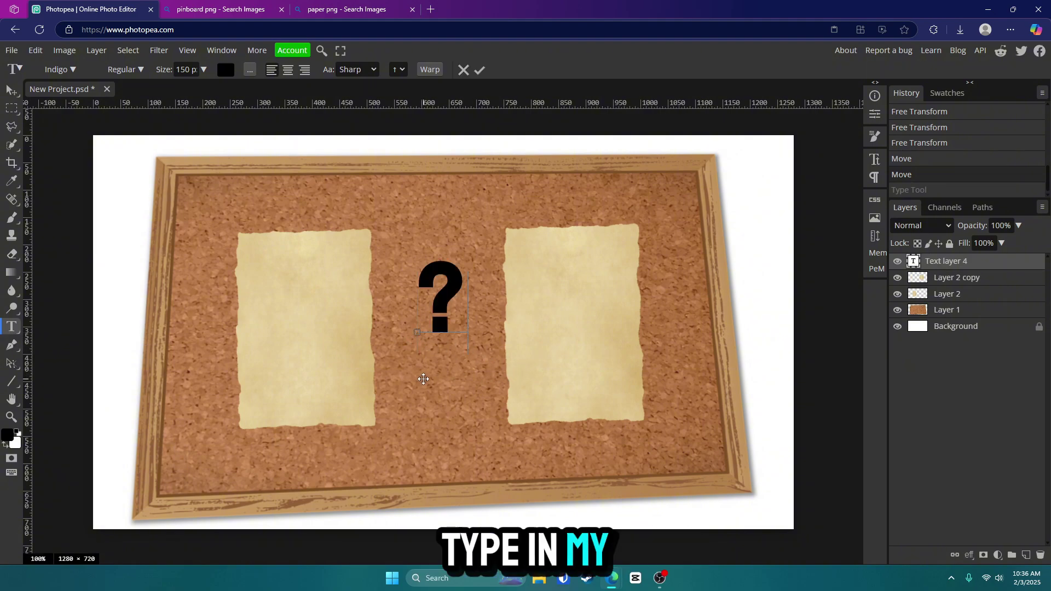
pyautogui.click(481, 72)
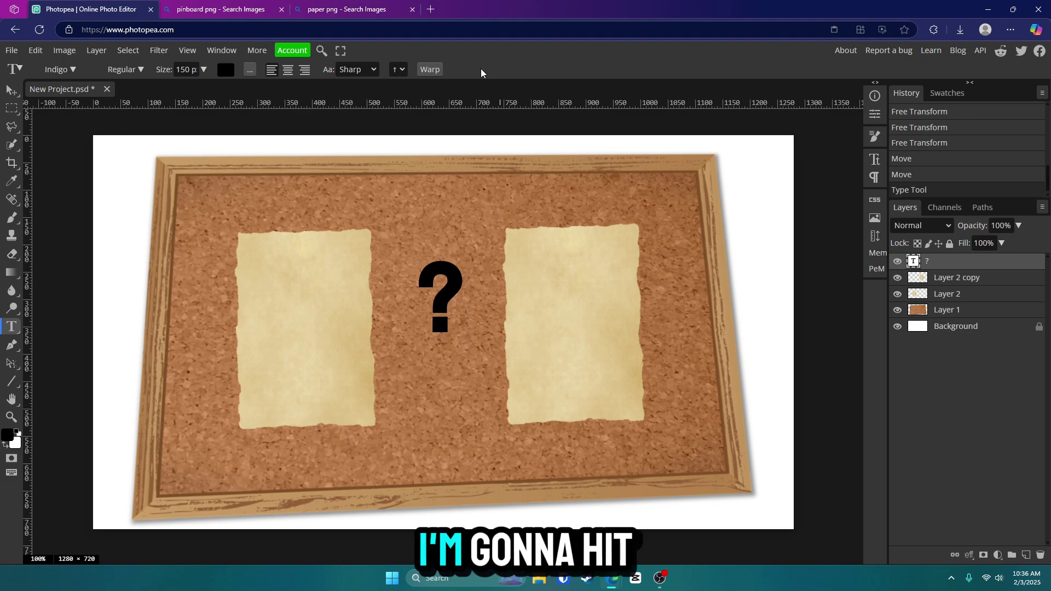
pyautogui.hotkey('ctrl', 'alt', 't')
pyautogui.moveTo(441, 262); pyautogui.dragTo(447, 290)
# Colour the question mark cream (#e6d1a0) by sampling the paper's beige.
pyautogui.doubleClick(447, 290)
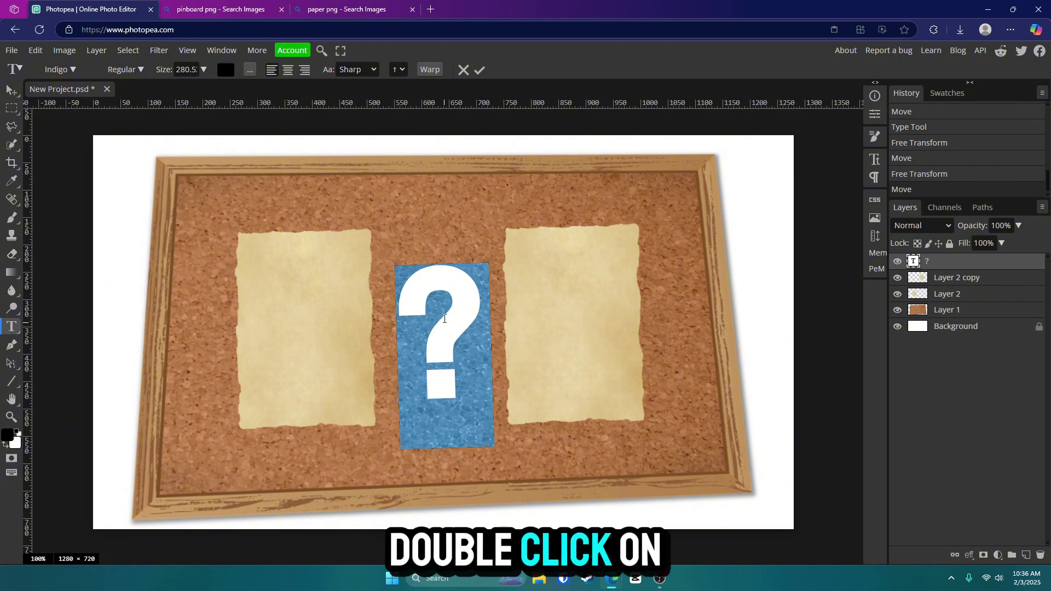
pyautogui.click(225, 71)
pyautogui.click(557, 311)
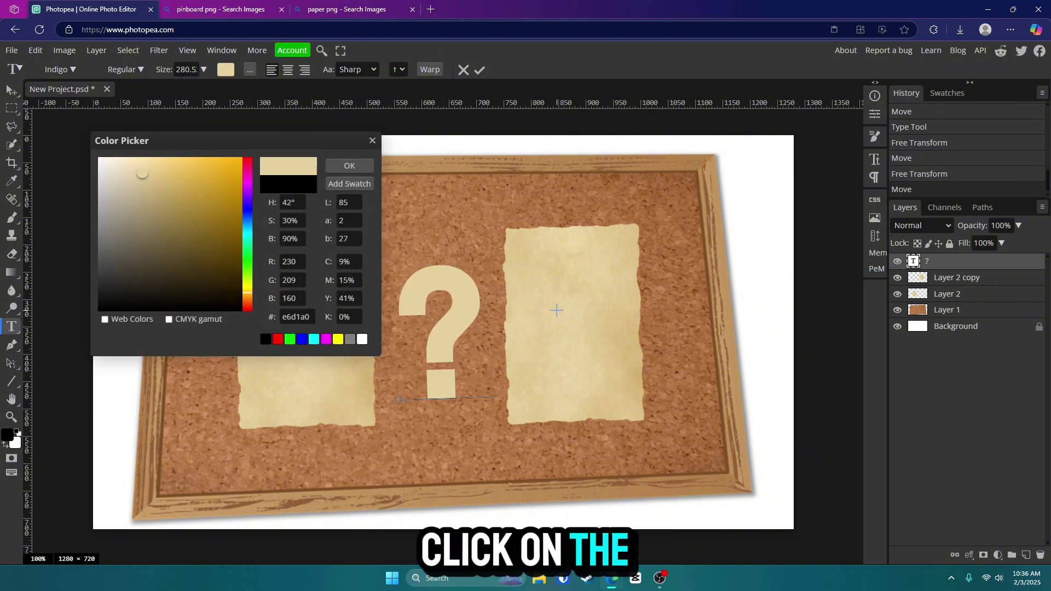
pyautogui.click(349, 165)
pyautogui.click(478, 70)
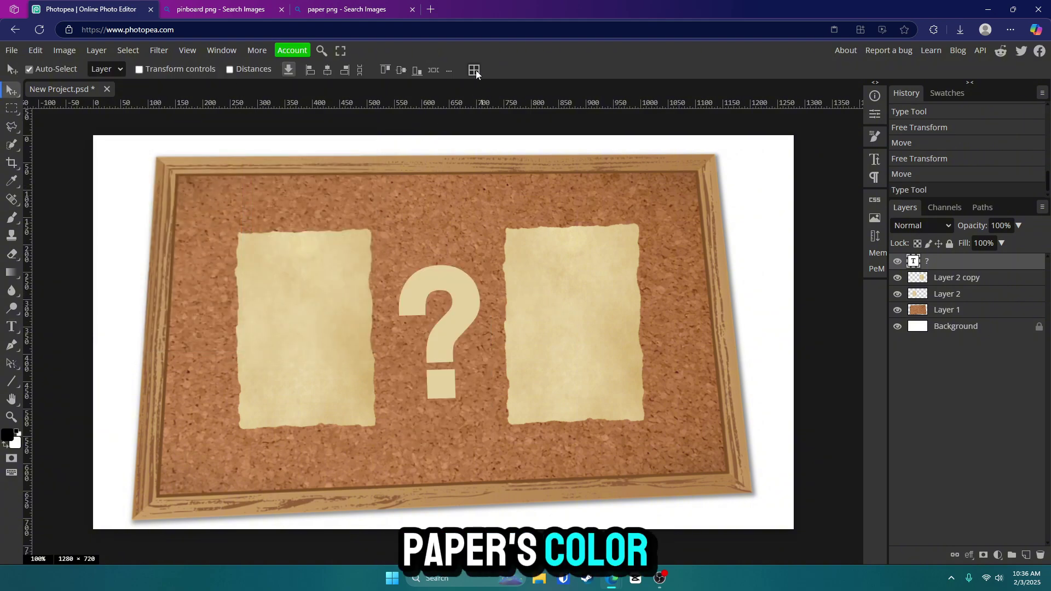
pyautogui.click(955, 281)
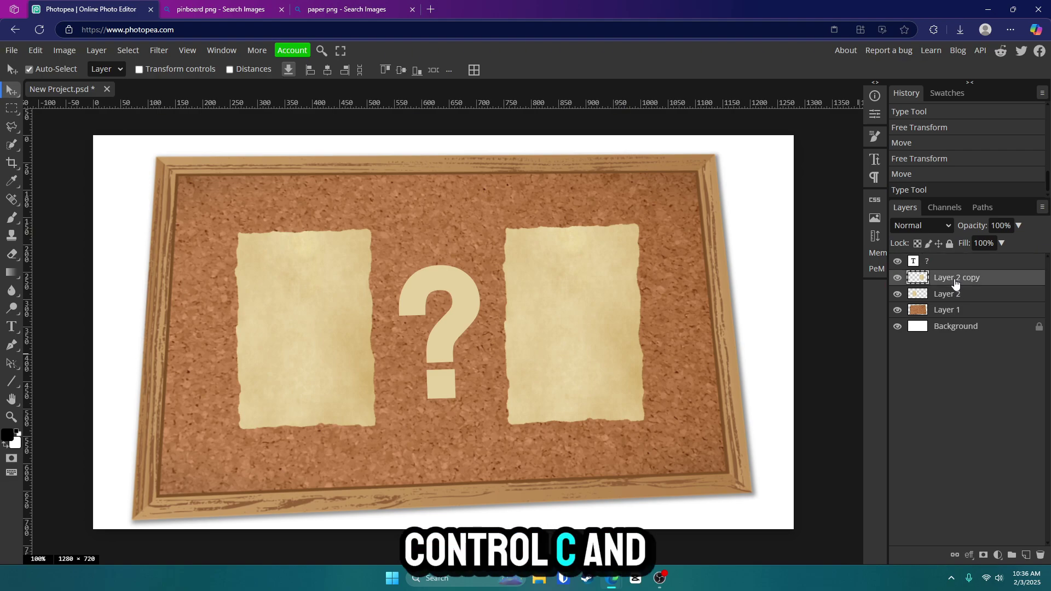
# Duplicate the right paper over the question mark, clip it to the symbol, and name it 'Paper Texture'.
pyautogui.hotkey('ctrl', 'c')
pyautogui.hotkey('ctrl', 'v')
pyautogui.moveTo(955, 281); pyautogui.dragTo(955, 255)
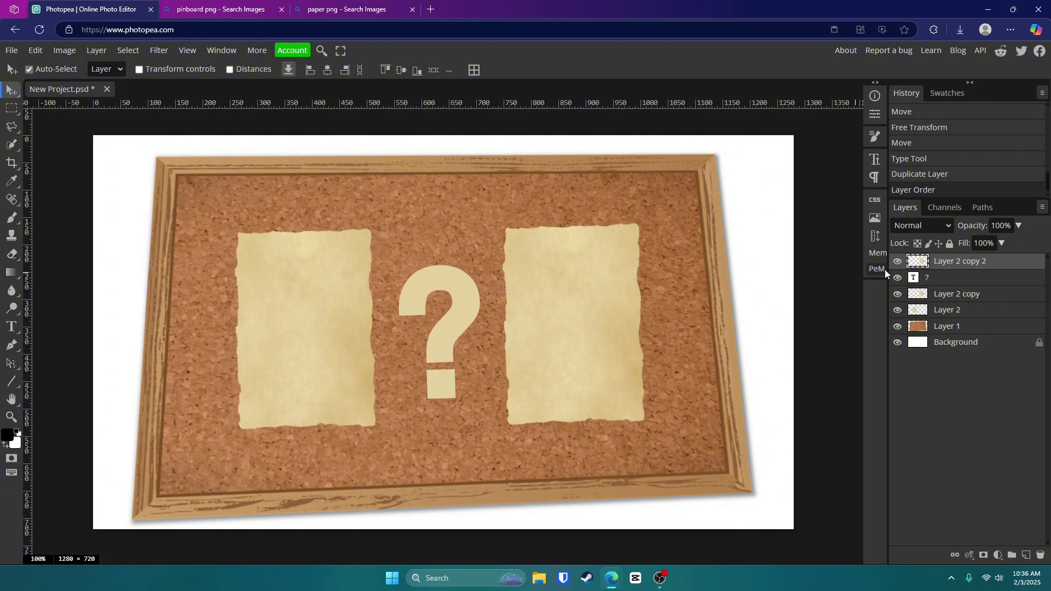
pyautogui.moveTo(604, 304); pyautogui.dragTo(449, 313)
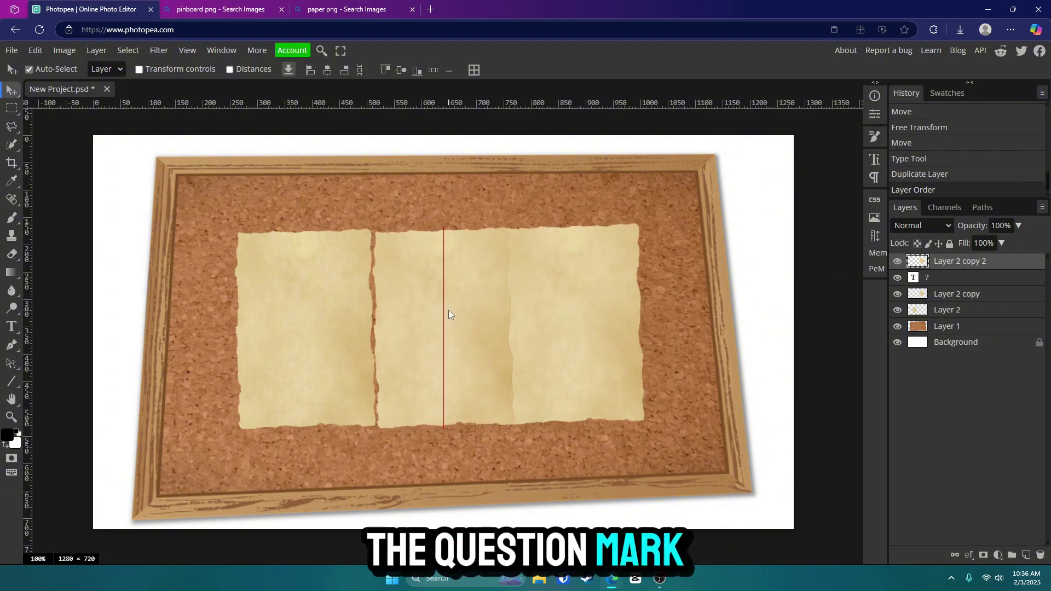
pyautogui.rightClick(982, 266)
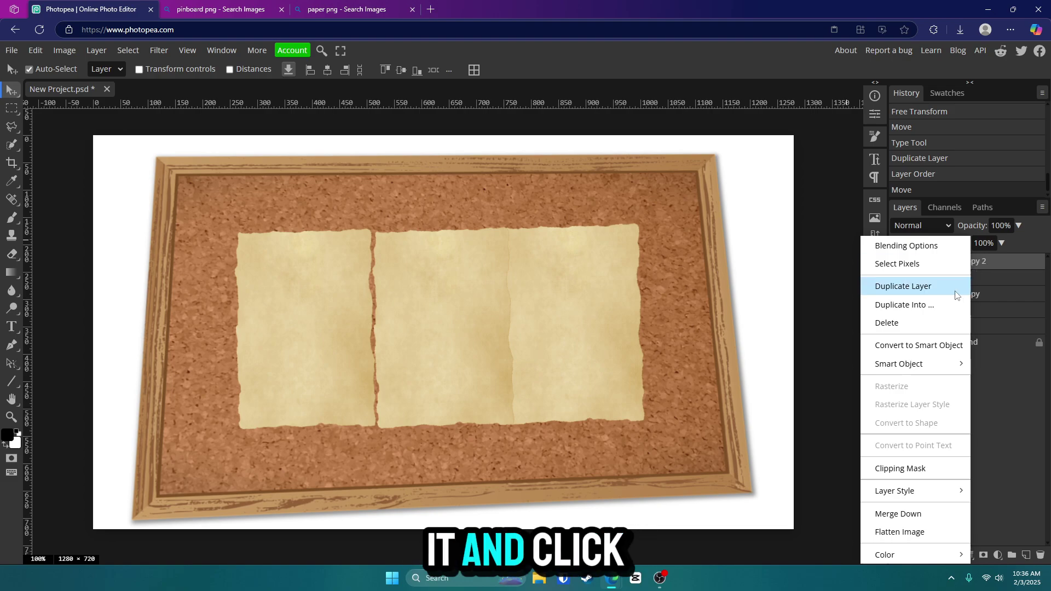
pyautogui.click(917, 469)
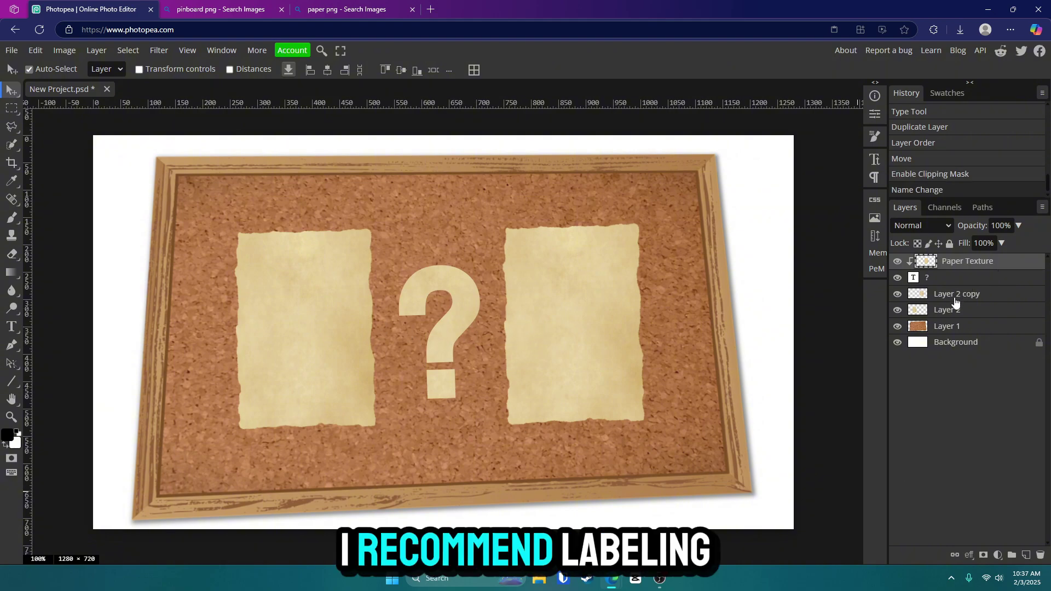
pyautogui.doubleClick(955, 294)
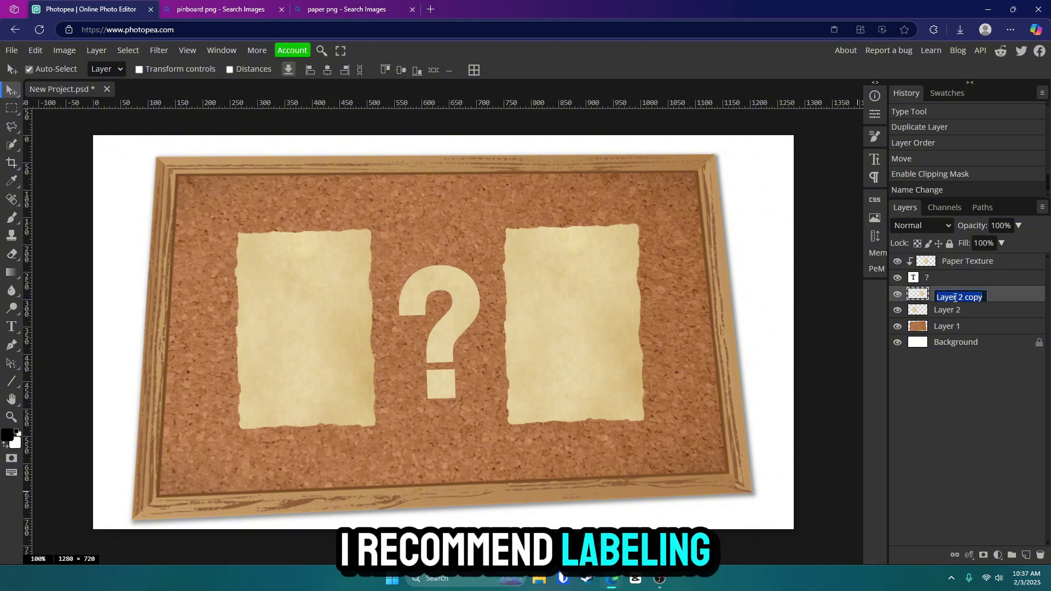
# Type 'PINBOARD DETECTIVE' along the bottom of the board and scale it up to about 134%.
pyautogui.write('Left')
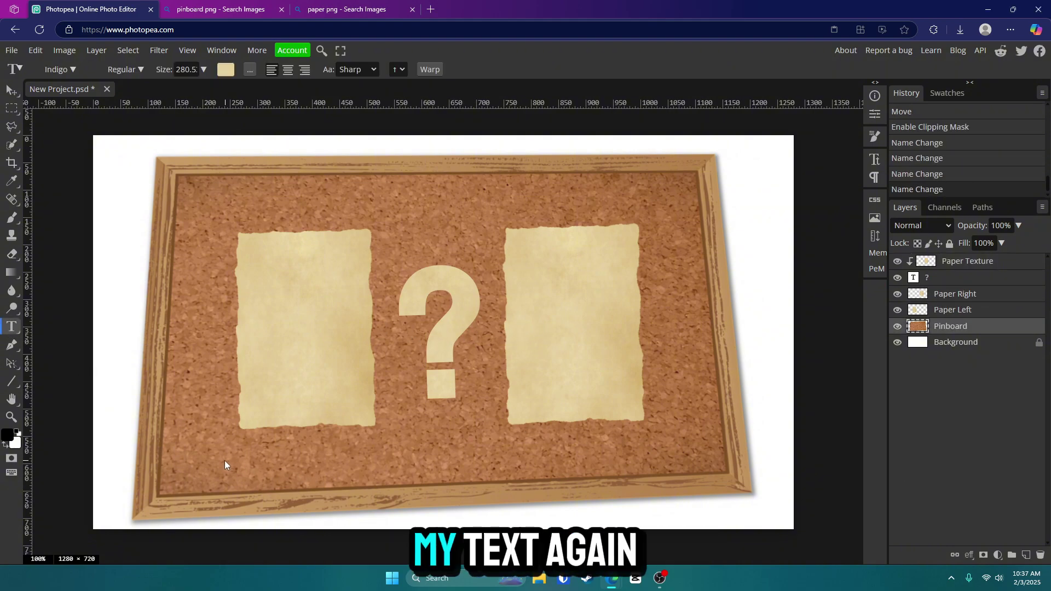
pyautogui.click(231, 460)
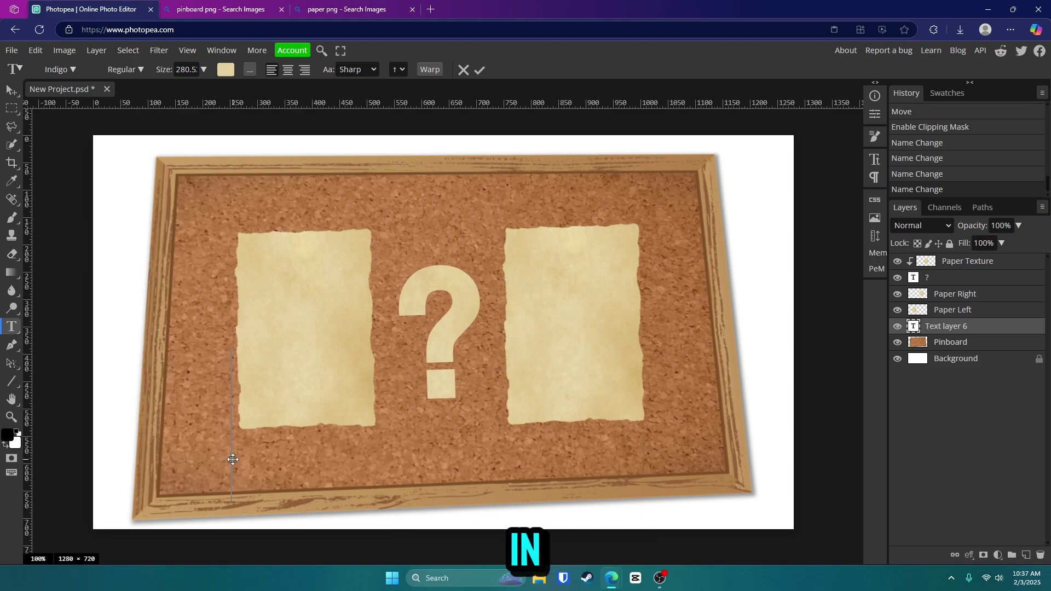
pyautogui.click(203, 69)
pyautogui.moveTo(185, 87); pyautogui.dragTo(193, 89)
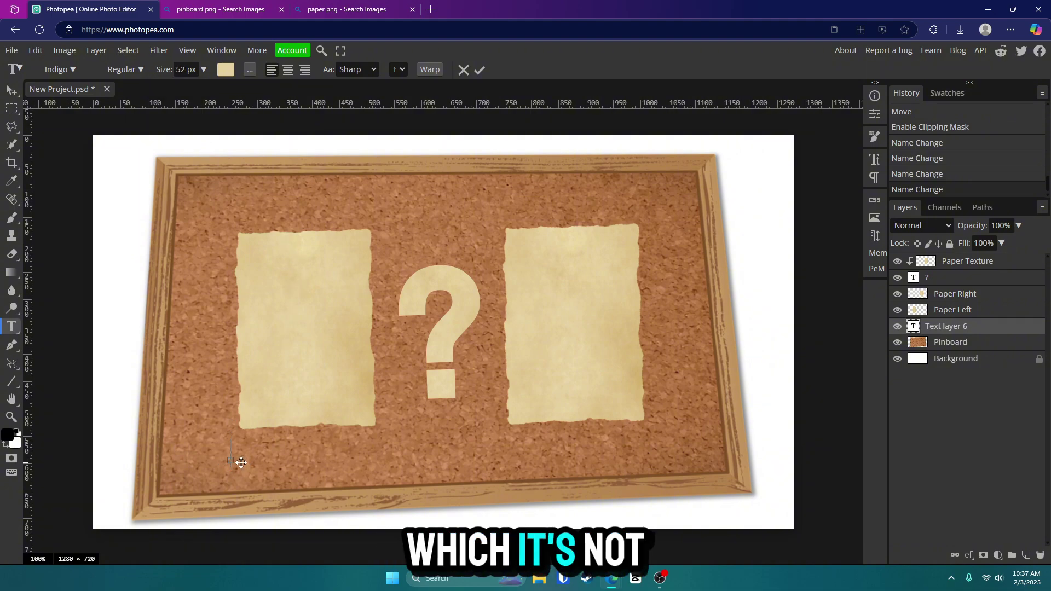
pyautogui.write('PINBOARD DETECTIVE')
pyautogui.press('Escape')
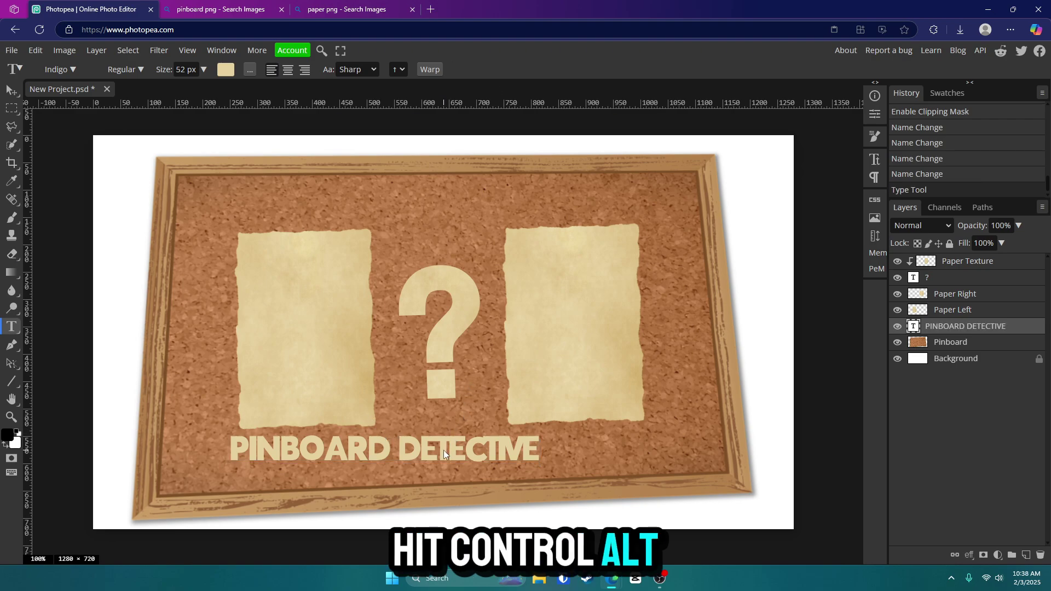
pyautogui.hotkey('ctrl', 'alt', 't')
pyautogui.moveTo(539, 426); pyautogui.dragTo(652, 416)
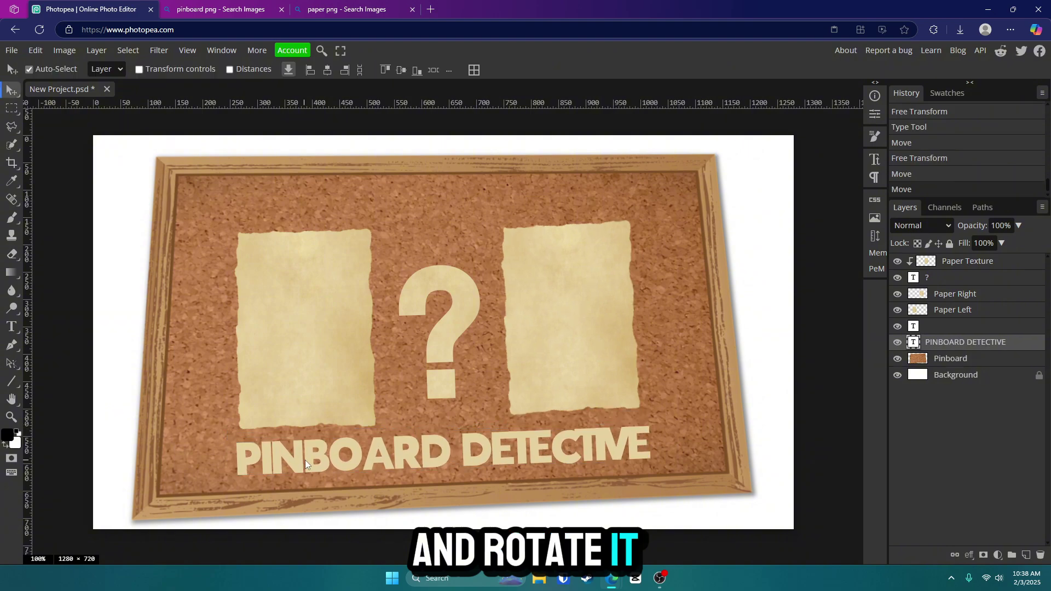
pyautogui.doubleClick(305, 464)
# Colour the title word PINBOARD white and DETECTIVE red, then commit the text.
pyautogui.moveTo(451, 457); pyautogui.dragTo(292, 410)
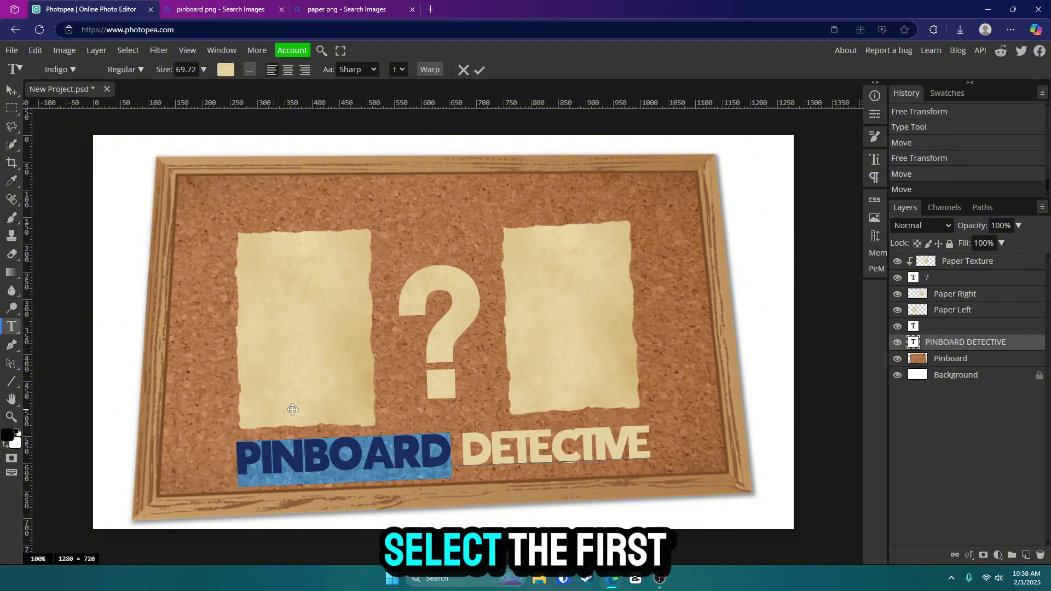
pyautogui.click(226, 70)
pyautogui.click(97, 153)
pyautogui.click(347, 164)
pyautogui.moveTo(461, 446); pyautogui.dragTo(650, 445)
pyautogui.click(225, 69)
pyautogui.click(241, 160)
pyautogui.click(248, 159)
pyautogui.click(347, 166)
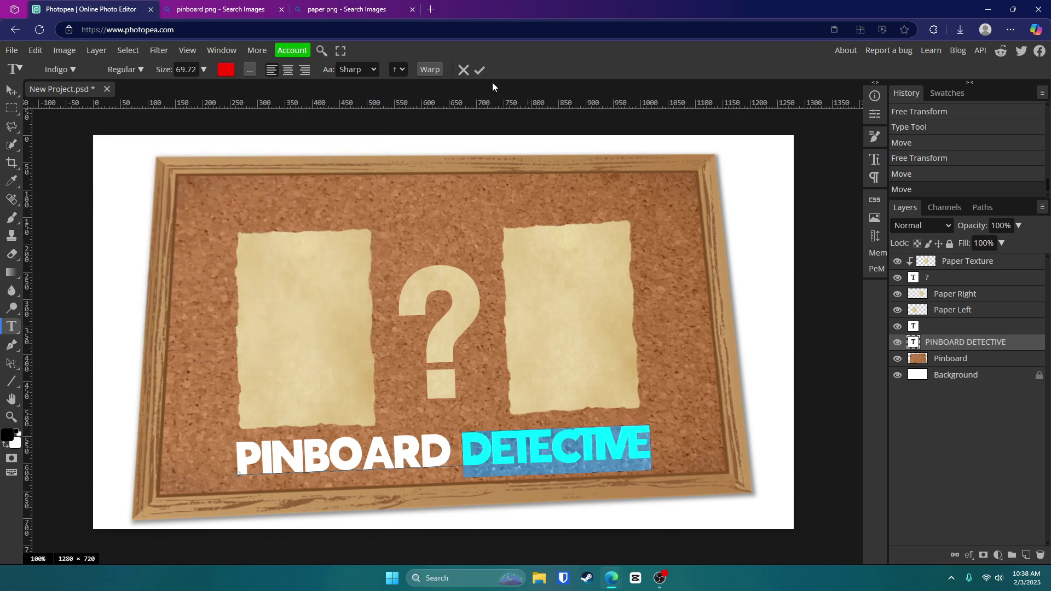
pyautogui.click(479, 69)
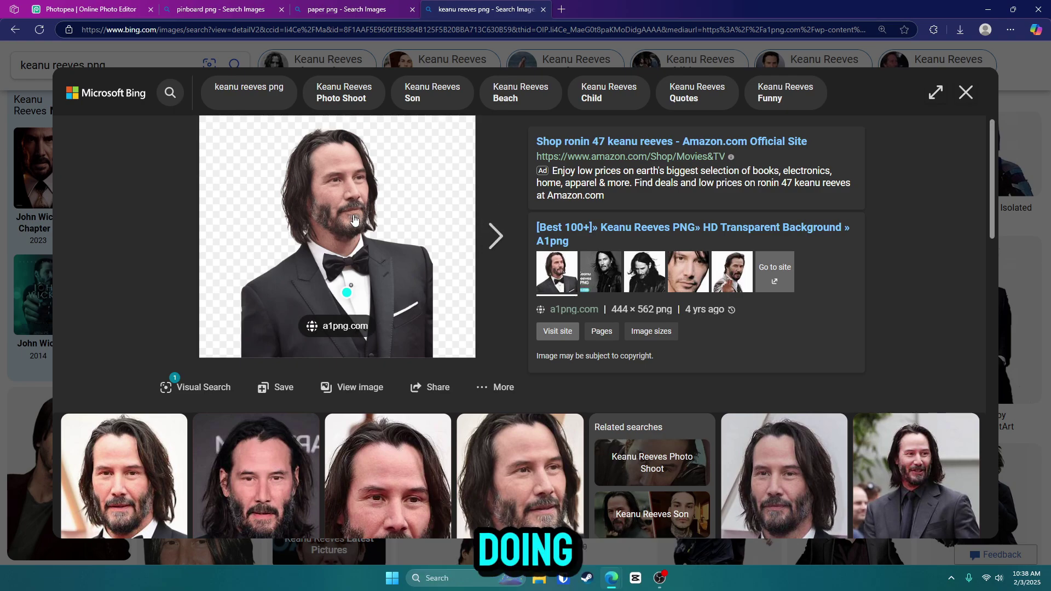
# Copy the tuxedo man's cut-out portrait from Bing and paste it into the Photopea design.
pyautogui.rightClick(353, 195)
pyautogui.click(388, 236)
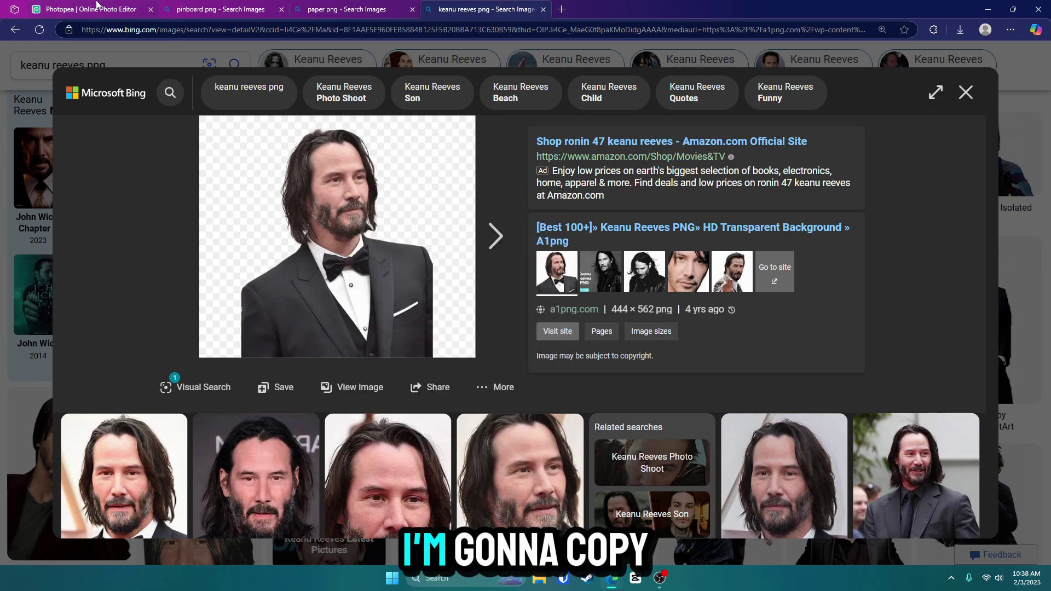
pyautogui.click(93, 11)
pyautogui.hotkey('ctrl', 'v')
pyautogui.moveTo(429, 263); pyautogui.dragTo(446, 208)
# Undo the stray move, then scale the portrait down onto the left paper.
pyautogui.hotkey('ctrl', 'z')
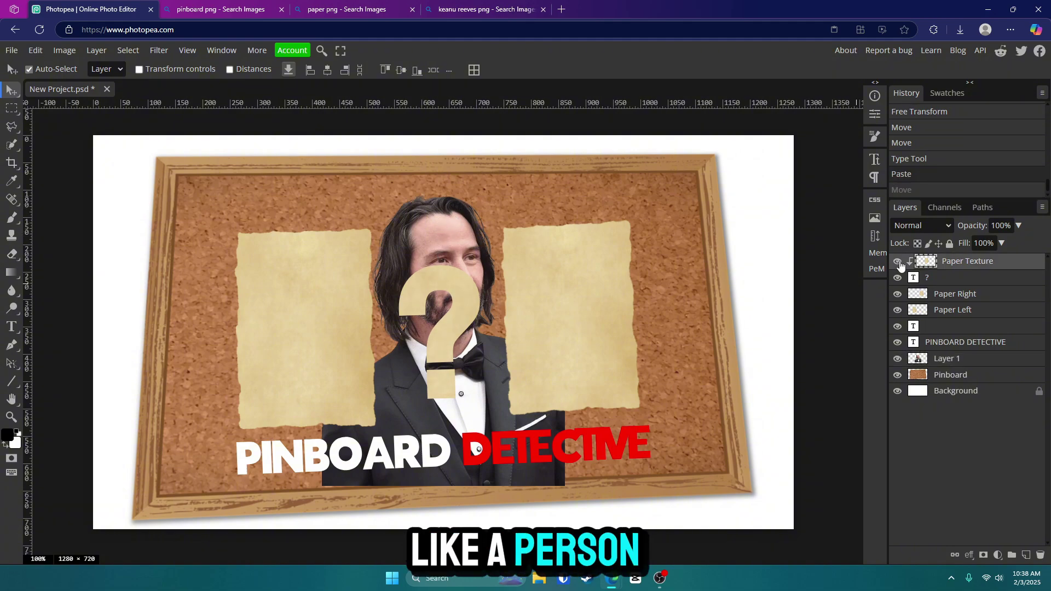
pyautogui.click(944, 361)
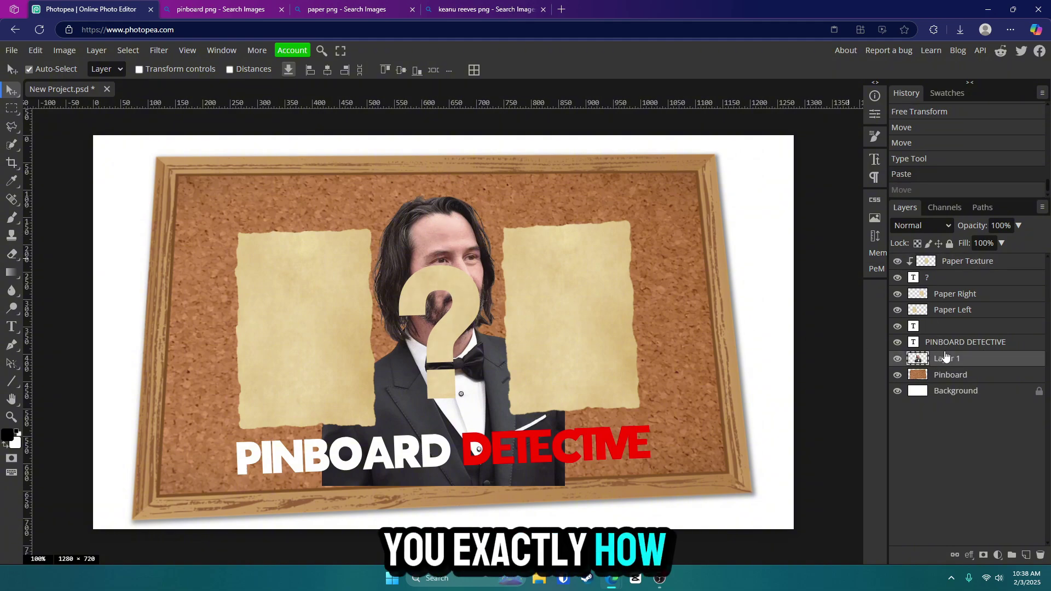
pyautogui.moveTo(953, 364); pyautogui.dragTo(953, 262)
pyautogui.hotkey('ctrl', 't')
pyautogui.moveTo(448, 339); pyautogui.dragTo(385, 323)
pyautogui.press('Return')
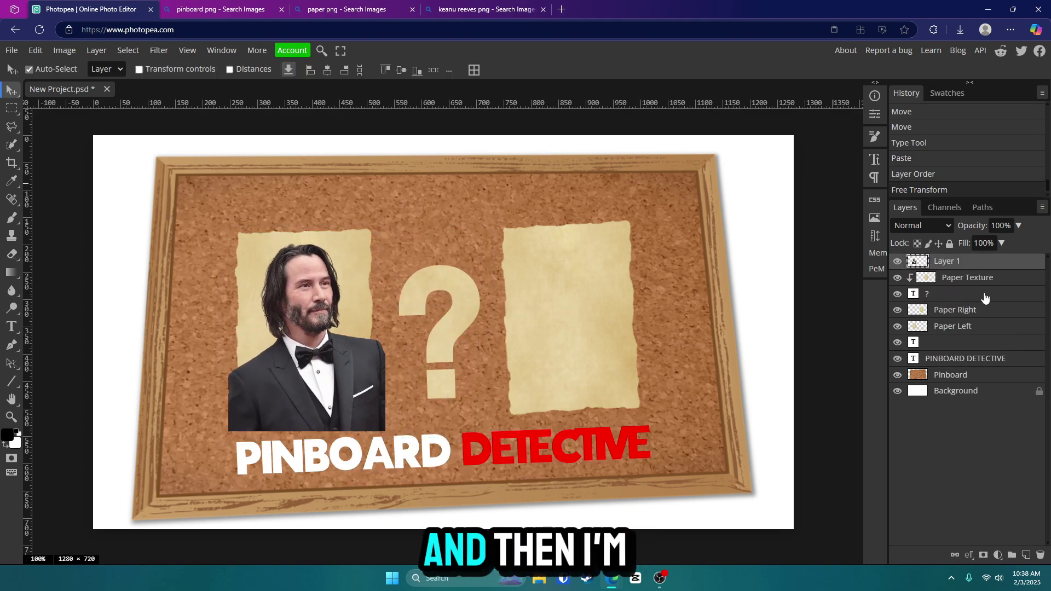
# Clip the portrait to Paper Left and copy the Shadow the Hedgehog image from Bing.
pyautogui.moveTo(953, 265); pyautogui.dragTo(955, 320)
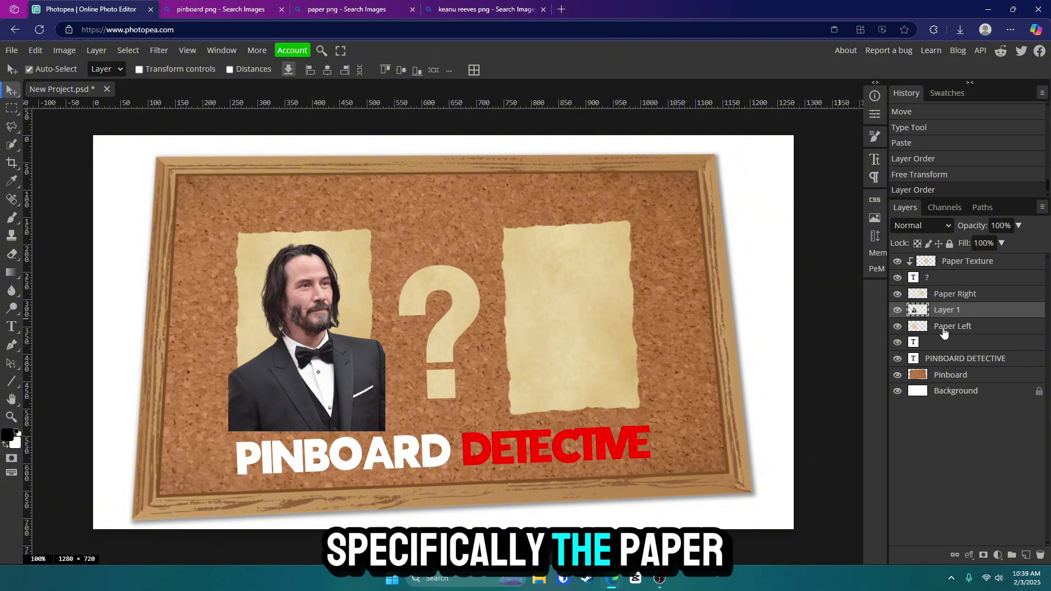
pyautogui.rightClick(973, 311)
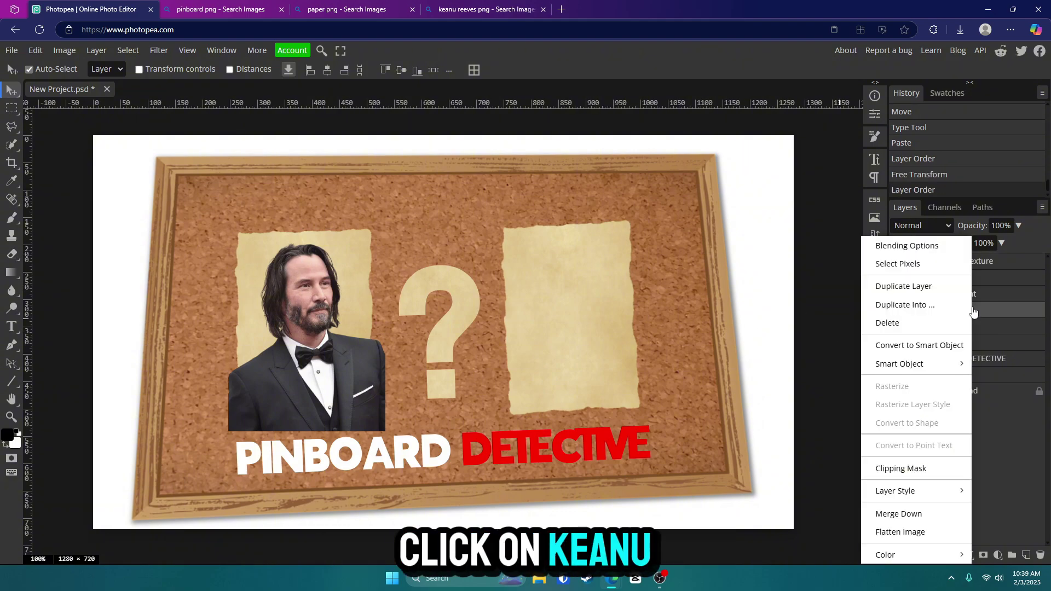
pyautogui.click(939, 466)
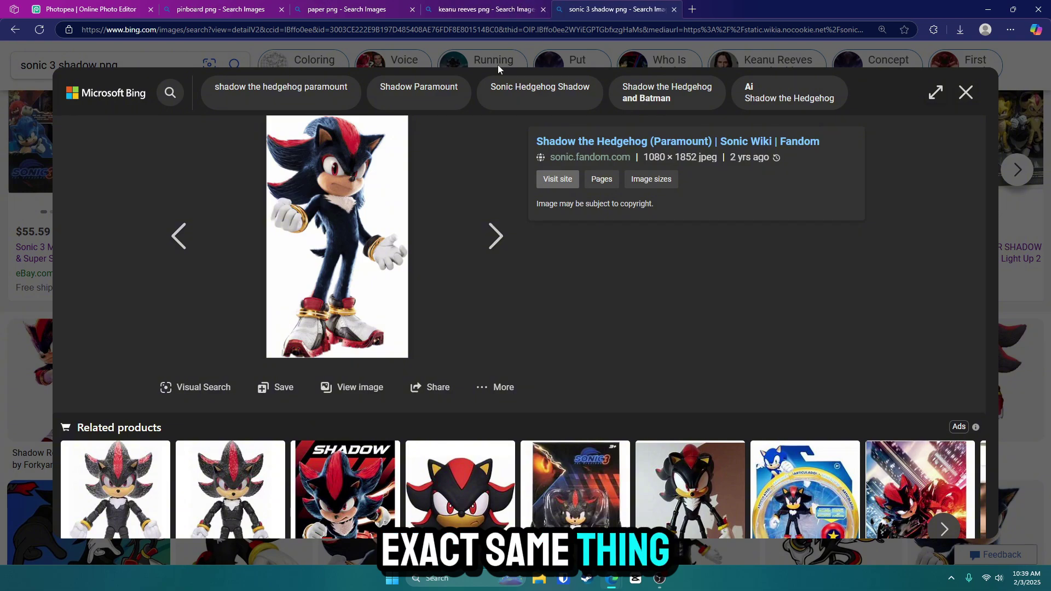
pyautogui.rightClick(309, 151)
pyautogui.click(339, 194)
# Paste the Shadow image, scale it to about 66%, and move it on top over the right paper.
pyautogui.hotkey('ctrl', '1')
pyautogui.hotkey('ctrl', 'v')
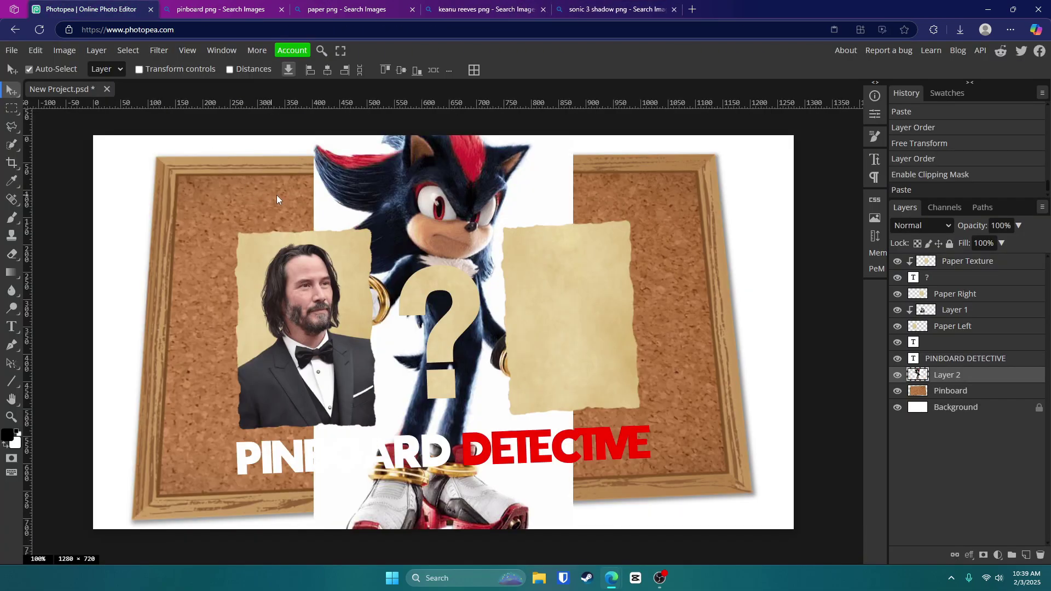
pyautogui.hotkey('ctrl', 't')
pyautogui.moveTo(572, 332); pyautogui.dragTo(485, 332)
pyautogui.moveTo(462, 244); pyautogui.dragTo(498, 245)
pyautogui.click(520, 69)
pyautogui.moveTo(939, 374); pyautogui.dragTo(939, 261)
pyautogui.moveTo(429, 313); pyautogui.dragTo(535, 312)
# Remove the Shadow image's white background by running Select > Remove BG twice.
pyautogui.click(123, 51)
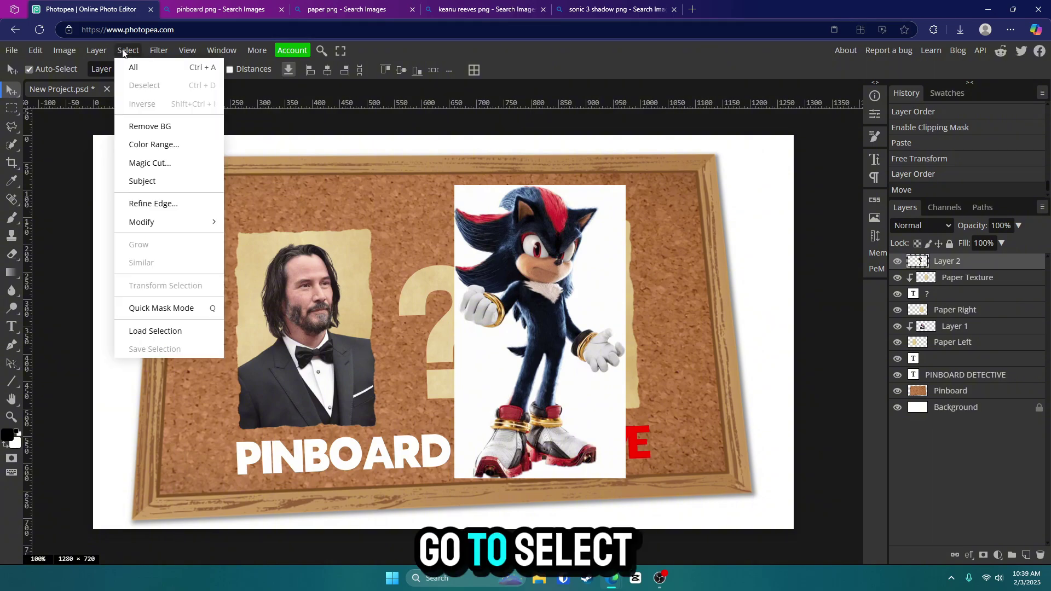
pyautogui.click(155, 126)
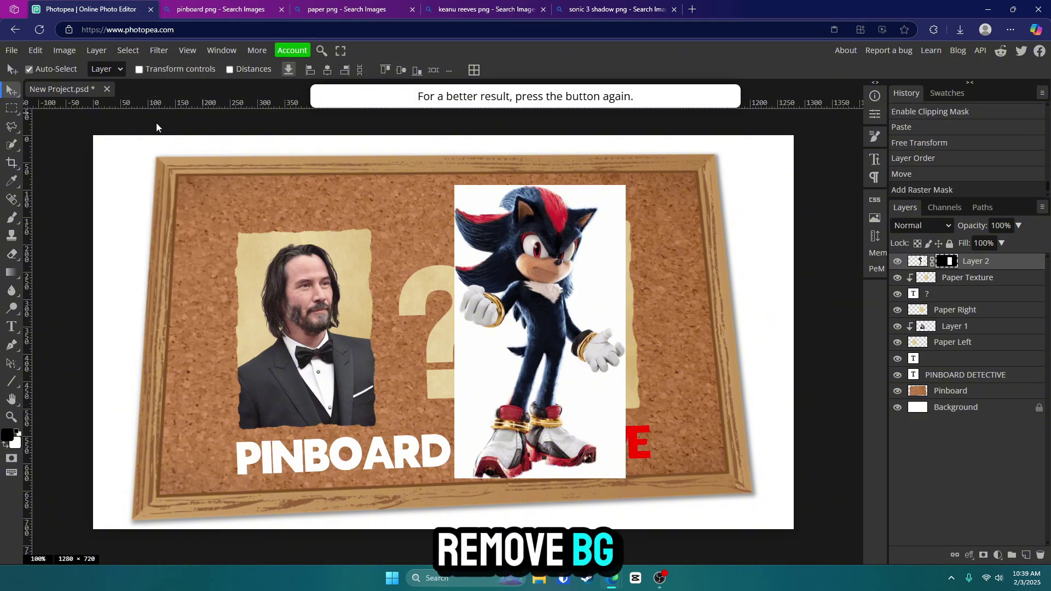
pyautogui.click(128, 51)
pyautogui.click(156, 124)
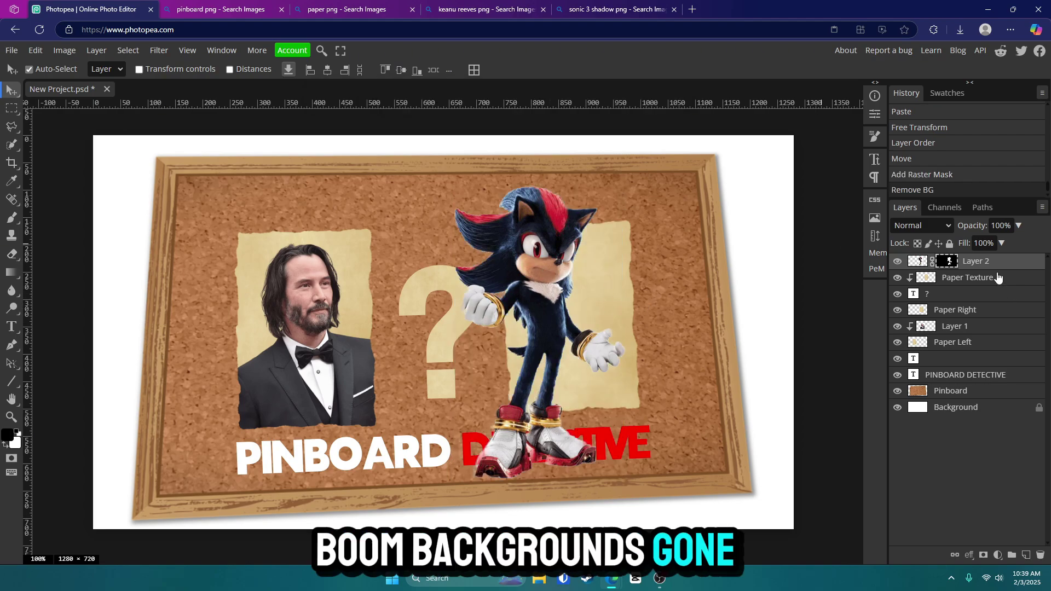
# Rescale the Shadow image to about 76% and lower it onto the right paper.
pyautogui.click(912, 263)
pyautogui.hotkey('ctrl', 't')
pyautogui.moveTo(629, 481); pyautogui.dragTo(587, 412)
pyautogui.moveTo(564, 291); pyautogui.dragTo(605, 322)
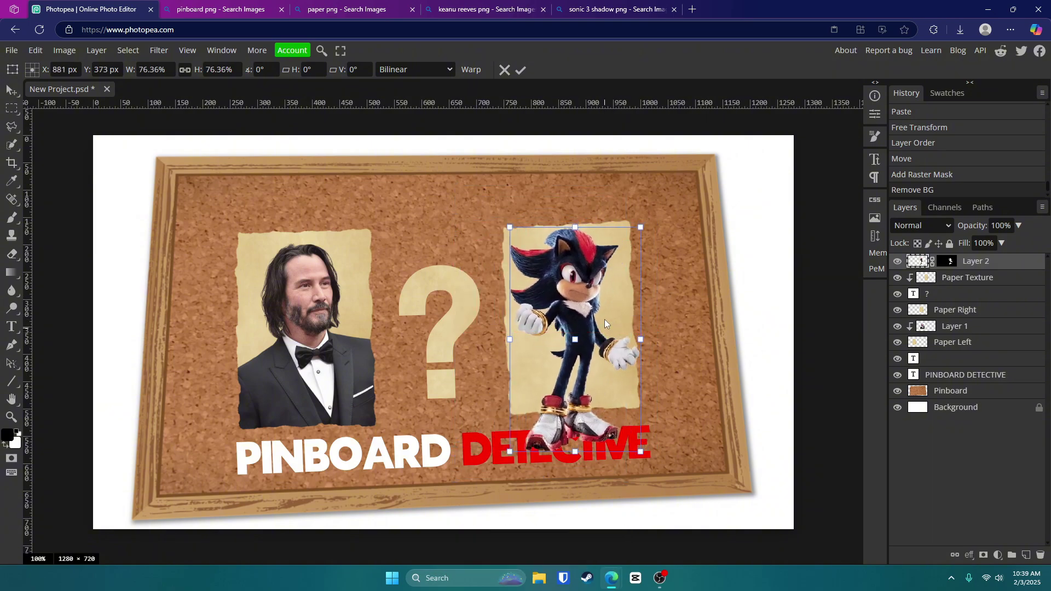
# Place the Shadow layer above Paper Right as a clipping mask and enlarge it to about 115%.
pyautogui.click(520, 69)
pyautogui.moveTo(1005, 266); pyautogui.dragTo(992, 303)
pyautogui.rightClick(1000, 296)
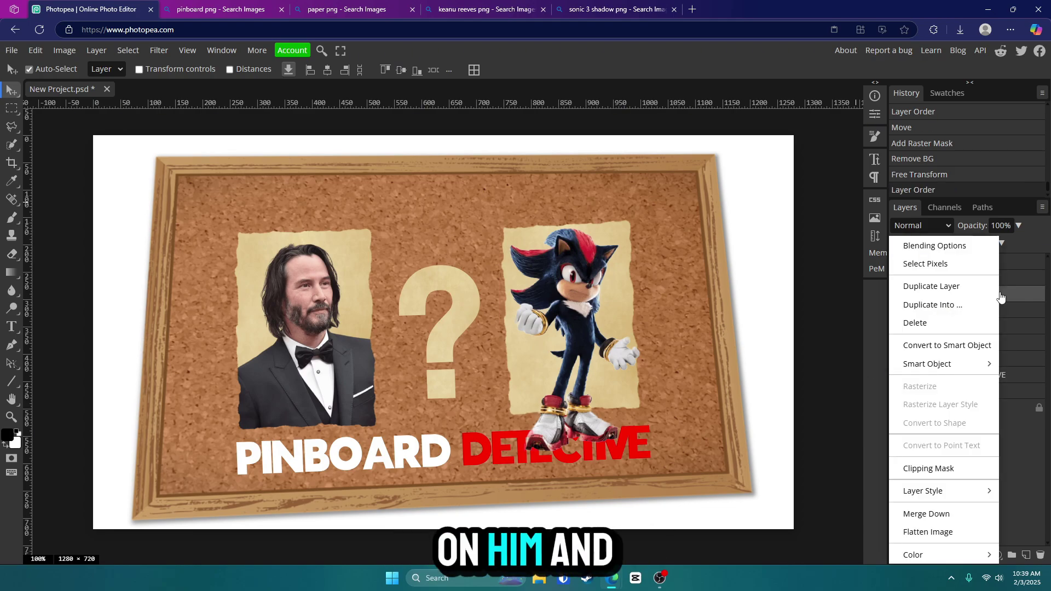
pyautogui.click(951, 468)
pyautogui.moveTo(580, 310); pyautogui.dragTo(655, 363)
pyautogui.hotkey('ctrl', 't')
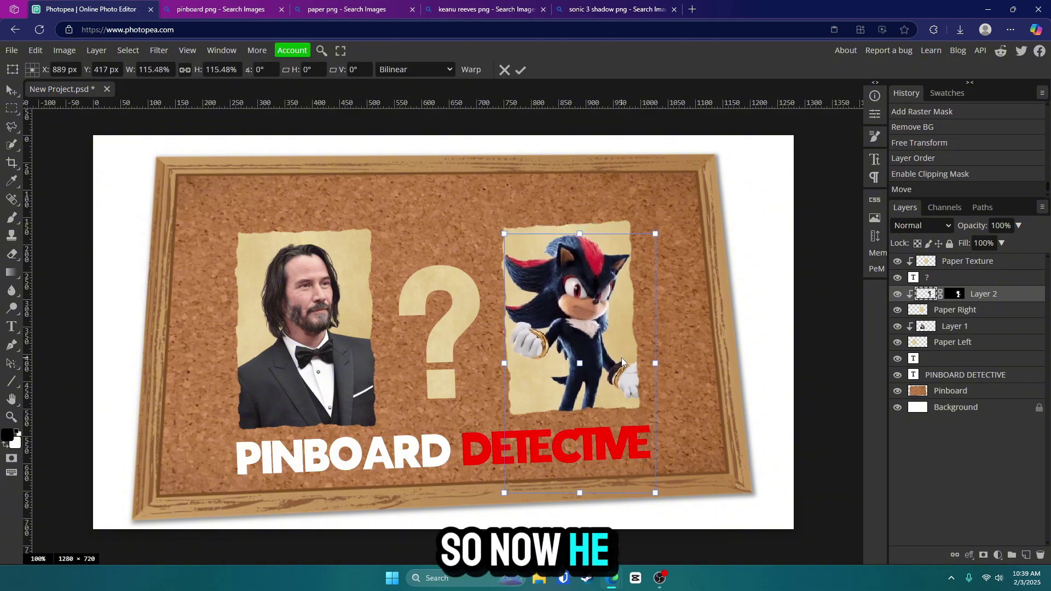
pyautogui.click(522, 72)
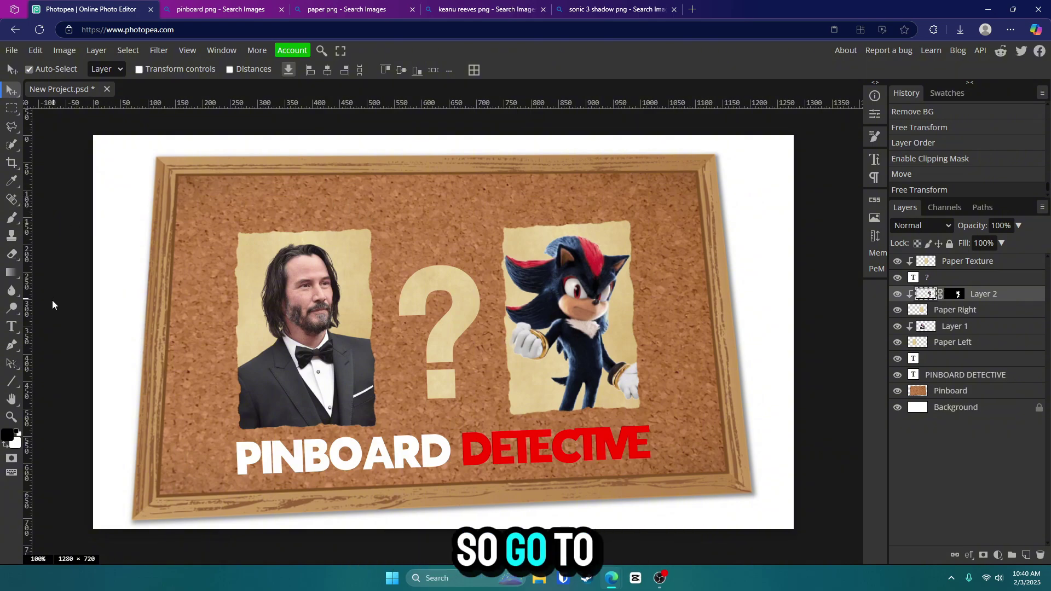
# Switch the Pen tool to Shape mode.
pyautogui.click(13, 346)
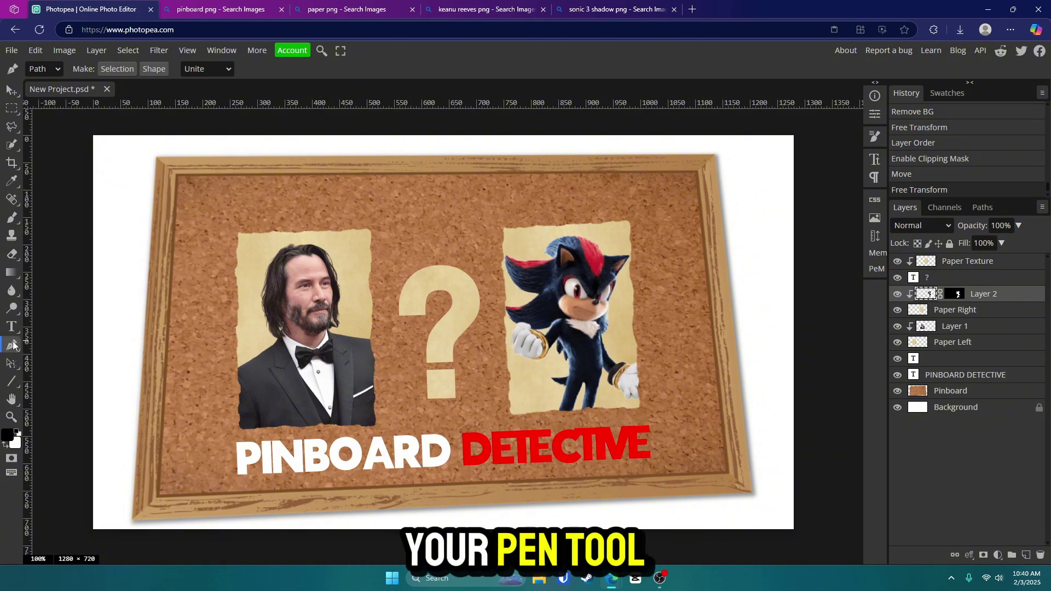
pyautogui.click(57, 69)
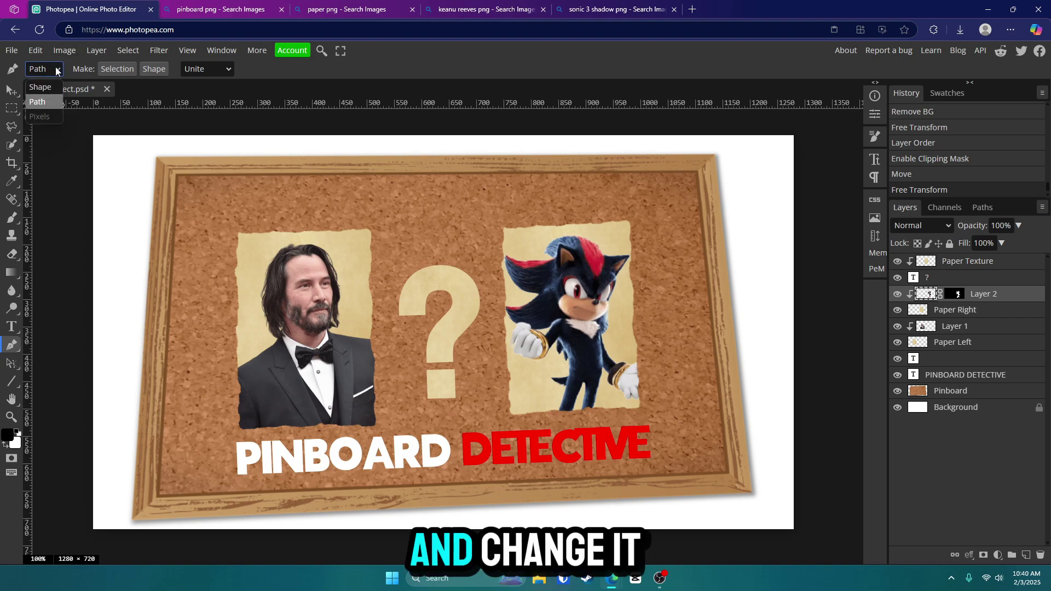
pyautogui.click(40, 87)
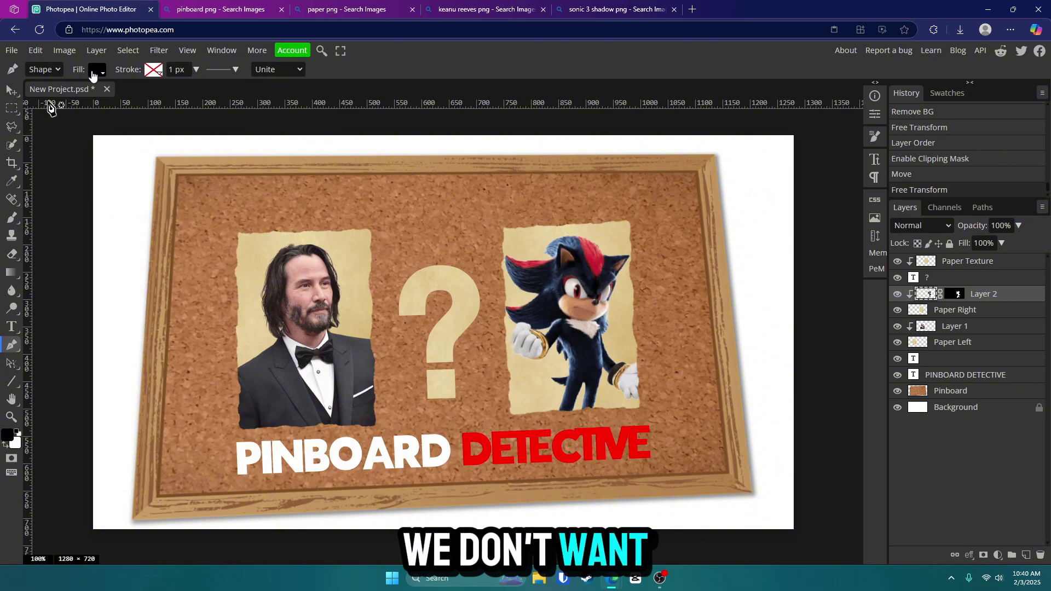
# Set no fill and a red 2.7 px stroke, then start the shape on the left paper.
pyautogui.click(97, 71)
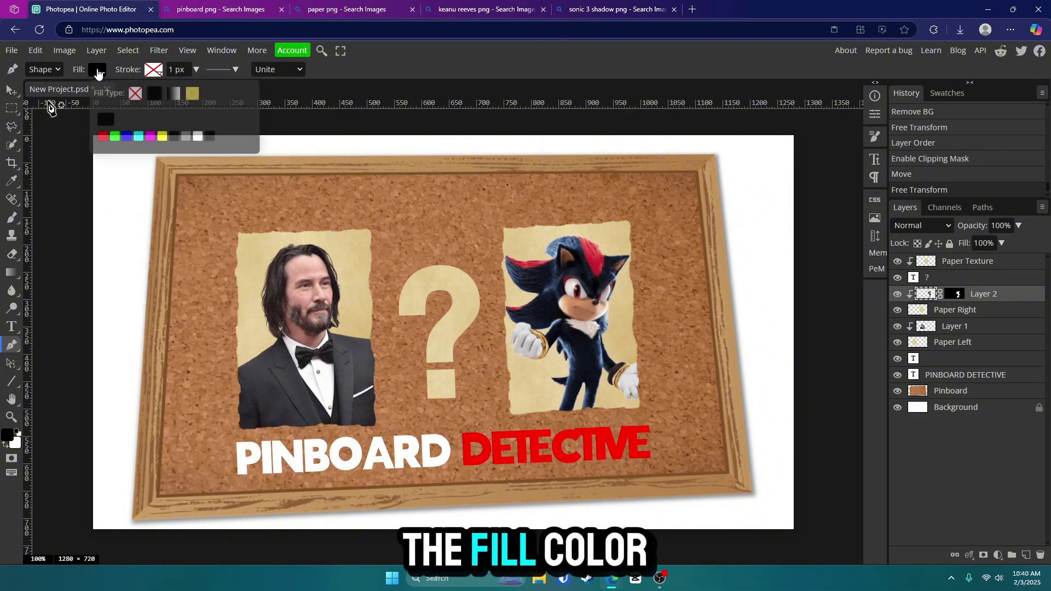
pyautogui.click(134, 93)
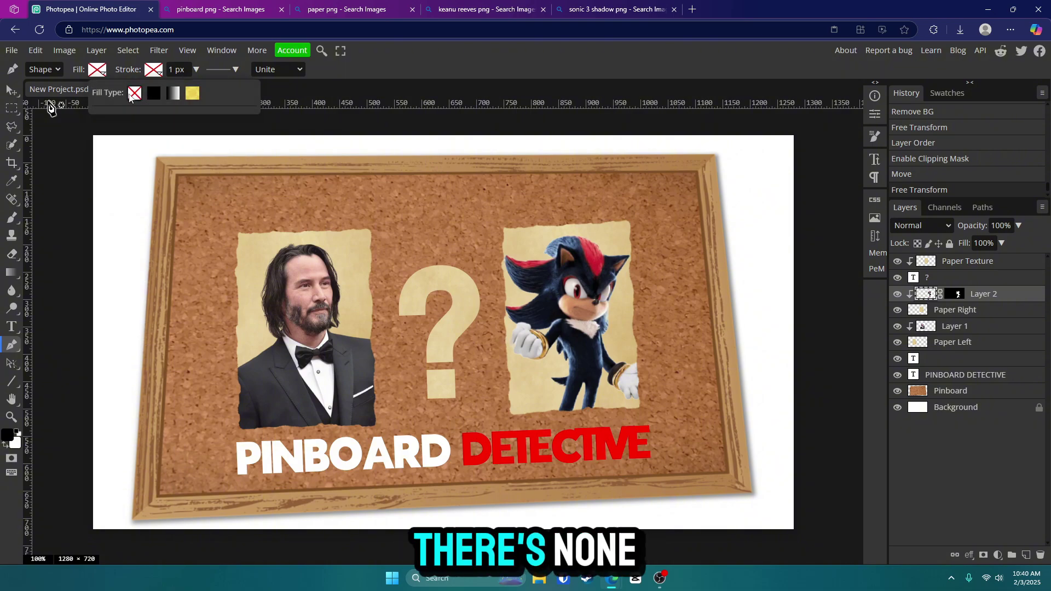
pyautogui.click(148, 76)
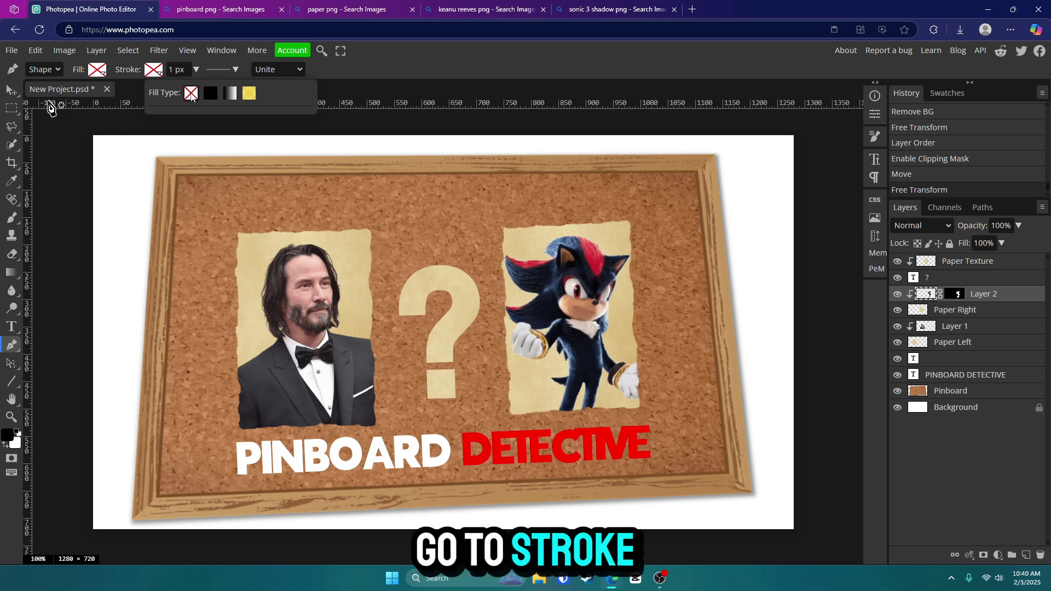
pyautogui.click(210, 94)
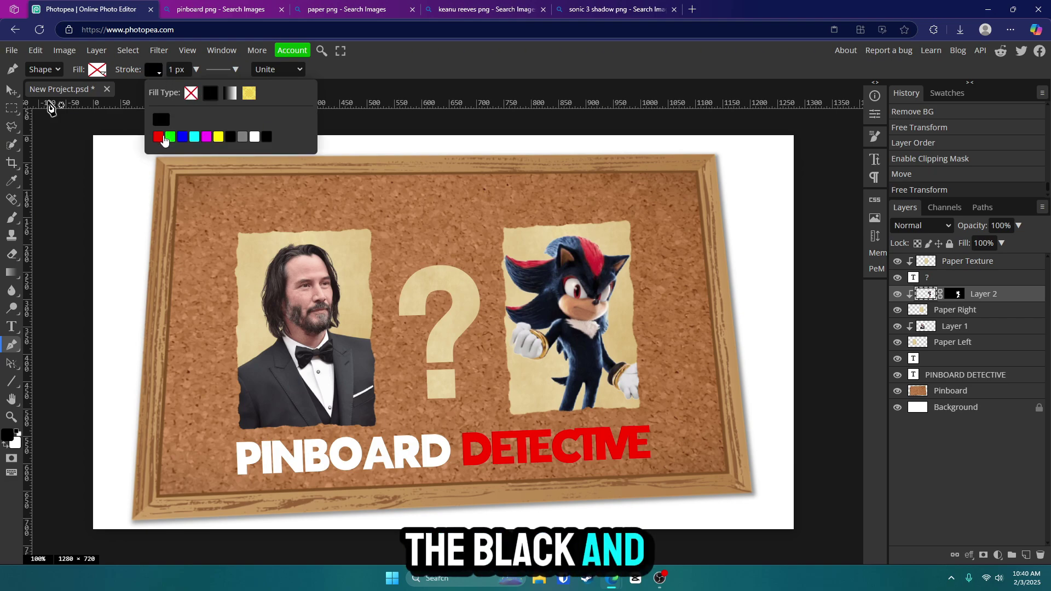
pyautogui.click(162, 138)
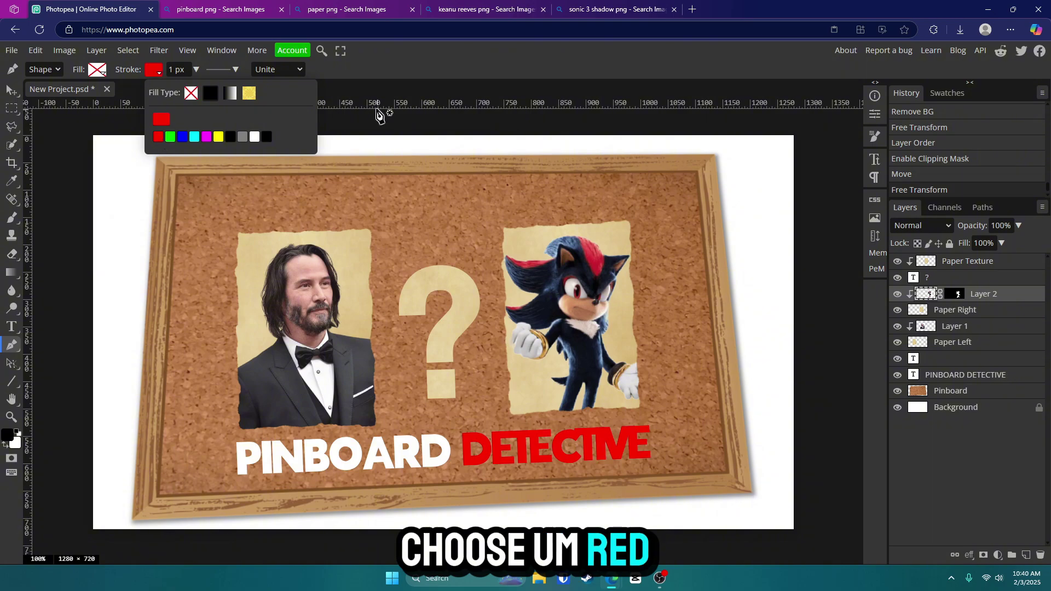
pyautogui.click(196, 70)
pyautogui.moveTo(166, 86); pyautogui.dragTo(175, 87)
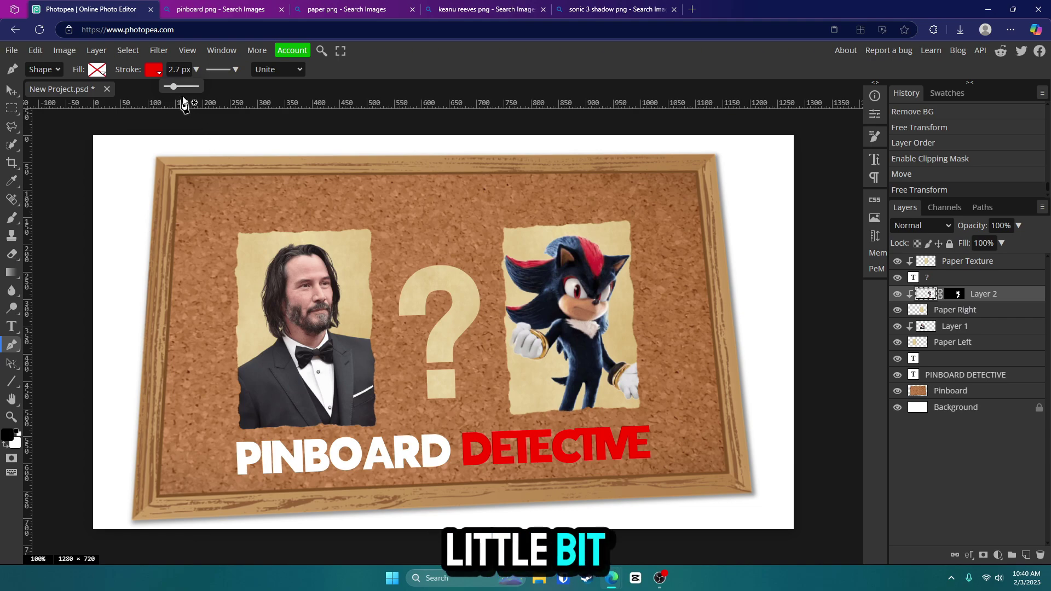
pyautogui.click(302, 236)
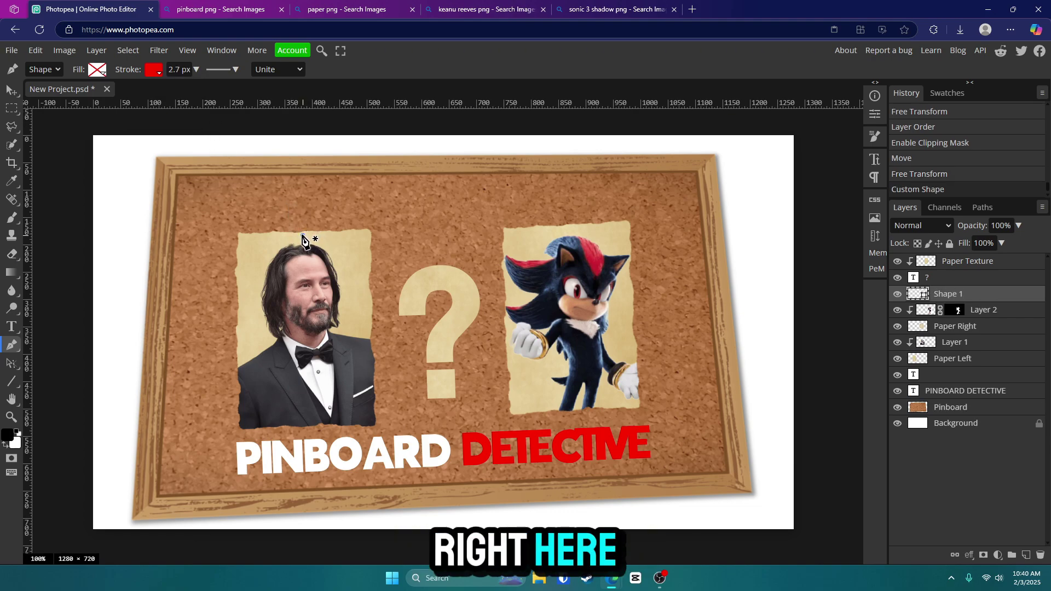
# Undo the stray shape and draw a curve arching from the left paper to the right paper.
pyautogui.hotkey('ctrl', 'z')
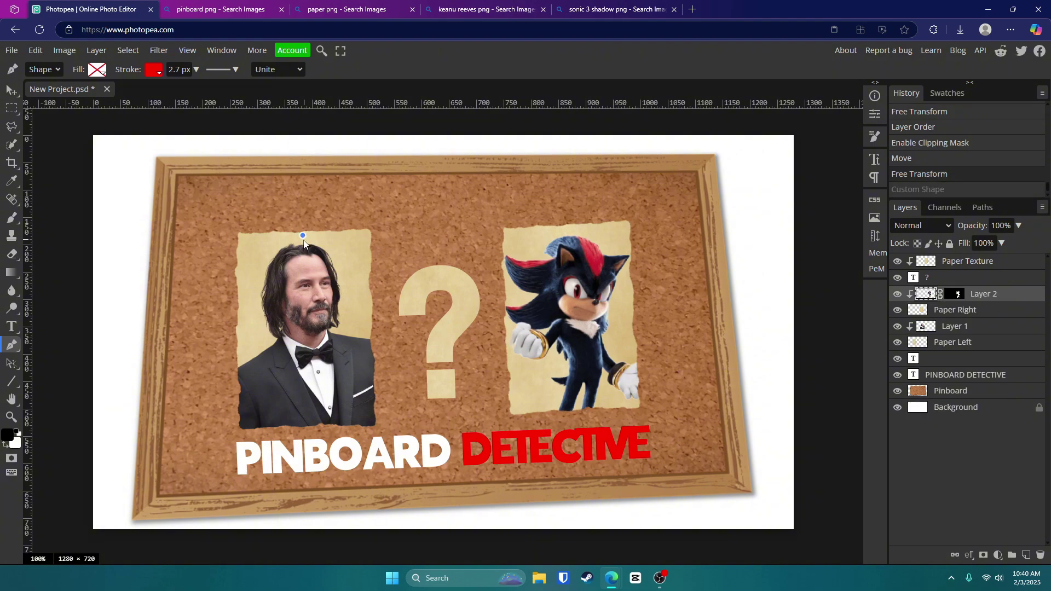
pyautogui.click(302, 242)
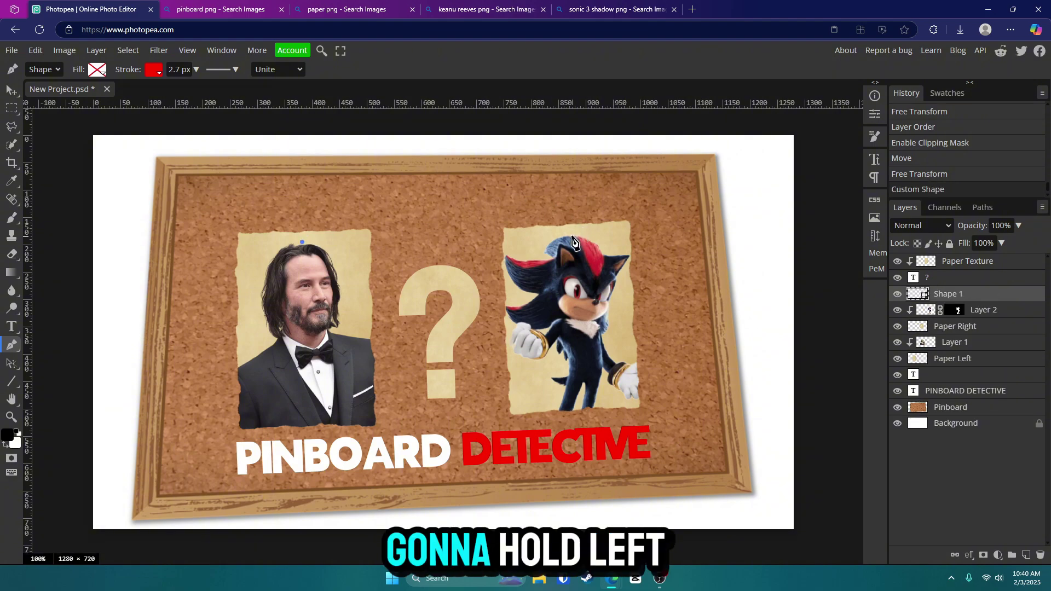
pyautogui.moveTo(572, 239); pyautogui.dragTo(733, 331)
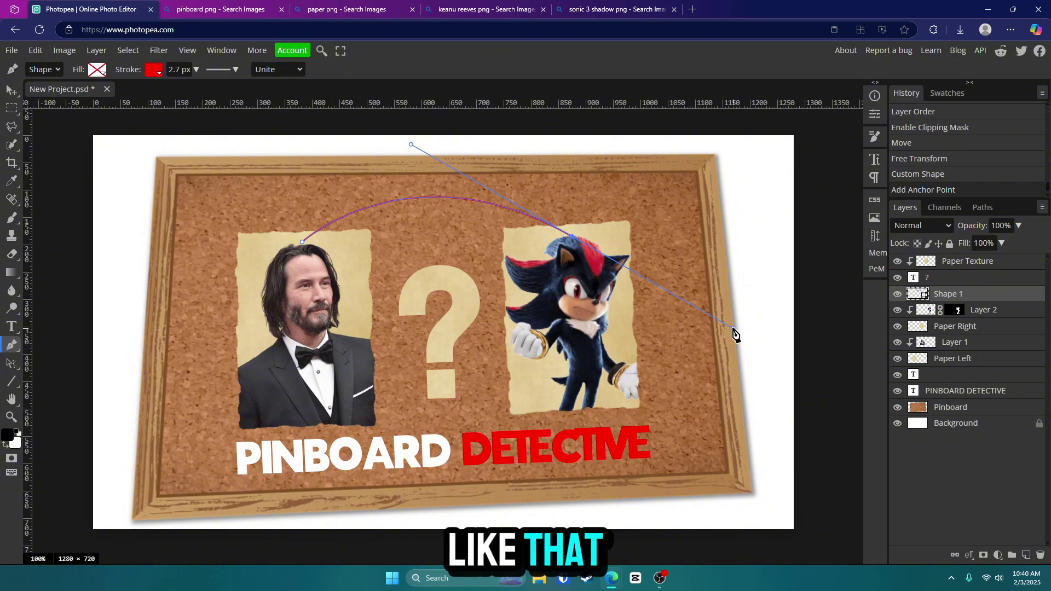
# Thicken the curve's stroke to 4.9 px and select its layer with the Move tool.
pyautogui.click(195, 69)
pyautogui.moveTo(168, 87); pyautogui.dragTo(175, 86)
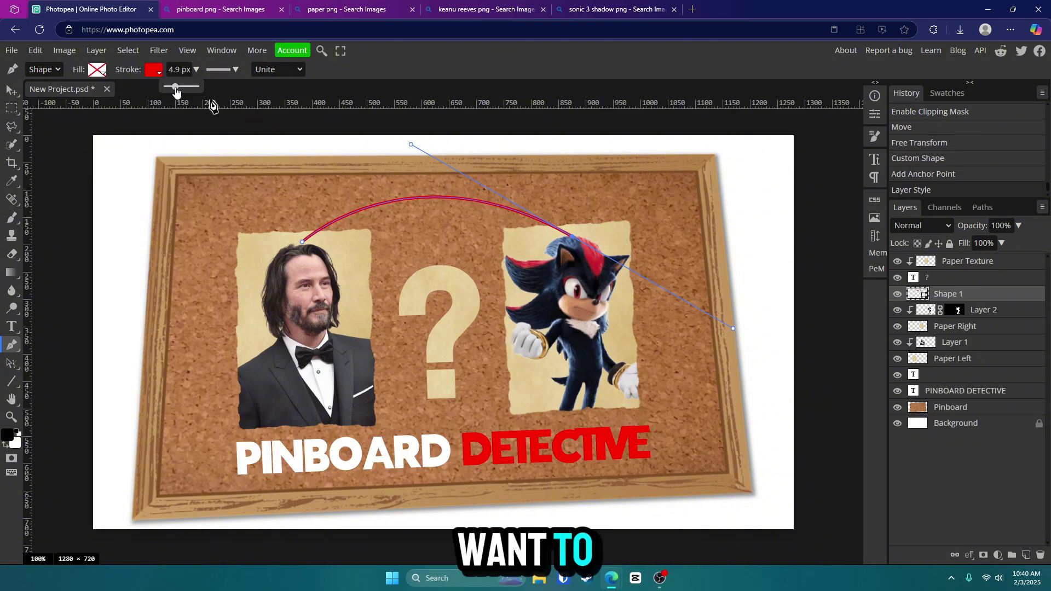
pyautogui.click(949, 280)
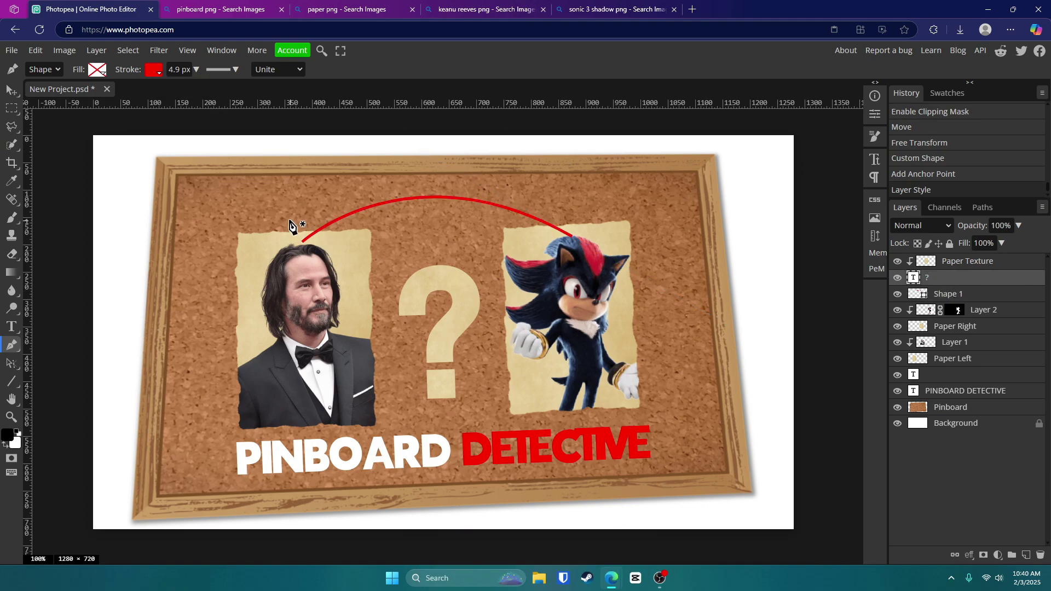
pyautogui.press('v')
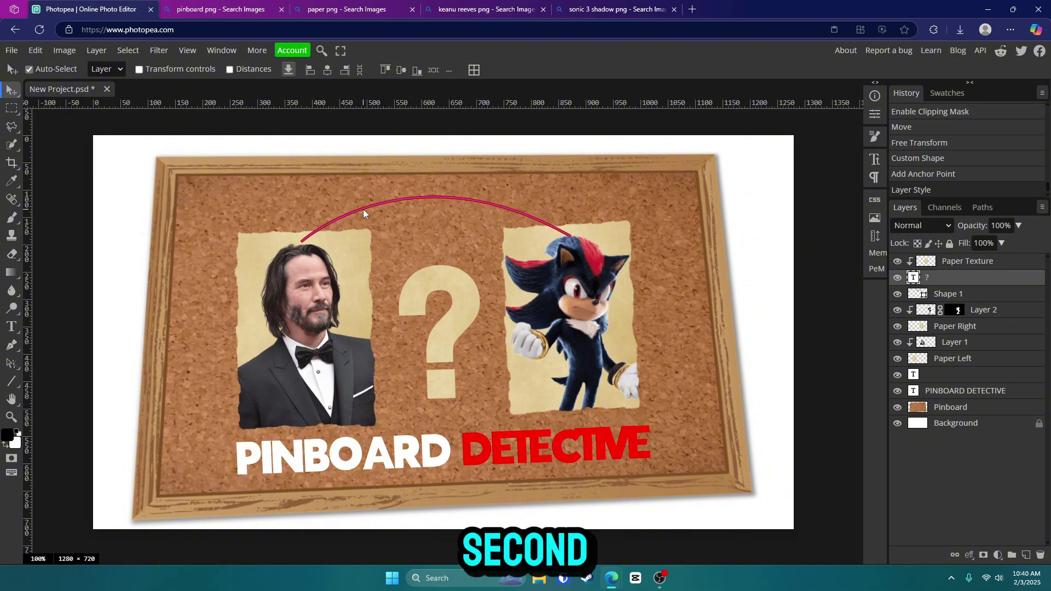
pyautogui.click(363, 213)
pyautogui.click(693, 227)
pyautogui.click(458, 200)
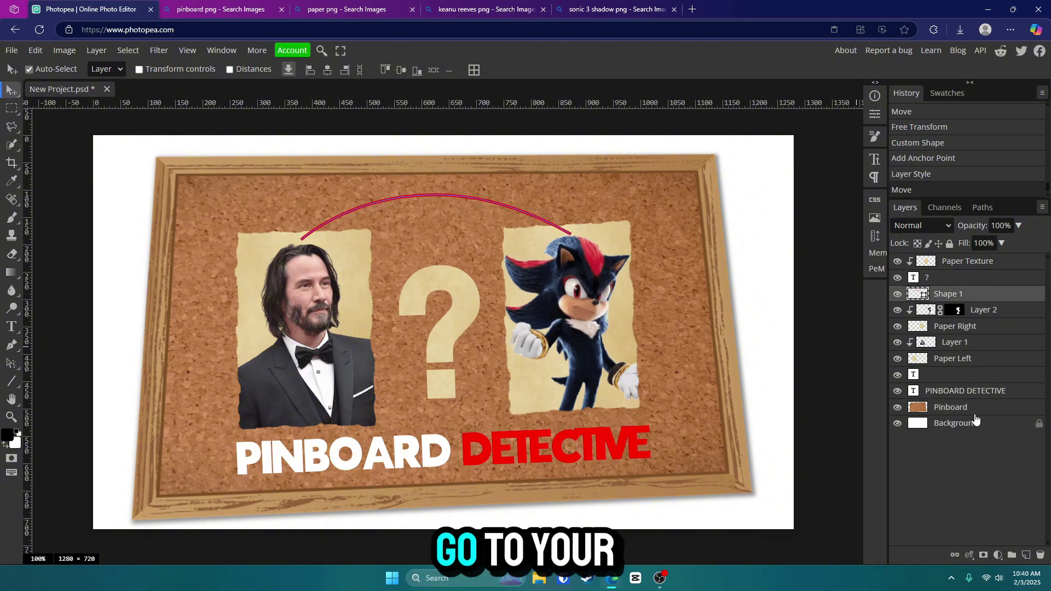
# Enable Gradient Overlay on the Background layer and set the left stop to very dark grey.
pyautogui.doubleClick(1007, 430)
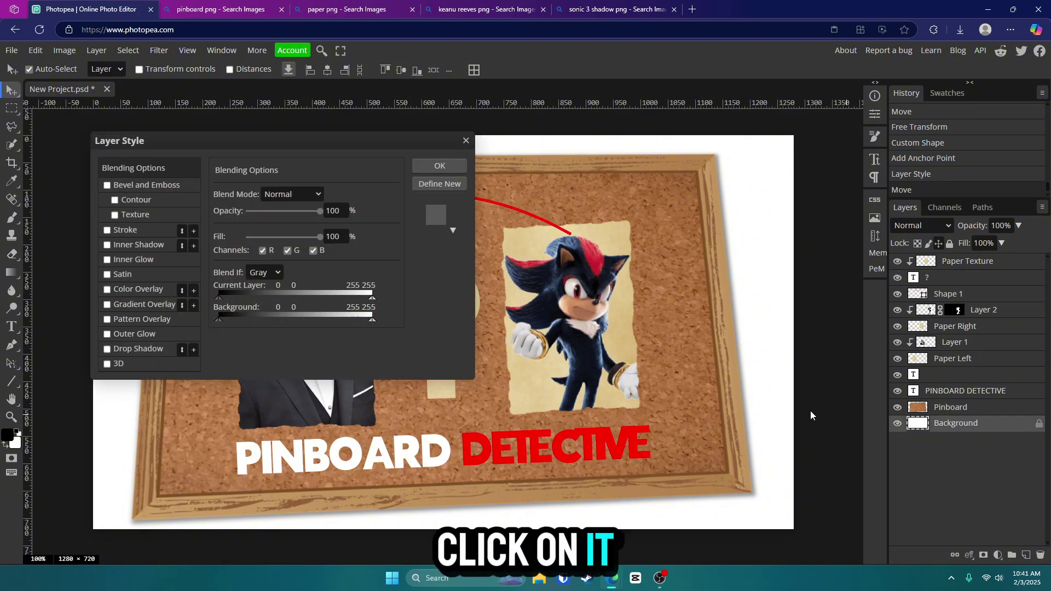
pyautogui.click(107, 305)
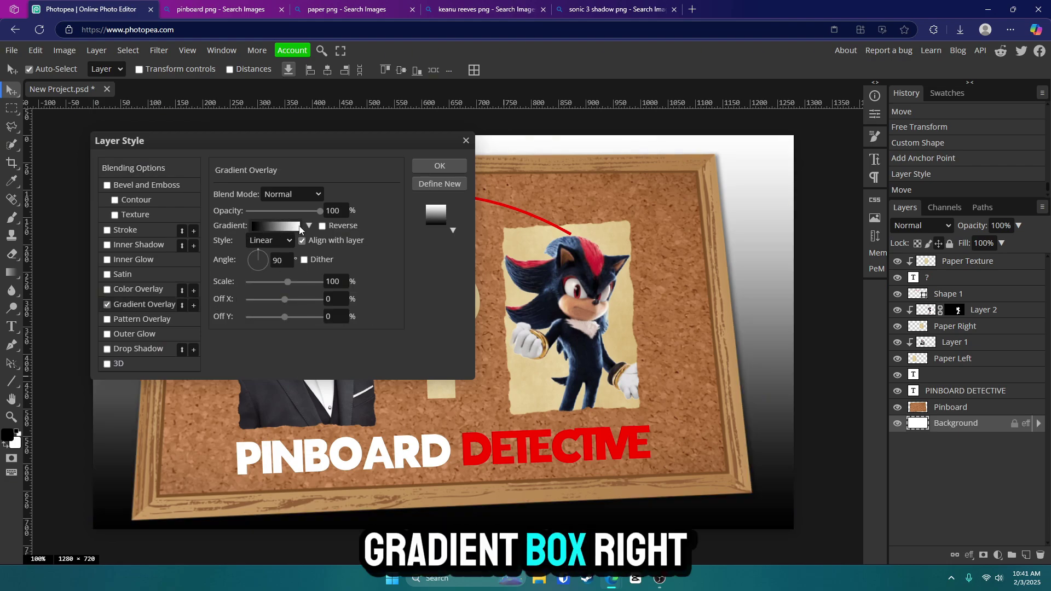
pyautogui.click(273, 228)
pyautogui.click(197, 382)
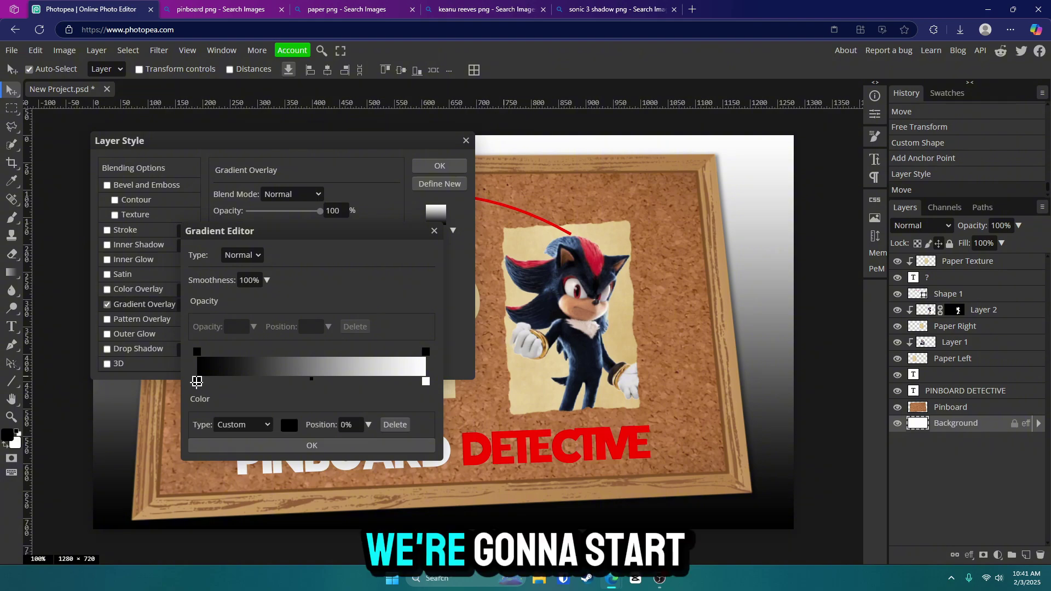
pyautogui.click(289, 424)
pyautogui.click(278, 472)
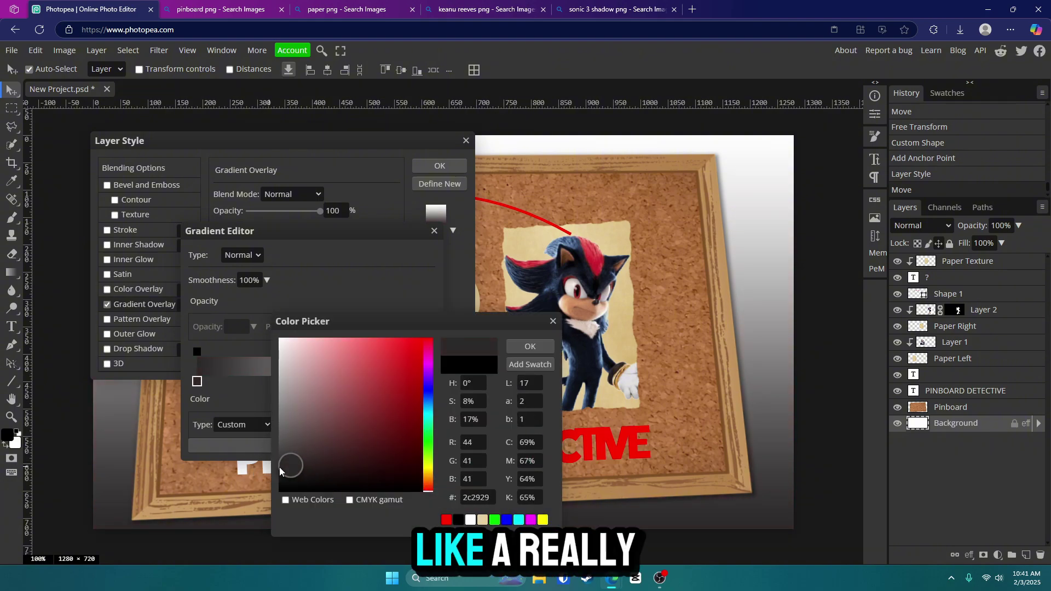
pyautogui.click(529, 345)
# Add a dark grey stop at 43% and a grey stop near the right end.
pyautogui.click(297, 382)
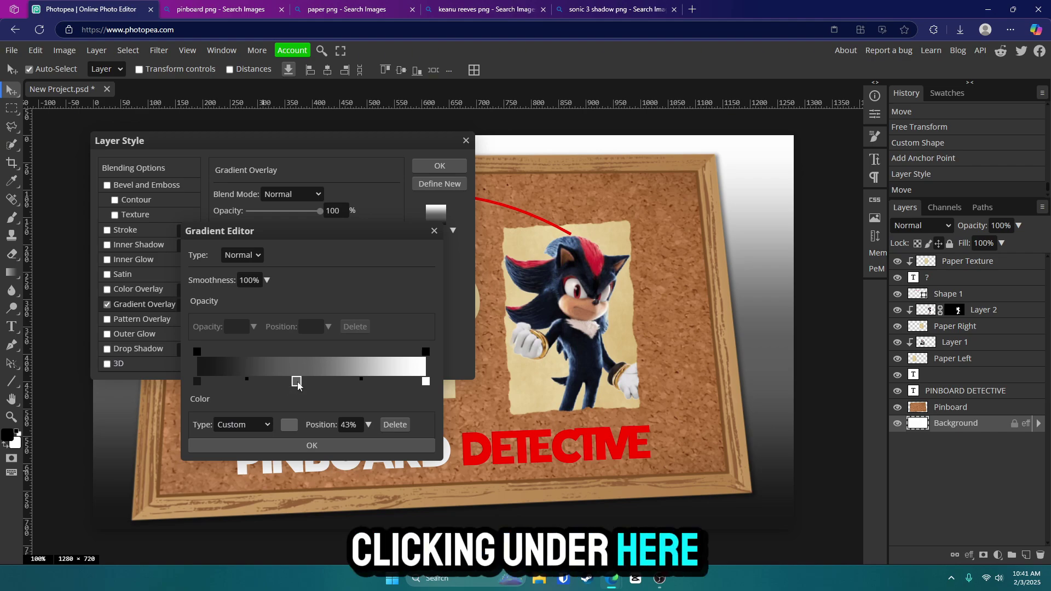
pyautogui.doubleClick(296, 381)
pyautogui.moveTo(277, 399); pyautogui.dragTo(241, 462)
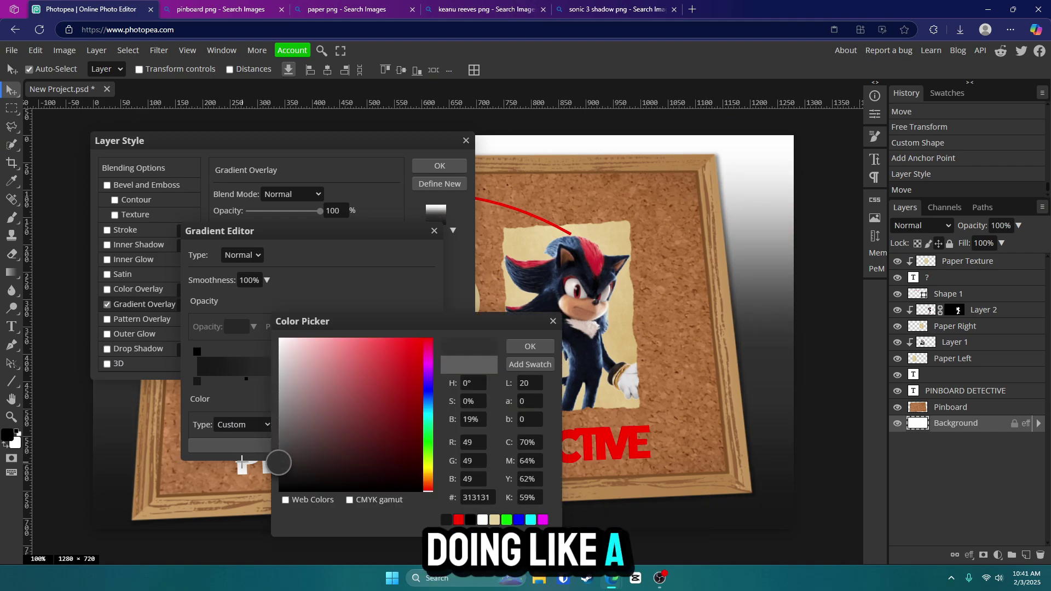
pyautogui.click(519, 360)
pyautogui.click(376, 382)
pyautogui.doubleClick(375, 382)
pyautogui.moveTo(344, 392)
pyautogui.mouseDown()
pyautogui.moveTo(277, 426)
pyautogui.moveTo(305, 424)
pyautogui.mouseUp()
pyautogui.click(530, 346)
# Make the right end stop medium grey and apply the background gradient overlay.
pyautogui.doubleClick(425, 381)
pyautogui.moveTo(424, 386); pyautogui.dragTo(217, 461)
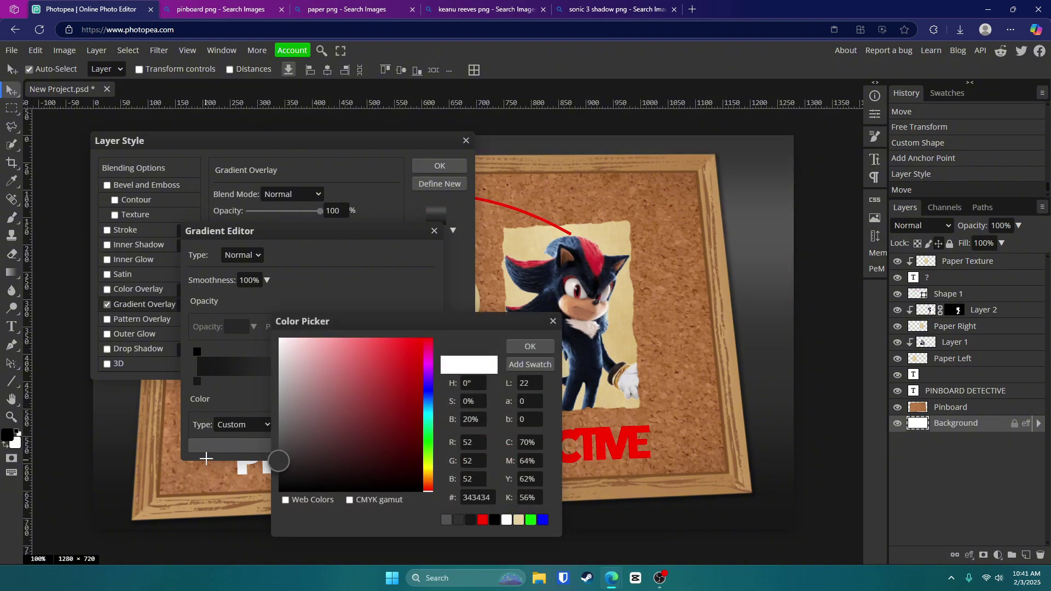
pyautogui.moveTo(294, 448)
pyautogui.mouseDown()
pyautogui.moveTo(258, 437)
pyautogui.moveTo(251, 445)
pyautogui.moveTo(253, 430)
pyautogui.mouseUp()
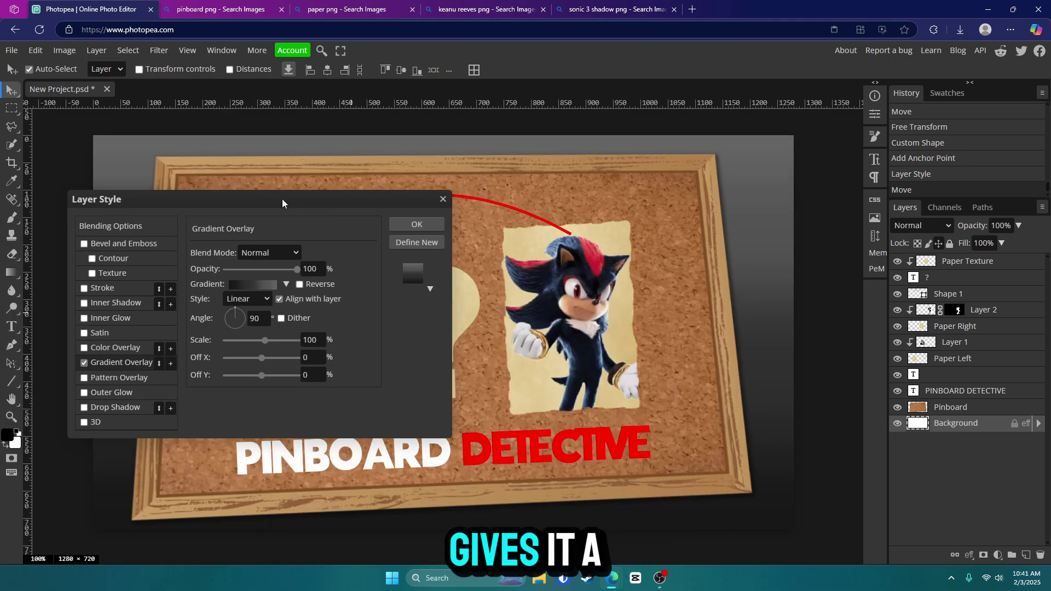
pyautogui.moveTo(282, 203); pyautogui.dragTo(404, 220)
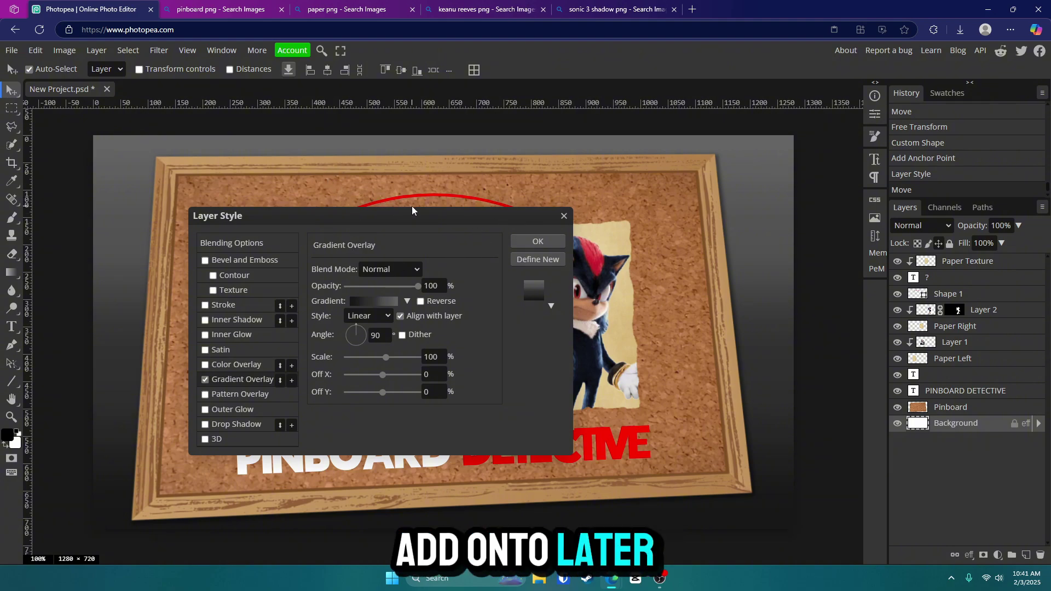
pyautogui.click(537, 241)
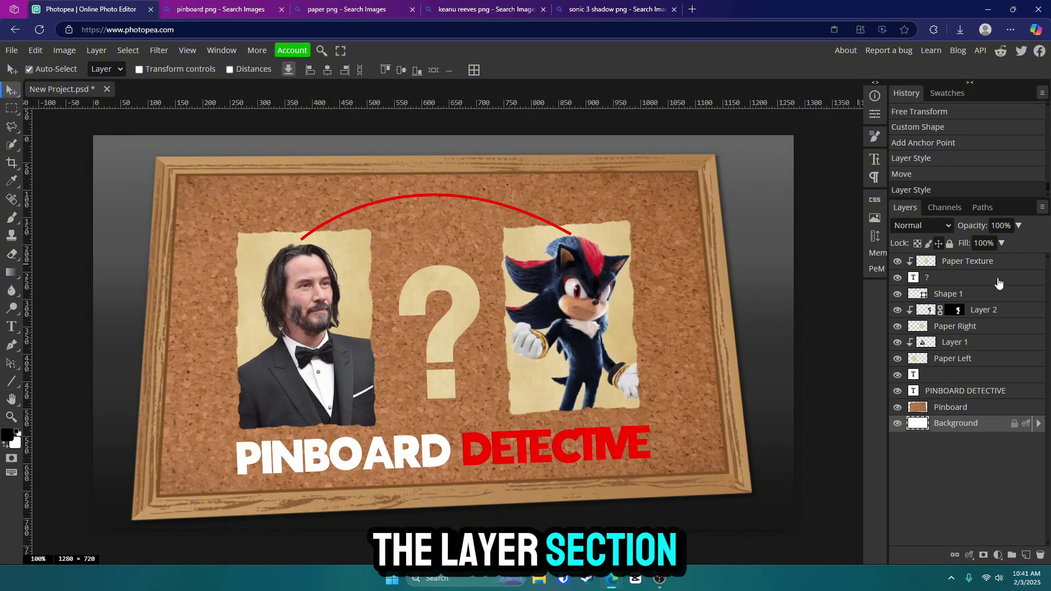
# Rename the Shape 1 layer to 'Red Rope'.
pyautogui.doubleClick(948, 294)
pyautogui.write('Red Rope')
pyautogui.press('Return')
# Enable Bevel and Emboss and Gradient Overlay on the Red Rope layer.
pyautogui.doubleClick(1007, 296)
pyautogui.moveTo(448, 217); pyautogui.dragTo(889, 268)
pyautogui.click(648, 310)
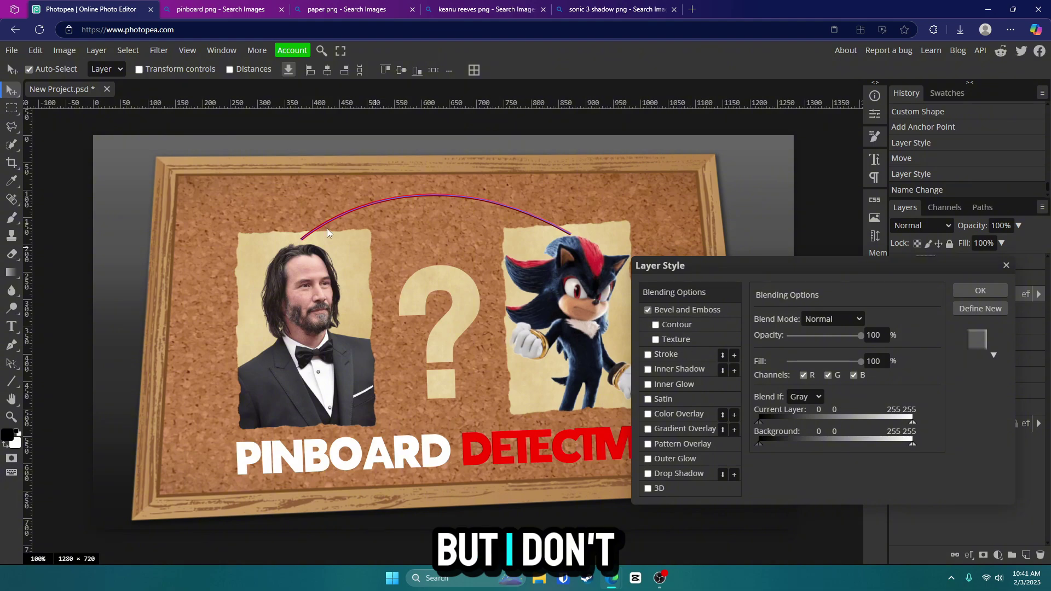
pyautogui.click(648, 430)
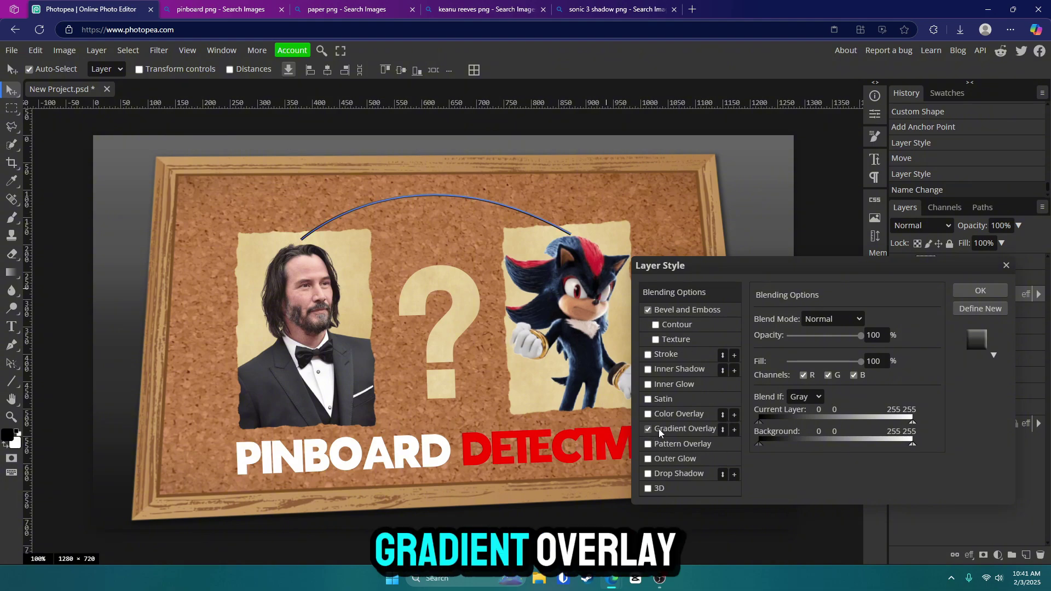
pyautogui.click(674, 428)
pyautogui.click(804, 350)
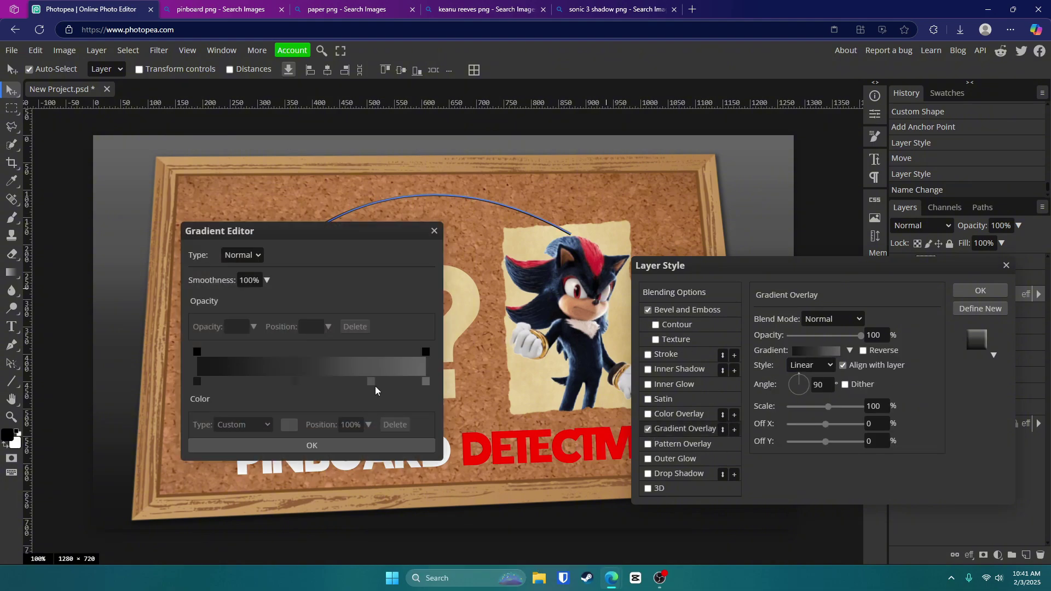
# Reduce the rope gradient to two stops, dark red on the left to bright red on the right.
pyautogui.moveTo(373, 384); pyautogui.dragTo(361, 383)
pyautogui.click(395, 425)
pyautogui.click(197, 382)
pyautogui.click(289, 425)
pyautogui.click(390, 394)
pyautogui.click(423, 419)
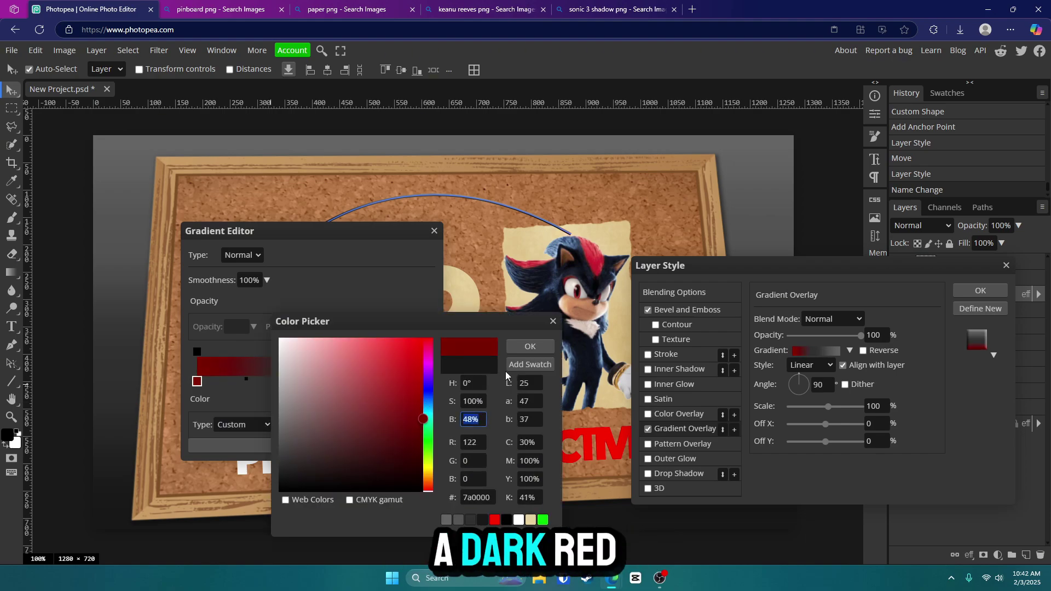
pyautogui.click(529, 346)
pyautogui.click(425, 382)
pyautogui.click(288, 425)
pyautogui.click(423, 339)
pyautogui.click(526, 347)
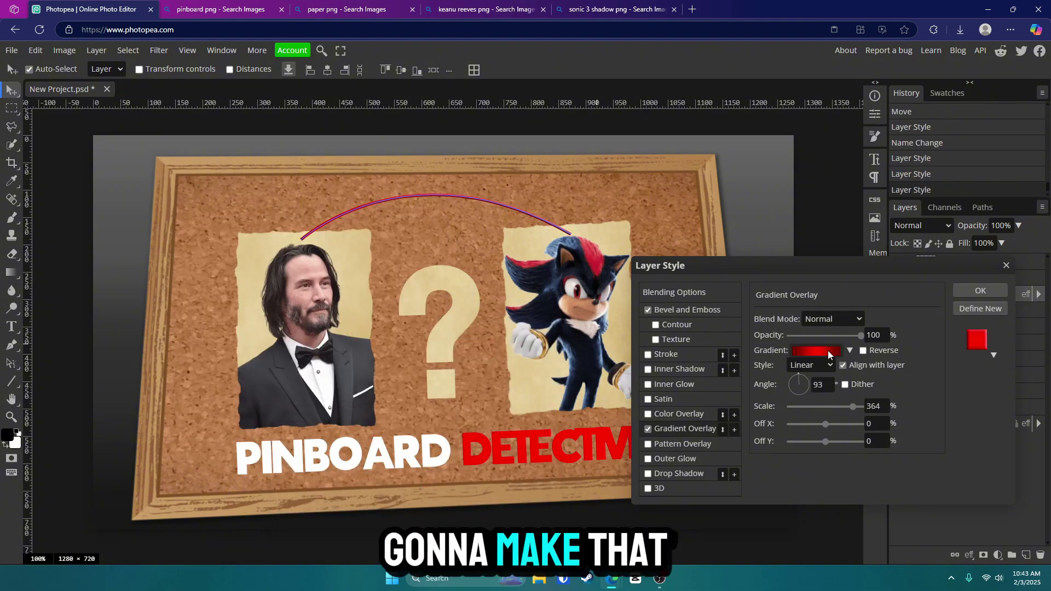
# Add a darker red stop at 51% and apply the rope's layer styles.
pyautogui.click(815, 350)
pyautogui.click(485, 437)
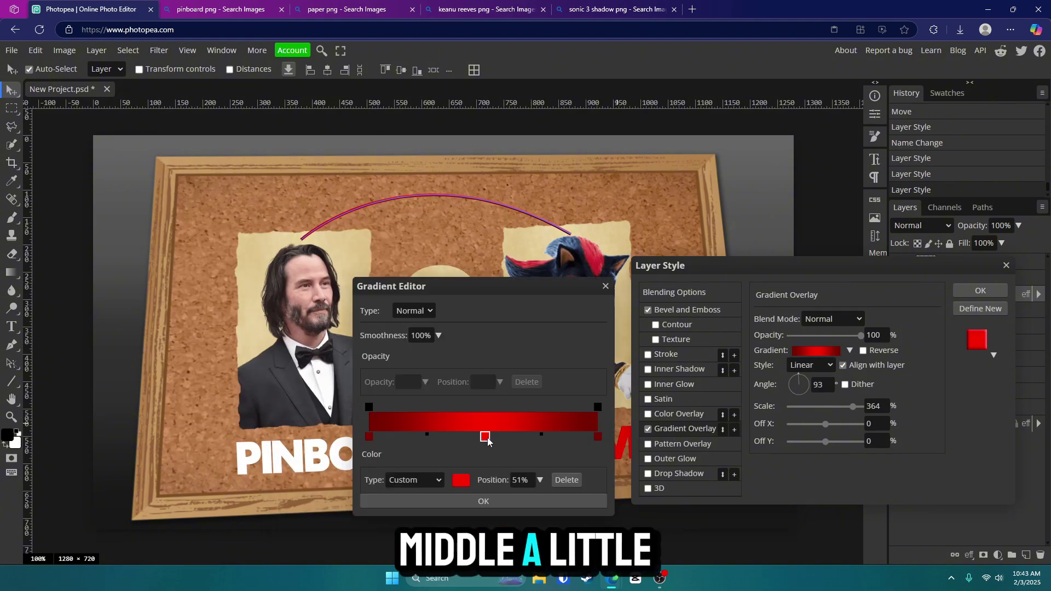
pyautogui.click(461, 480)
pyautogui.click(429, 394)
pyautogui.click(526, 347)
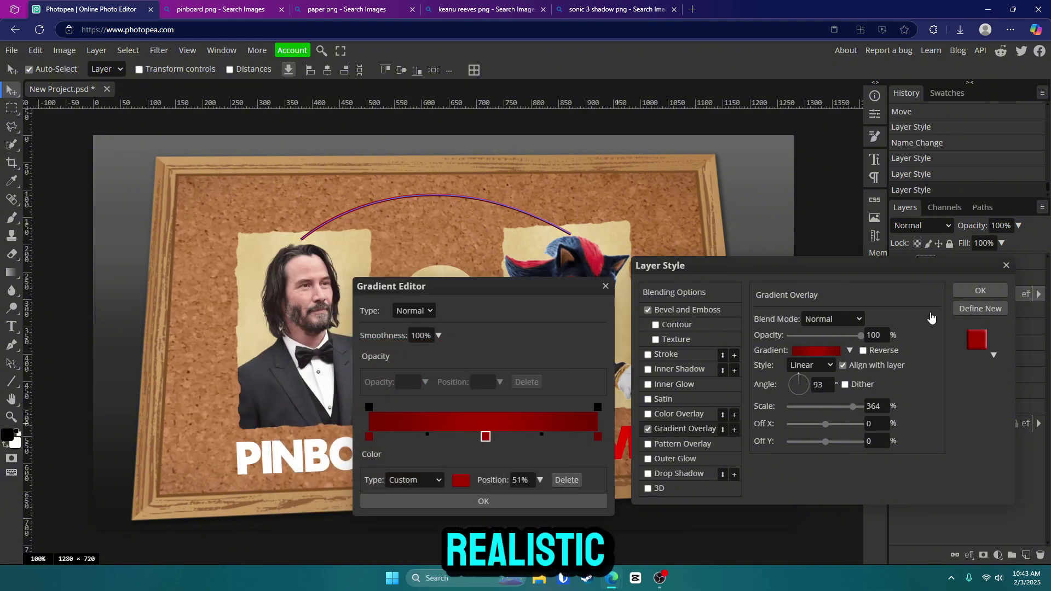
pyautogui.click(979, 290)
pyautogui.click(483, 502)
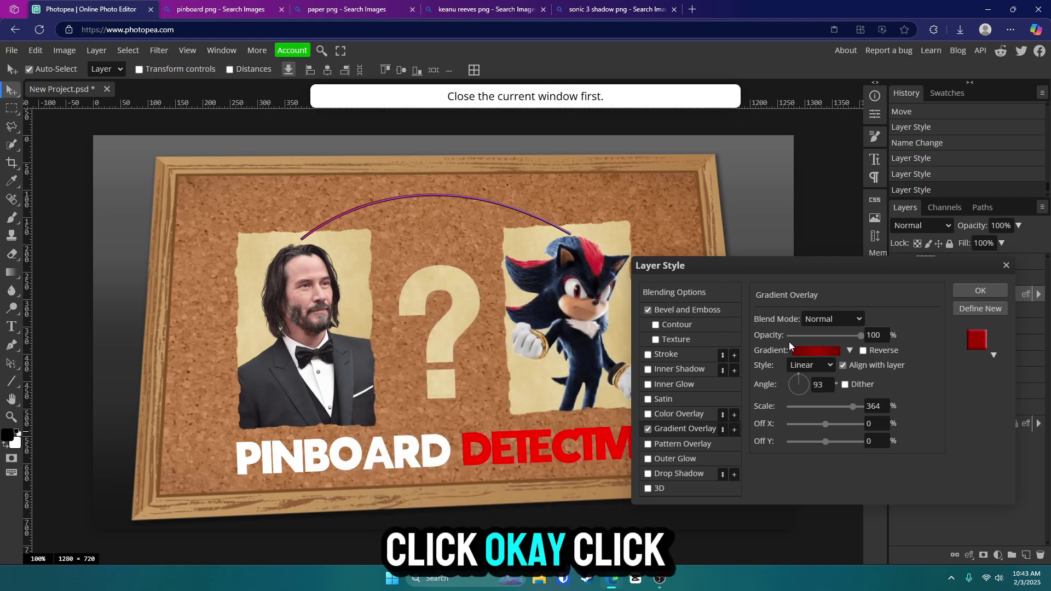
pyautogui.click(977, 291)
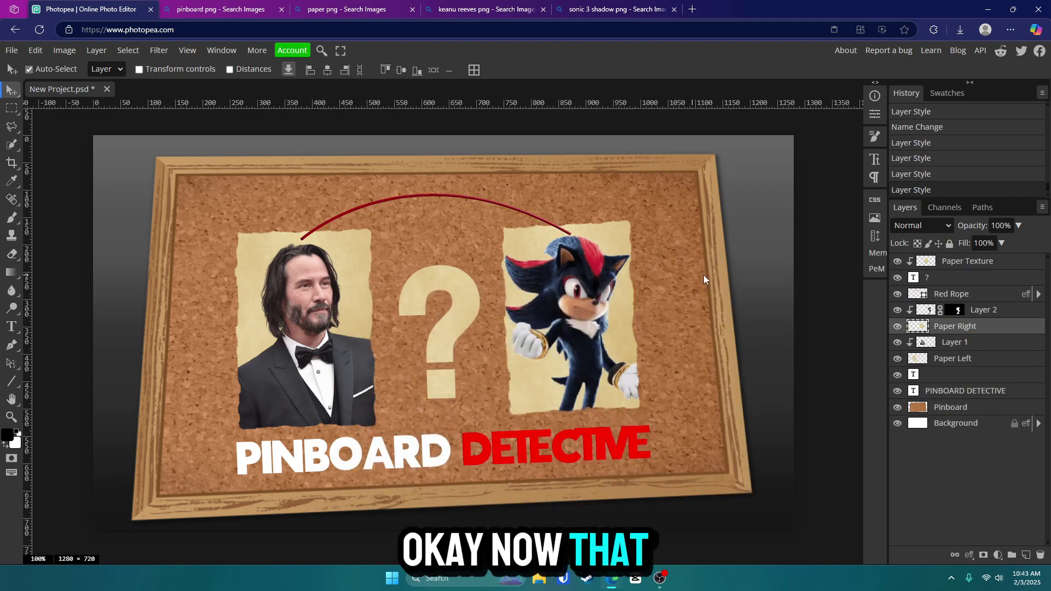
# Add a Red Rope drop shadow with 3 px size, 6 px distance, 14% spread and 69% opacity.
pyautogui.doubleClick(990, 296)
pyautogui.click(670, 473)
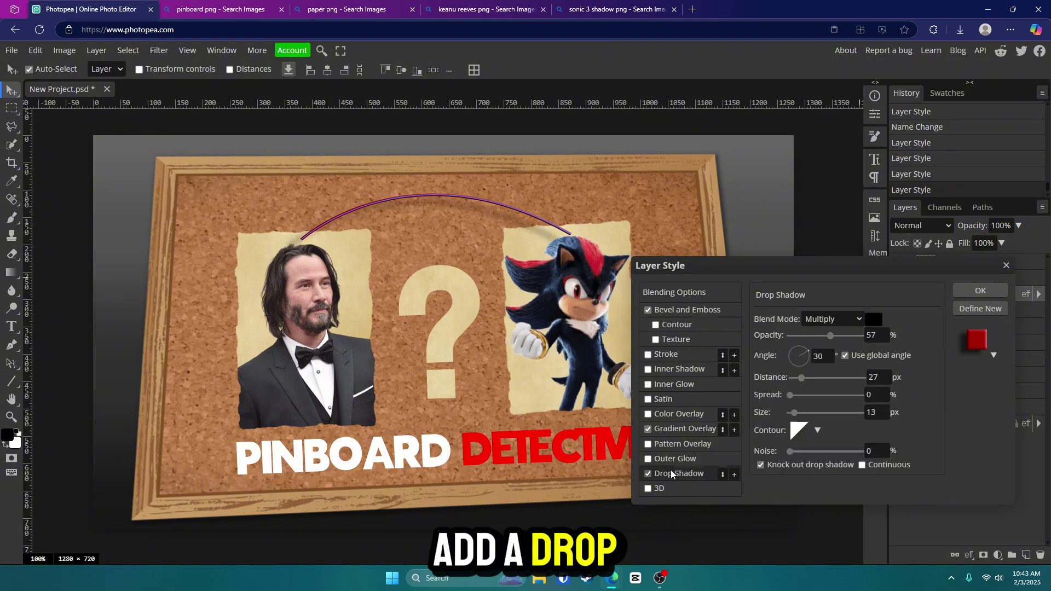
pyautogui.moveTo(801, 378); pyautogui.dragTo(794, 378)
pyautogui.moveTo(831, 335)
pyautogui.mouseDown()
pyautogui.moveTo(845, 336)
pyautogui.moveTo(835, 341)
pyautogui.mouseUp()
pyautogui.moveTo(794, 412); pyautogui.dragTo(790, 415)
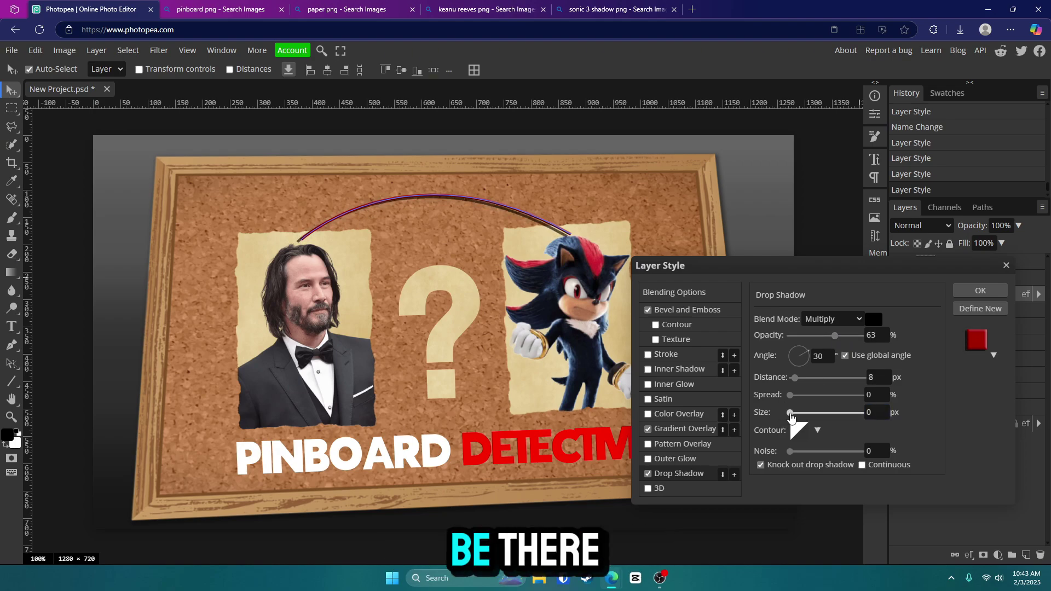
pyautogui.moveTo(790, 416); pyautogui.dragTo(792, 415)
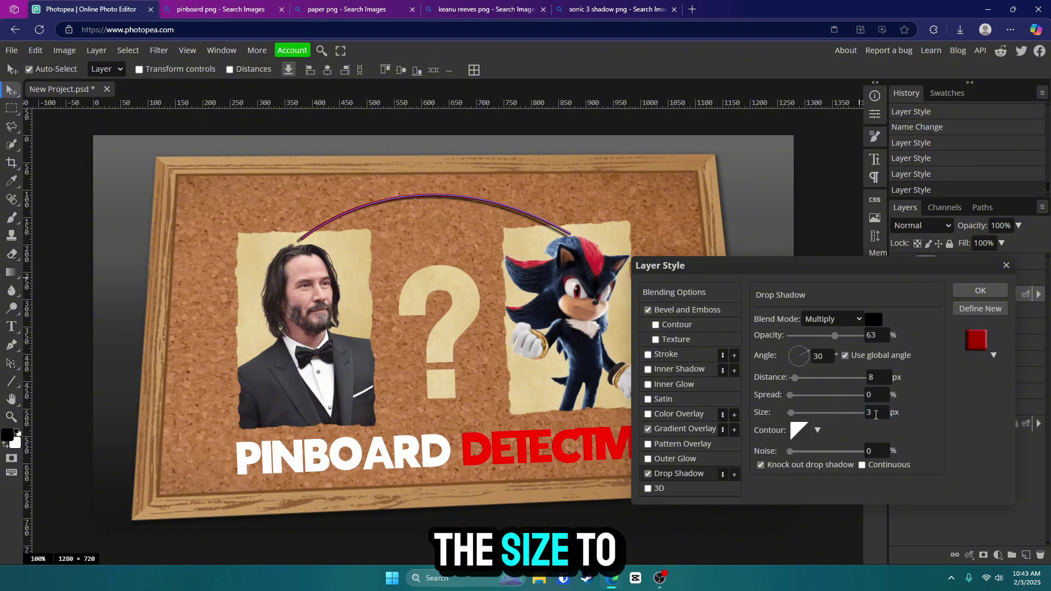
pyautogui.moveTo(837, 340)
pyautogui.mouseDown()
pyautogui.moveTo(852, 341)
pyautogui.moveTo(838, 338)
pyautogui.mouseUp()
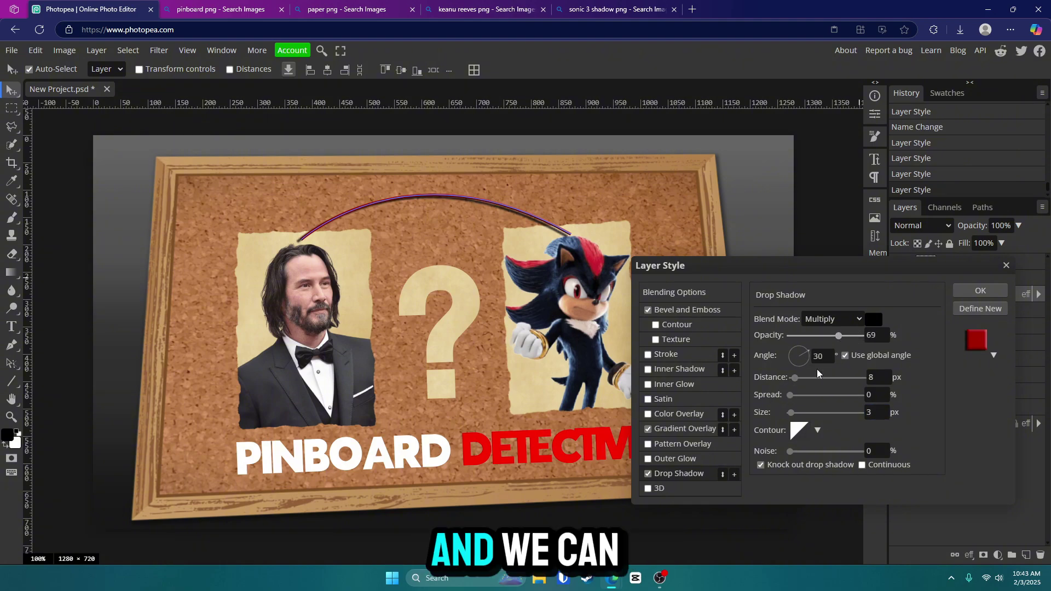
pyautogui.moveTo(795, 377); pyautogui.dragTo(800, 398)
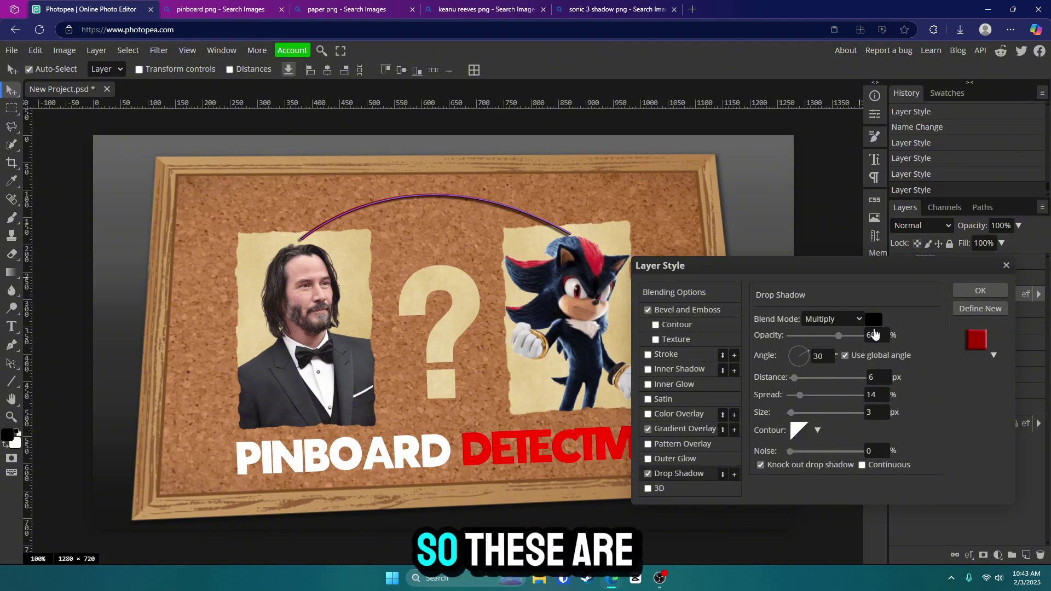
# Give Paper Right a drop shadow with 38% opacity, 8 px distance and 11 px size.
pyautogui.click(988, 291)
pyautogui.doubleClick(996, 329)
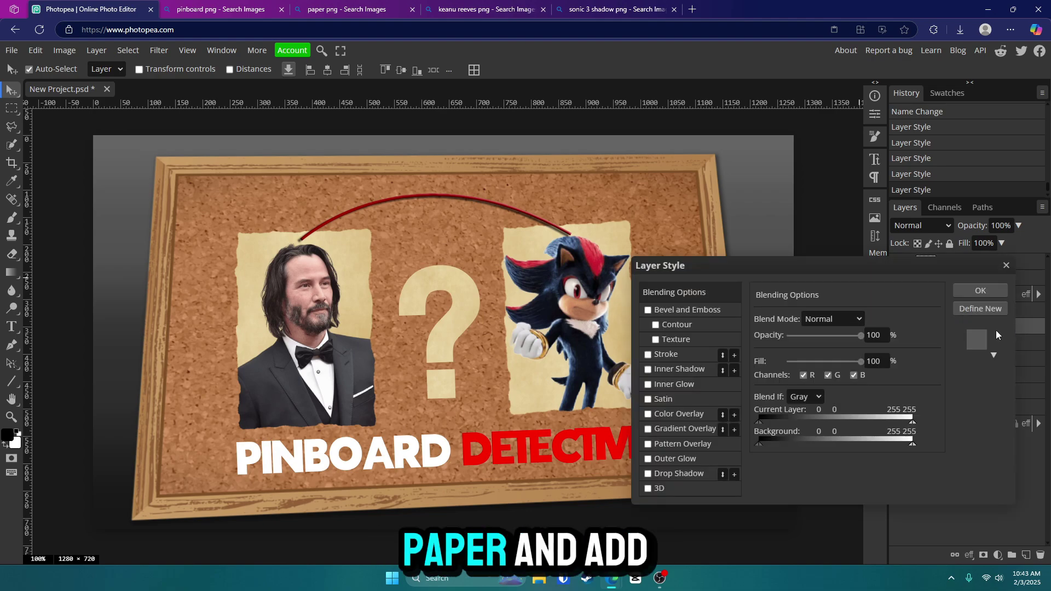
pyautogui.click(649, 473)
pyautogui.click(679, 474)
pyautogui.moveTo(834, 338); pyautogui.dragTo(819, 336)
pyautogui.moveTo(794, 377); pyautogui.dragTo(794, 381)
pyautogui.click(801, 413)
pyautogui.moveTo(801, 417); pyautogui.dragTo(793, 414)
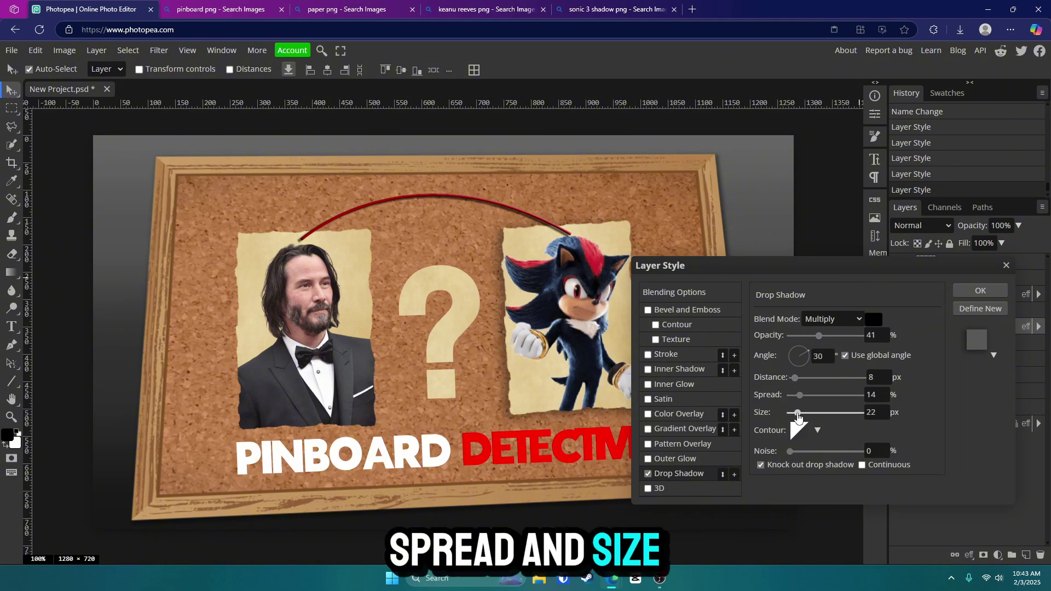
pyautogui.click(977, 291)
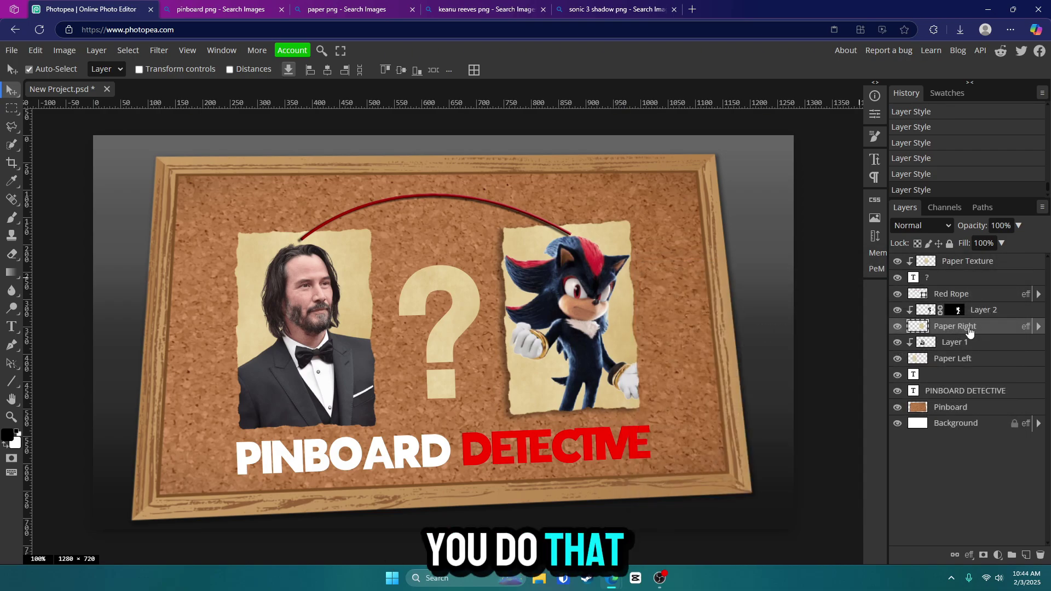
# Add default drop shadows to Paper Left, the question mark and the PINBOARD DETECTIVE title.
pyautogui.doubleClick(1010, 362)
pyautogui.click(648, 474)
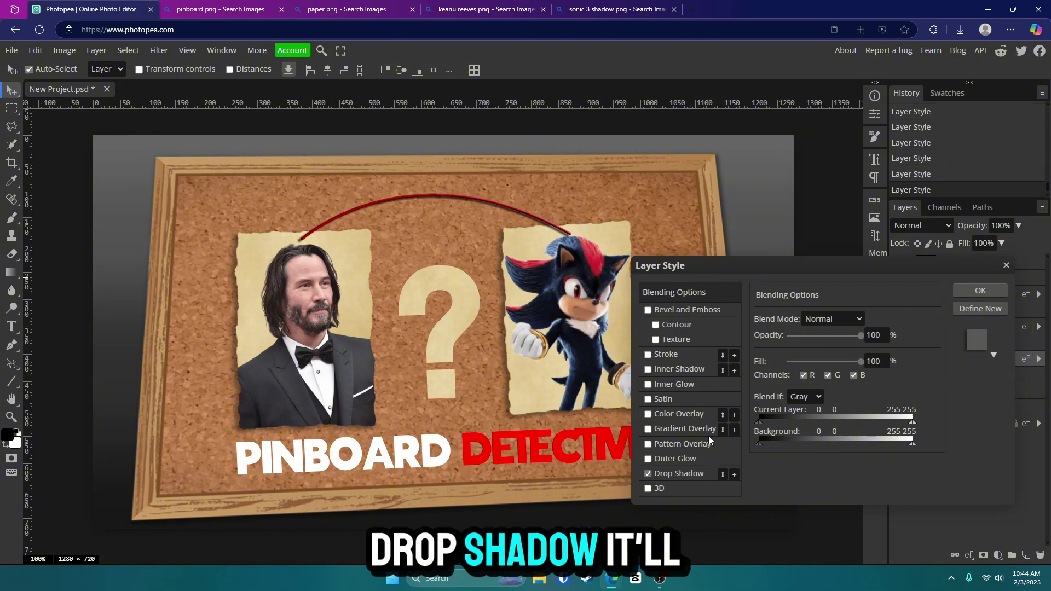
pyautogui.click(980, 292)
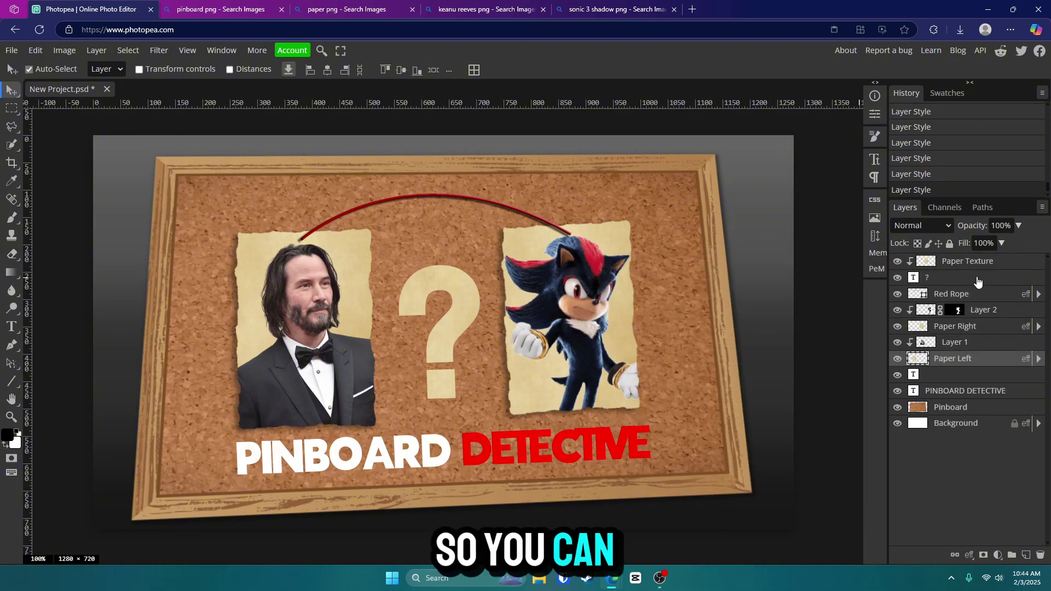
pyautogui.doubleClick(1009, 277)
pyautogui.click(649, 474)
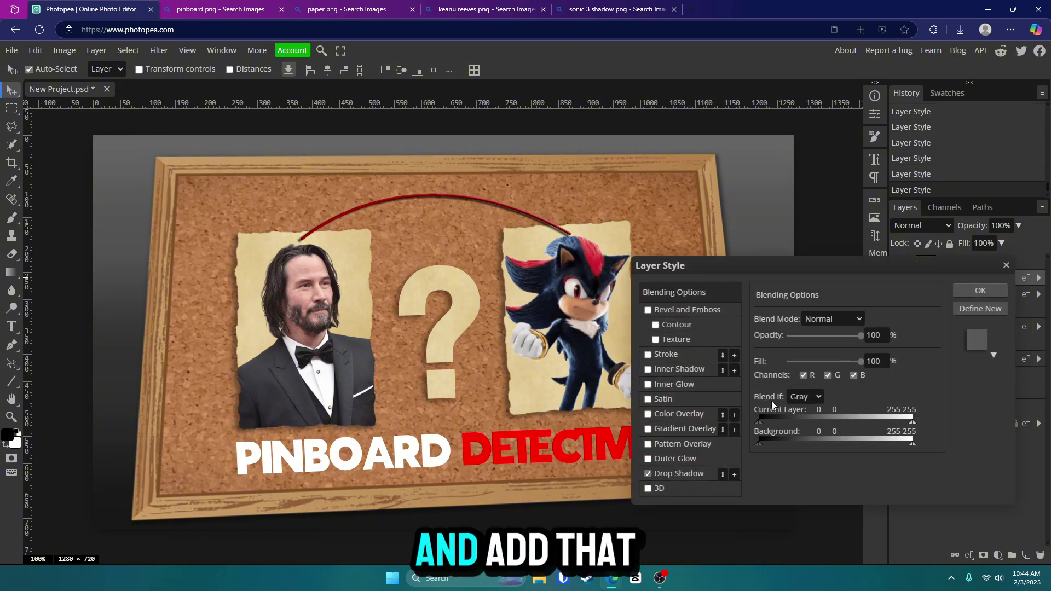
pyautogui.click(981, 291)
pyautogui.doubleClick(1019, 392)
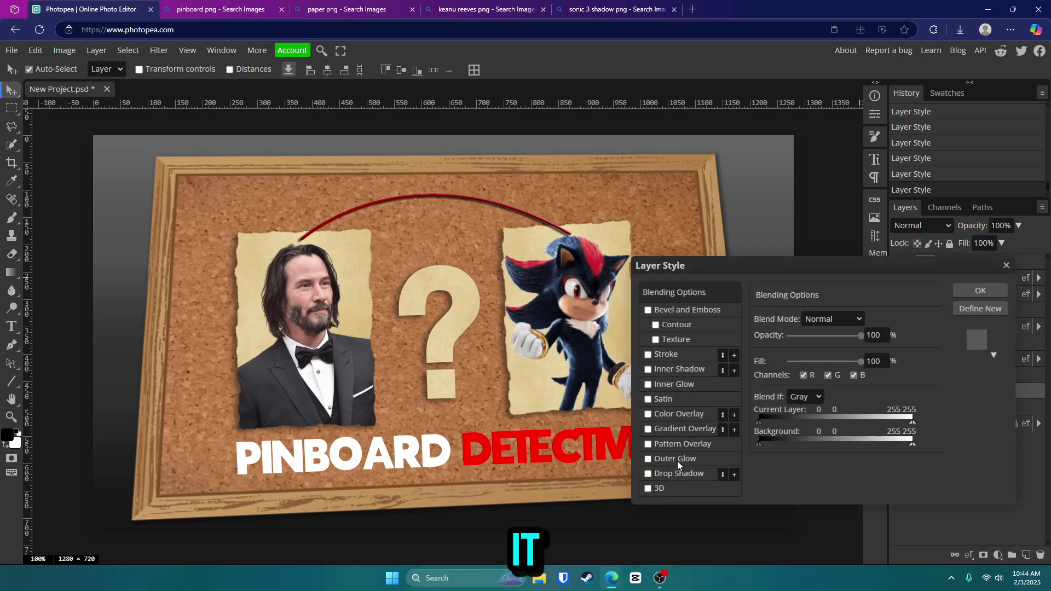
pyautogui.click(648, 474)
pyautogui.click(979, 291)
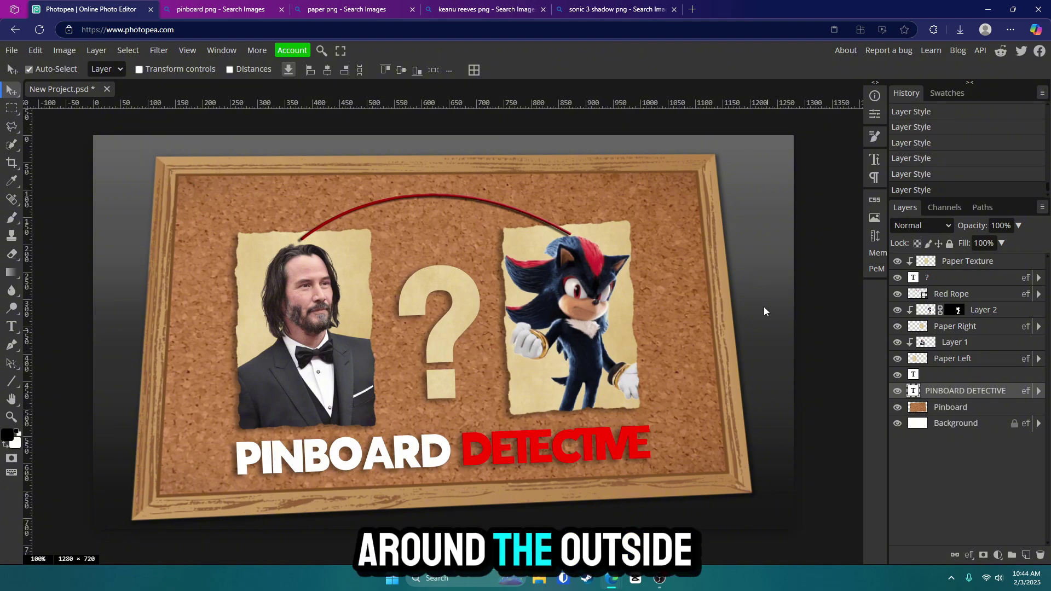
# Set the Pen shape tool to a white dashed stroke.
pyautogui.click(12, 345)
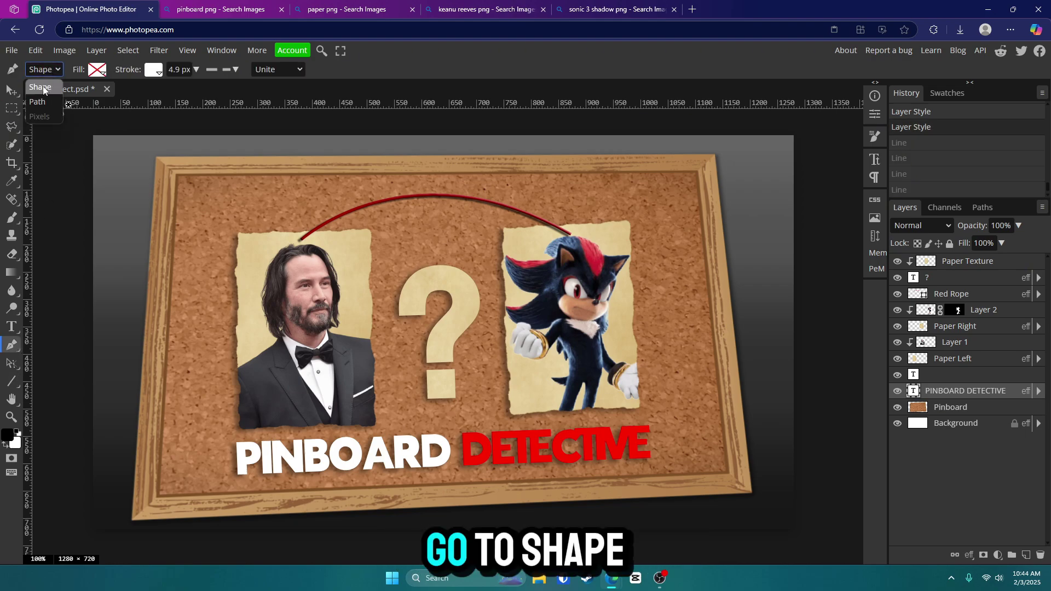
pyautogui.click(154, 70)
pyautogui.click(235, 69)
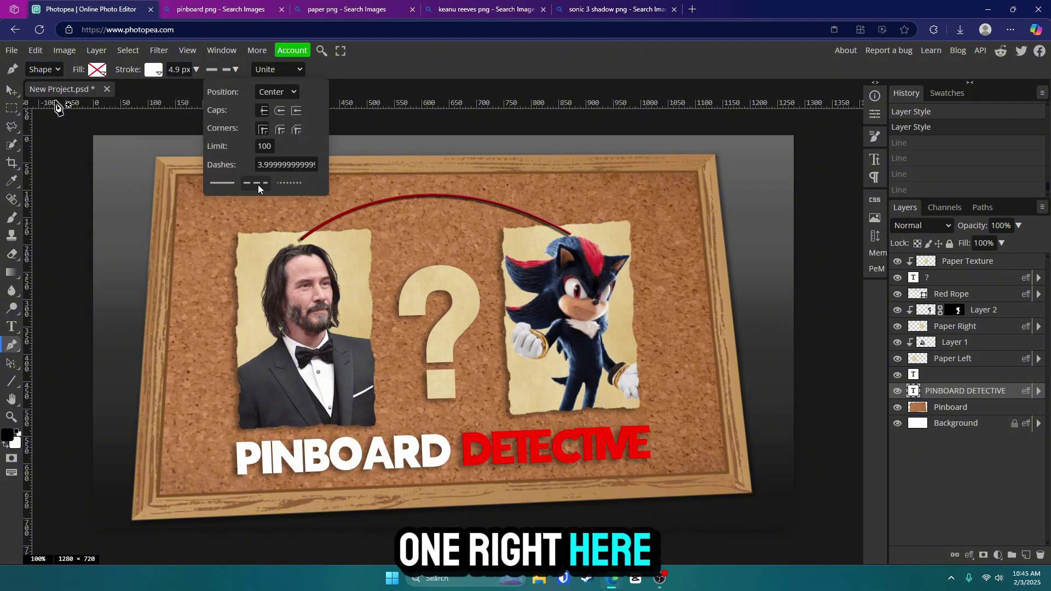
# Trace a closed path around the board's four inner corners and widen its stroke to 18 px.
pyautogui.click(169, 168)
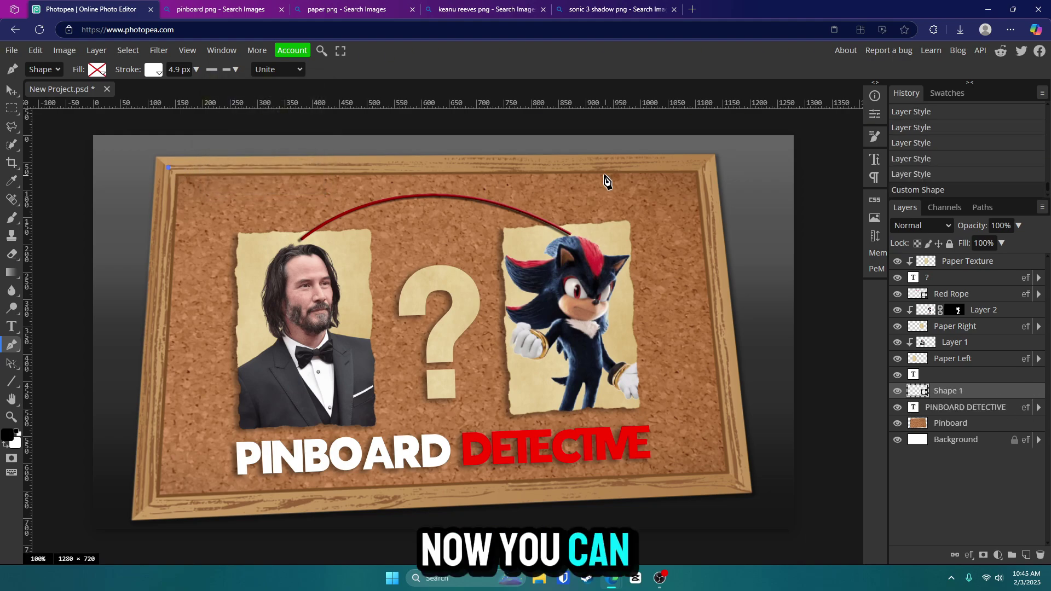
pyautogui.click(707, 162)
pyautogui.click(738, 480)
pyautogui.click(146, 506)
pyautogui.click(168, 169)
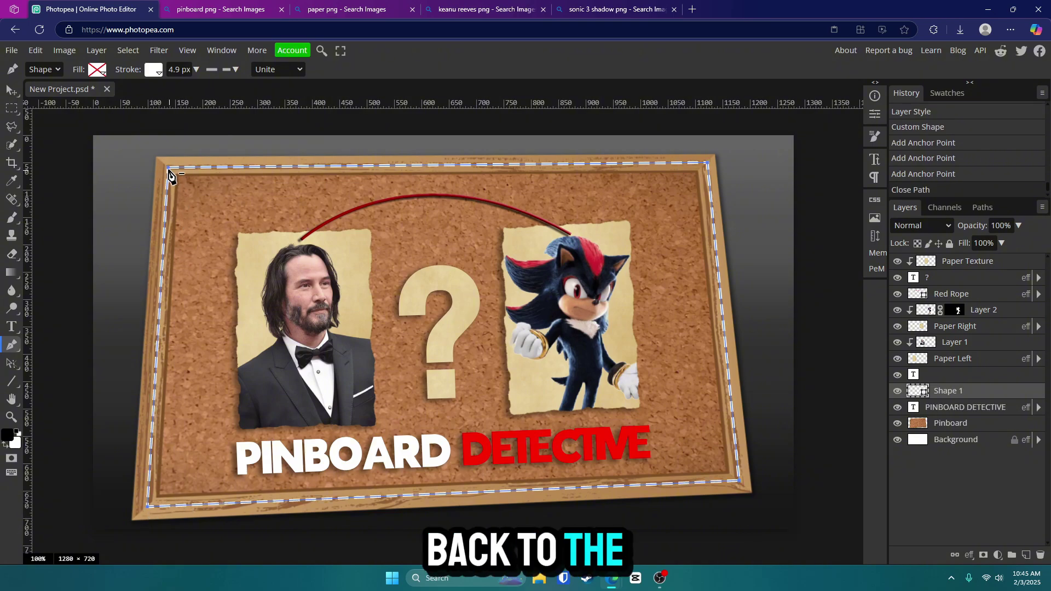
pyautogui.click(196, 69)
pyautogui.moveTo(166, 86); pyautogui.dragTo(182, 87)
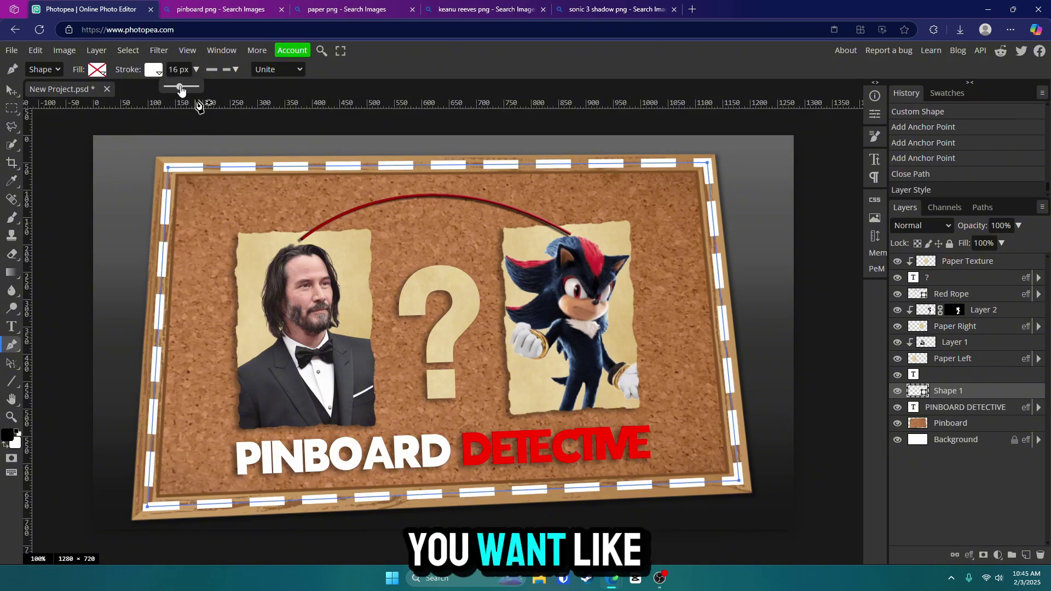
# Apply a default drop shadow to the dashed border layer, then select the top Paper Texture layer.
pyautogui.click(961, 412)
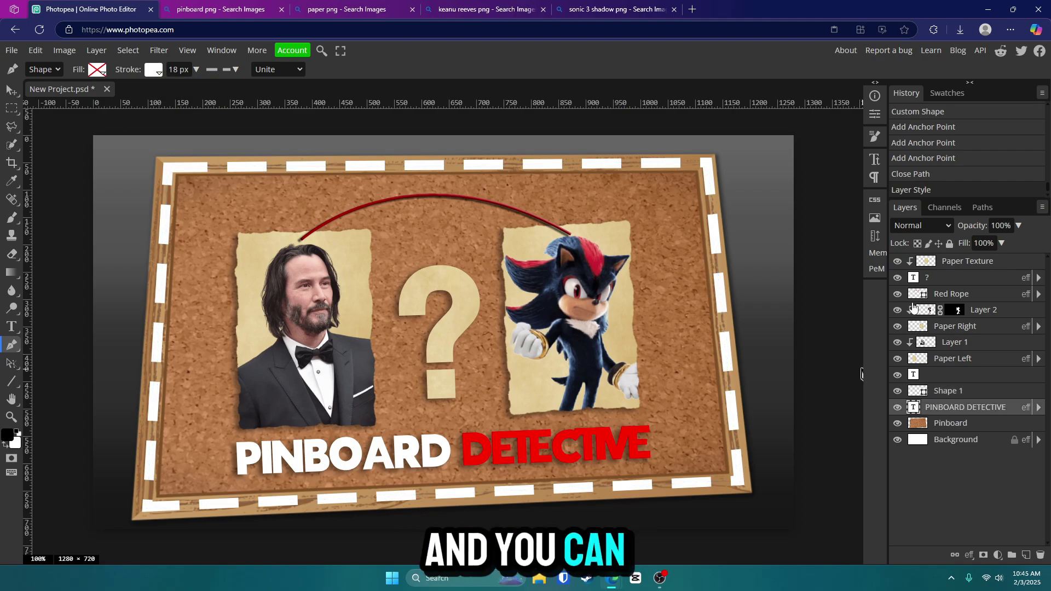
pyautogui.doubleClick(985, 392)
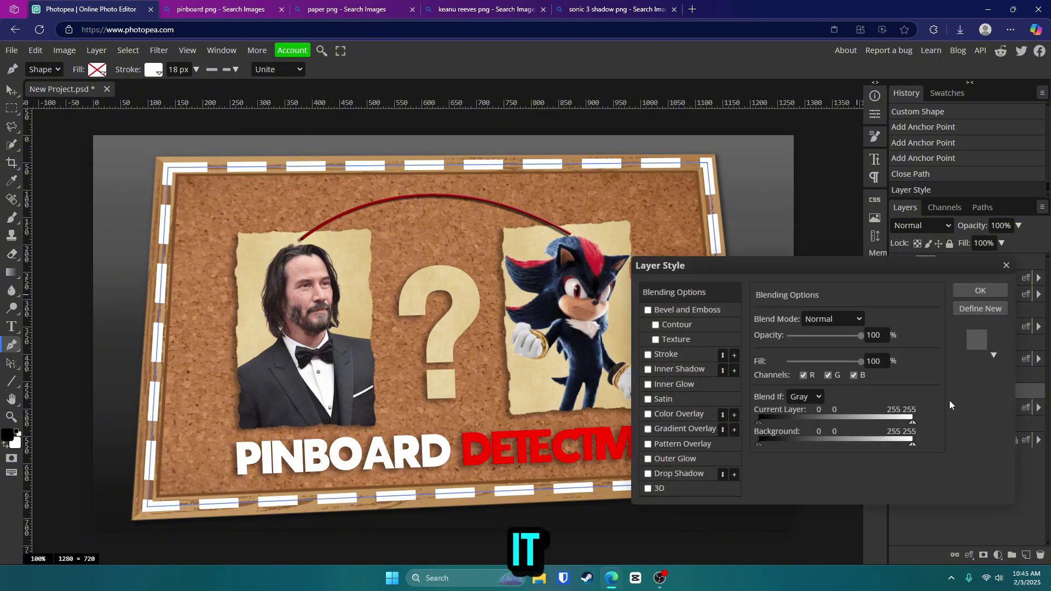
pyautogui.click(649, 473)
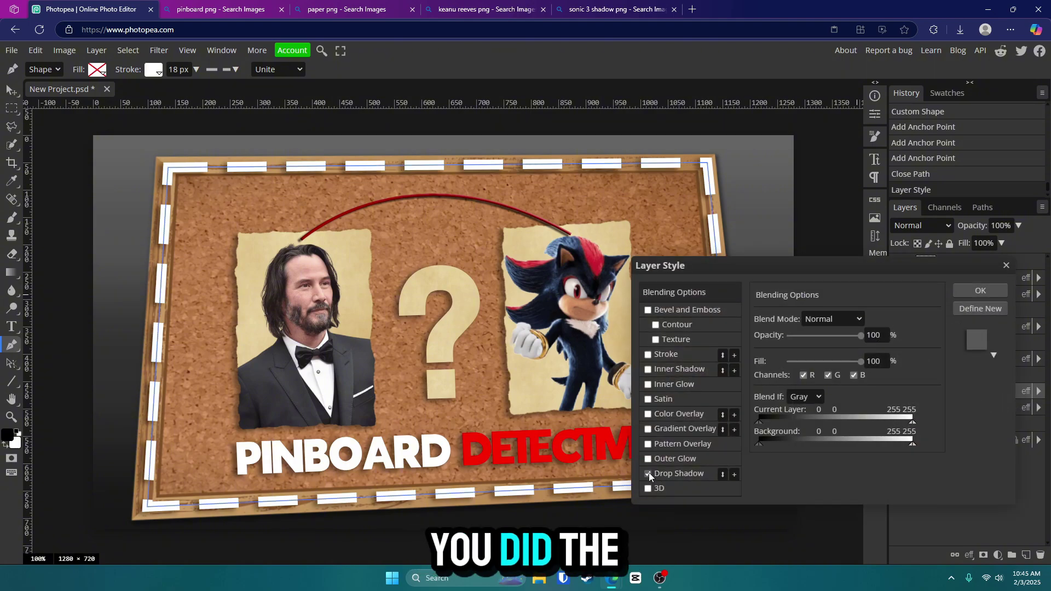
pyautogui.click(980, 291)
pyautogui.click(986, 265)
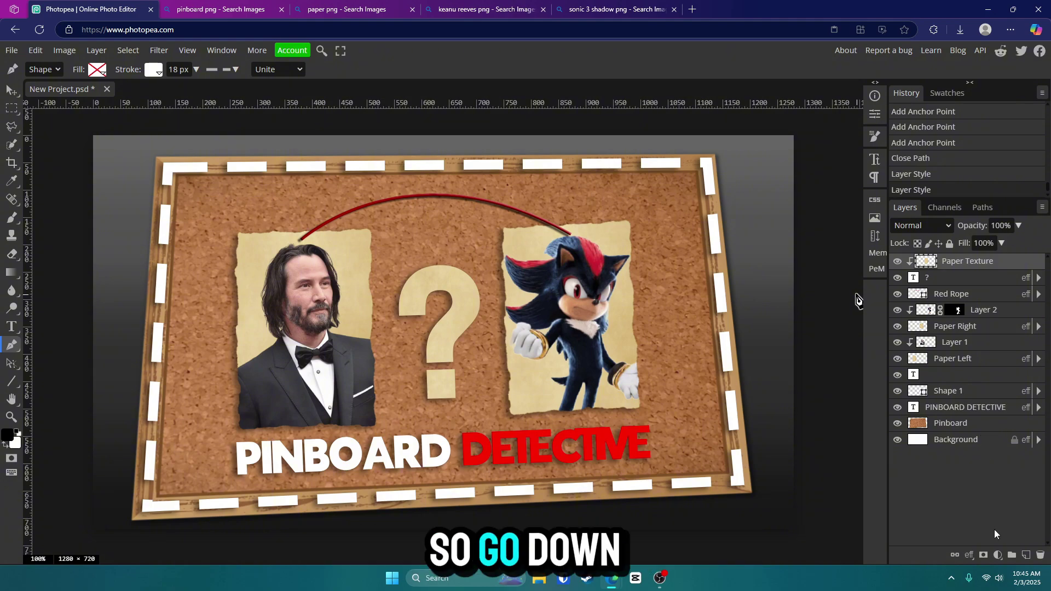
pyautogui.click(997, 555)
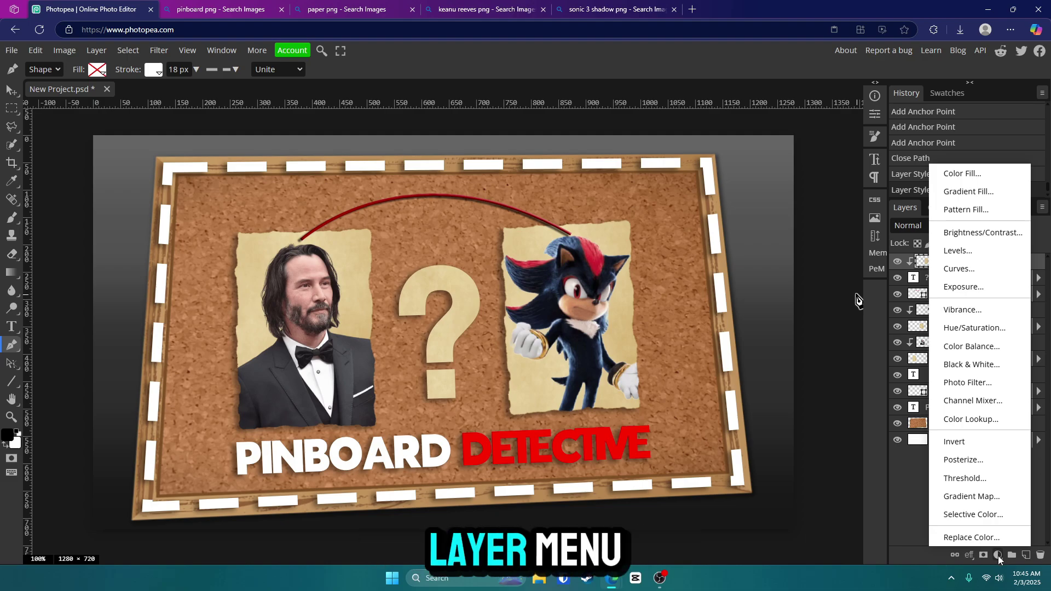
# Add a Curves adjustment layer with a gentle S-curve: highlights 192→201, shadows 63→55.
pyautogui.click(971, 270)
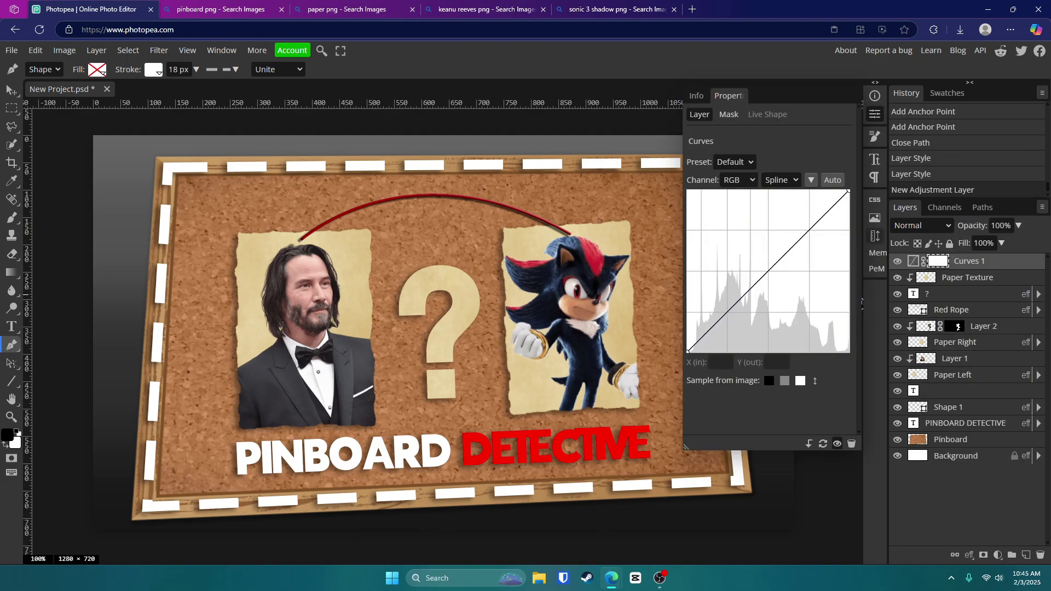
pyautogui.click(809, 229)
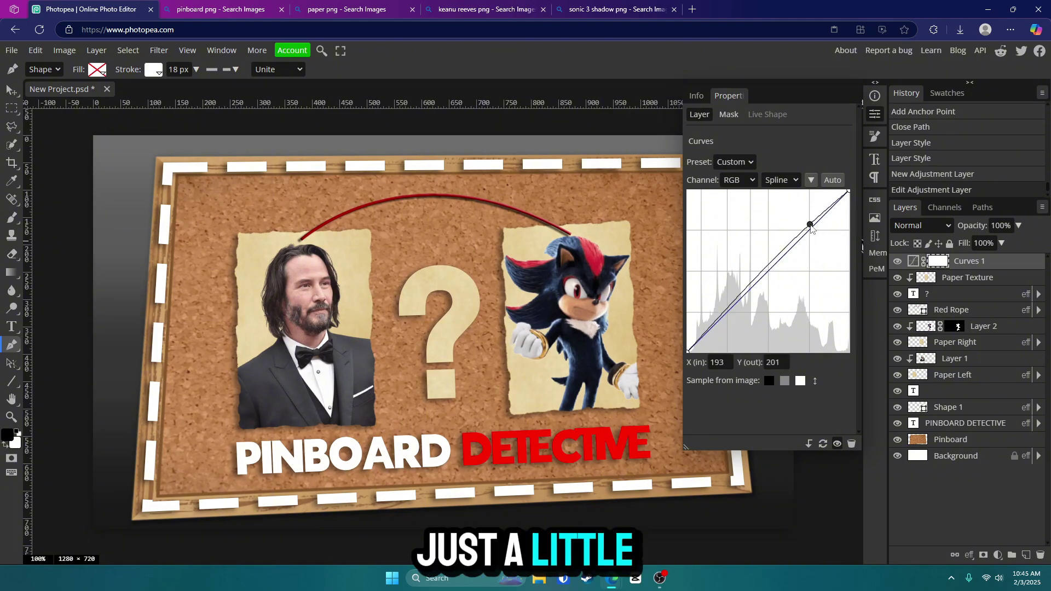
pyautogui.moveTo(810, 229); pyautogui.dragTo(811, 229)
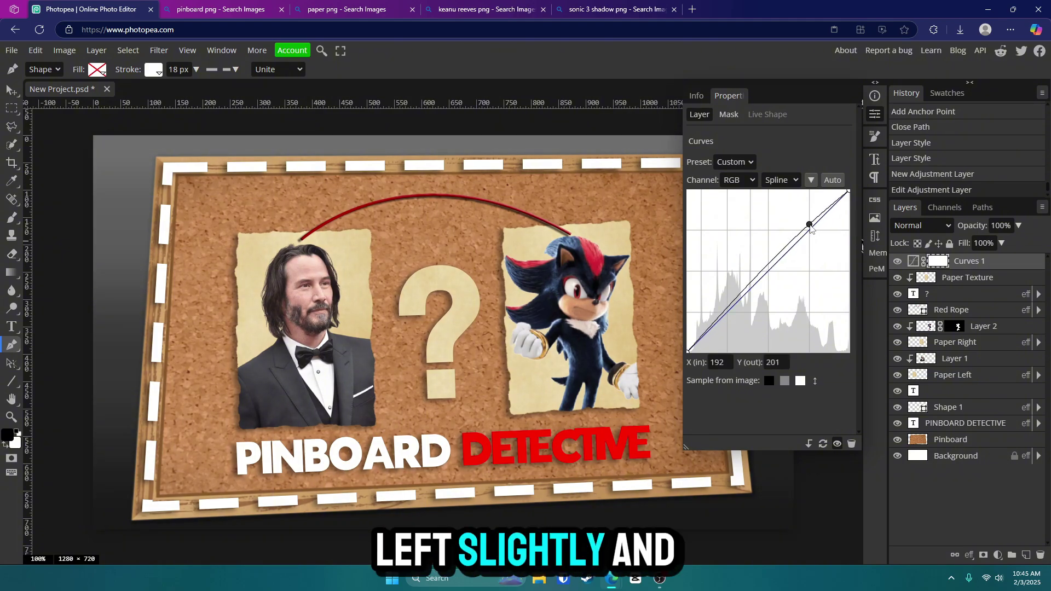
pyautogui.moveTo(727, 310); pyautogui.dragTo(728, 324)
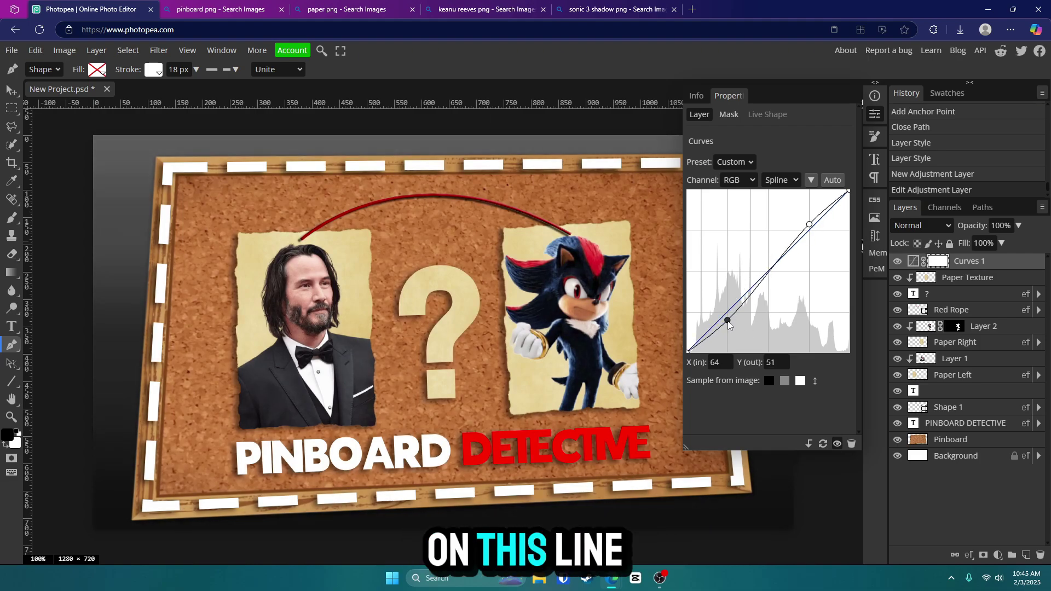
pyautogui.click(997, 555)
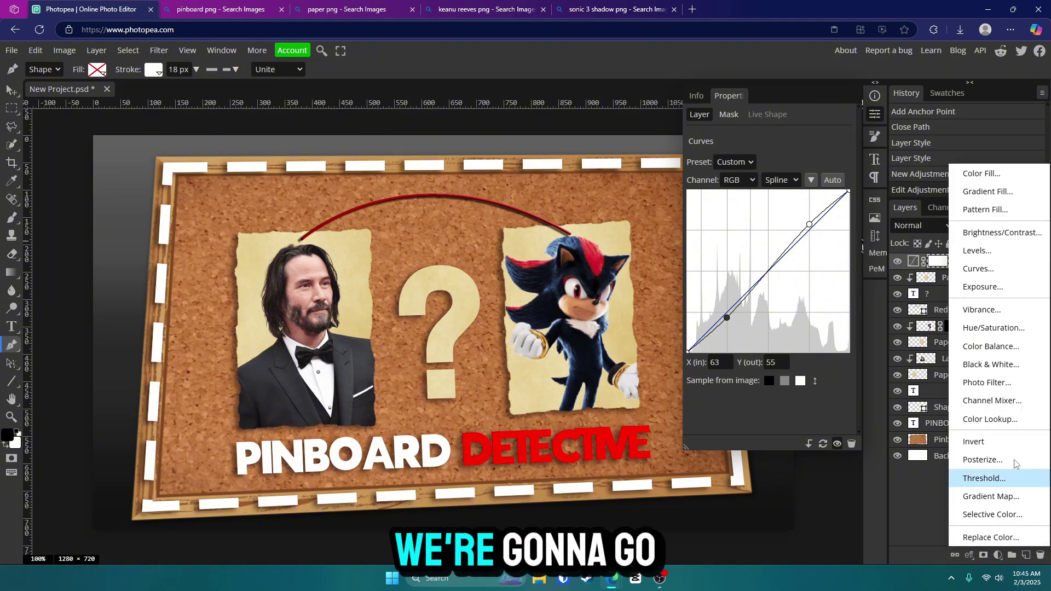
# Add a Color Balance layer with shadows −59, −38, +31 at 56% opacity, then a new blank layer.
pyautogui.click(1007, 347)
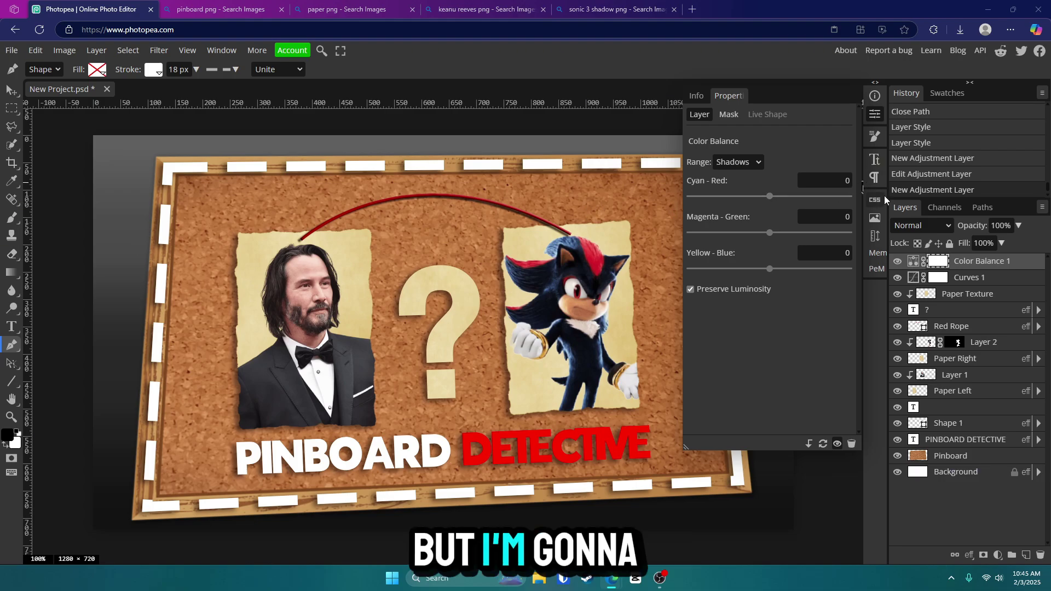
pyautogui.moveTo(770, 196); pyautogui.dragTo(726, 197)
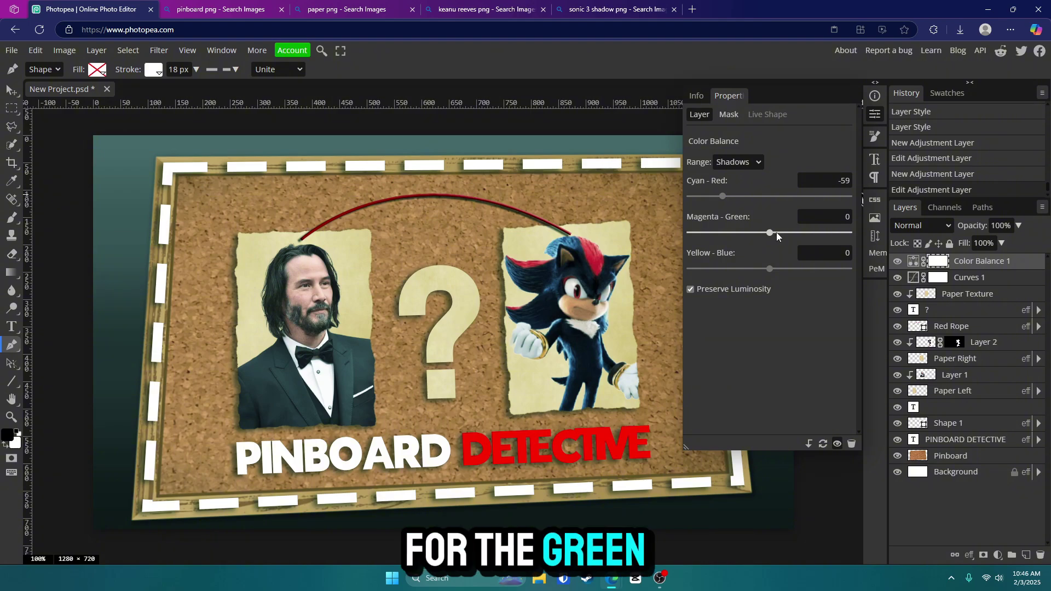
pyautogui.moveTo(772, 233); pyautogui.dragTo(745, 234)
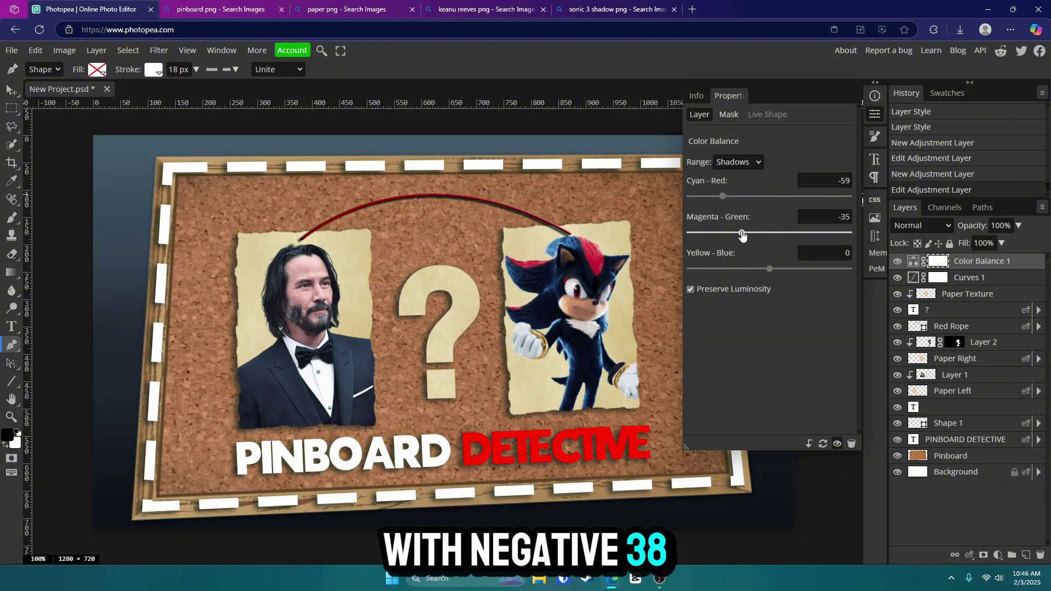
pyautogui.moveTo(769, 268); pyautogui.dragTo(793, 269)
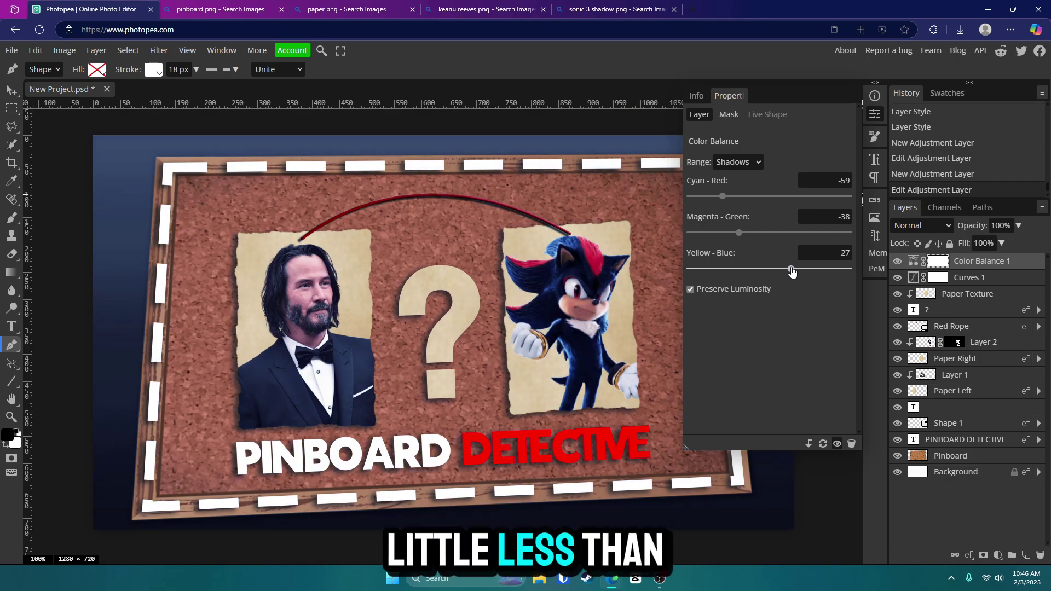
pyautogui.moveTo(1018, 226); pyautogui.dragTo(994, 244)
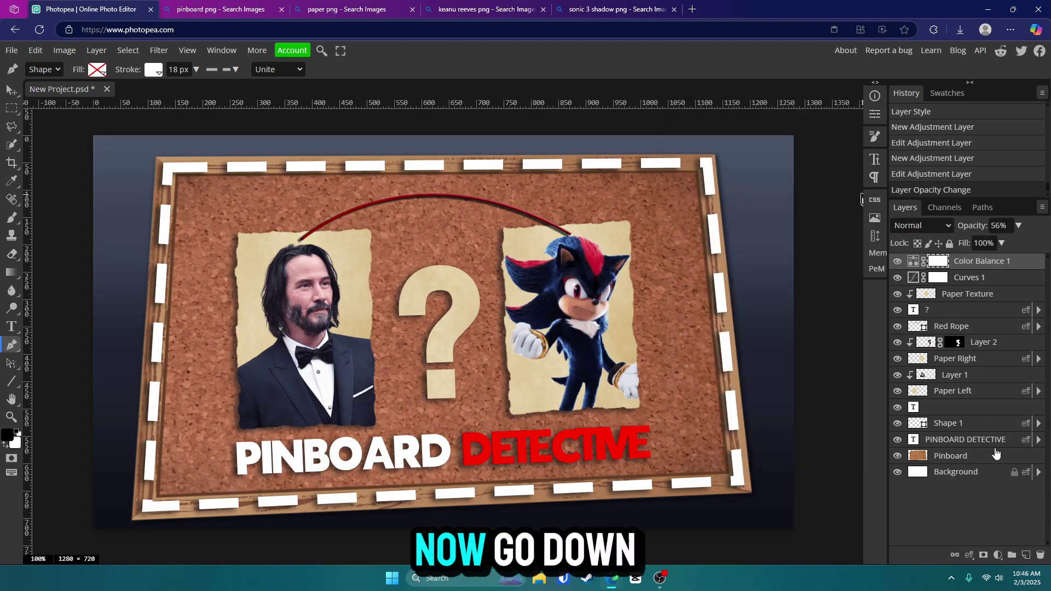
pyautogui.click(1025, 554)
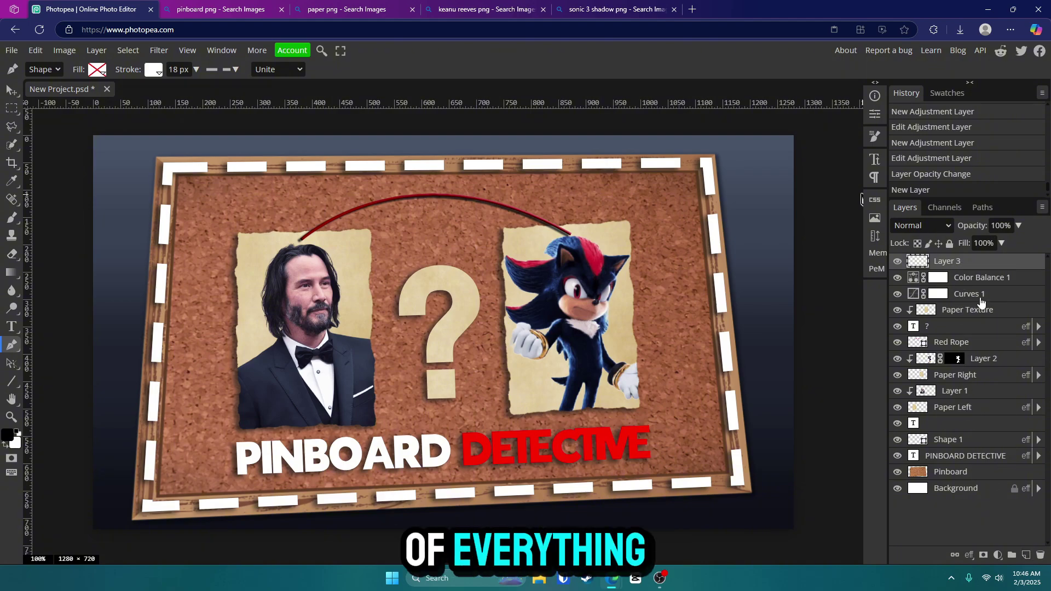
# Rename Layer 3 to 'White Light'.
pyautogui.doubleClick(947, 262)
pyautogui.write('Whit')
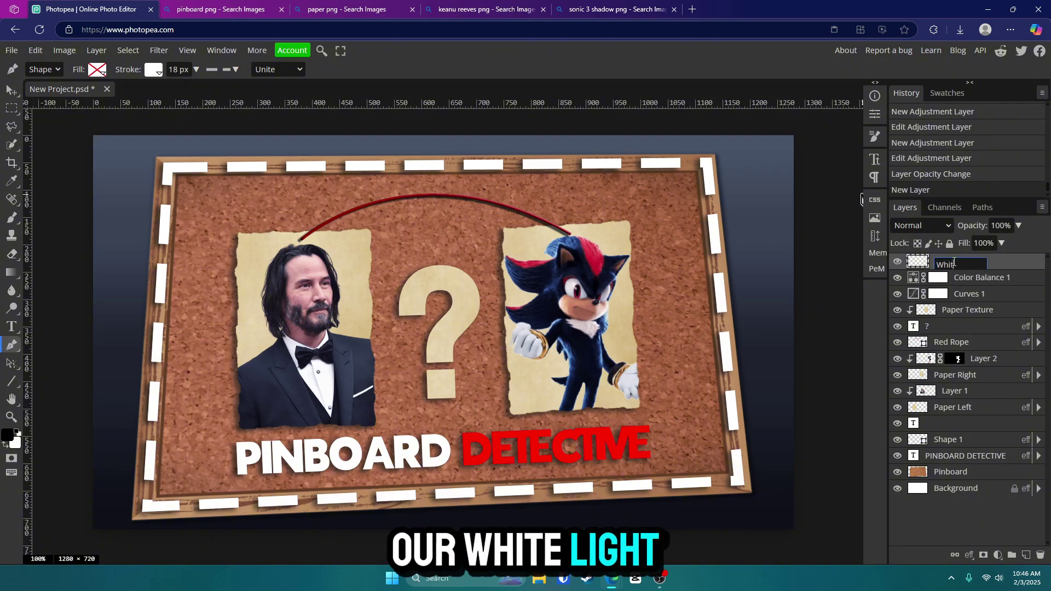
pyautogui.write('e Light')
pyautogui.press('Return')
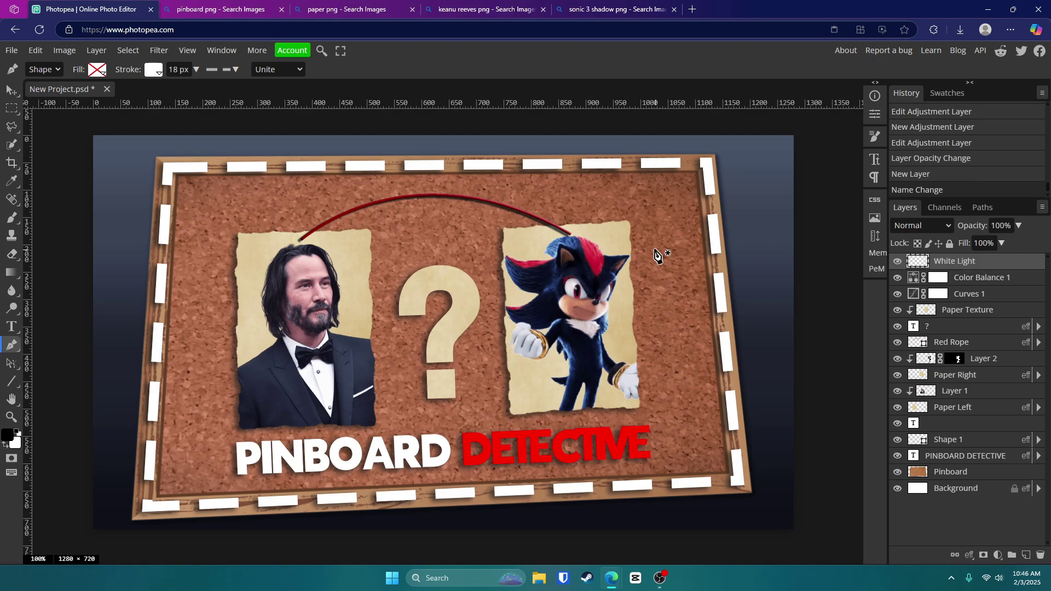
# Set up a large soft brush with white as the paint colour.
pyautogui.click(12, 219)
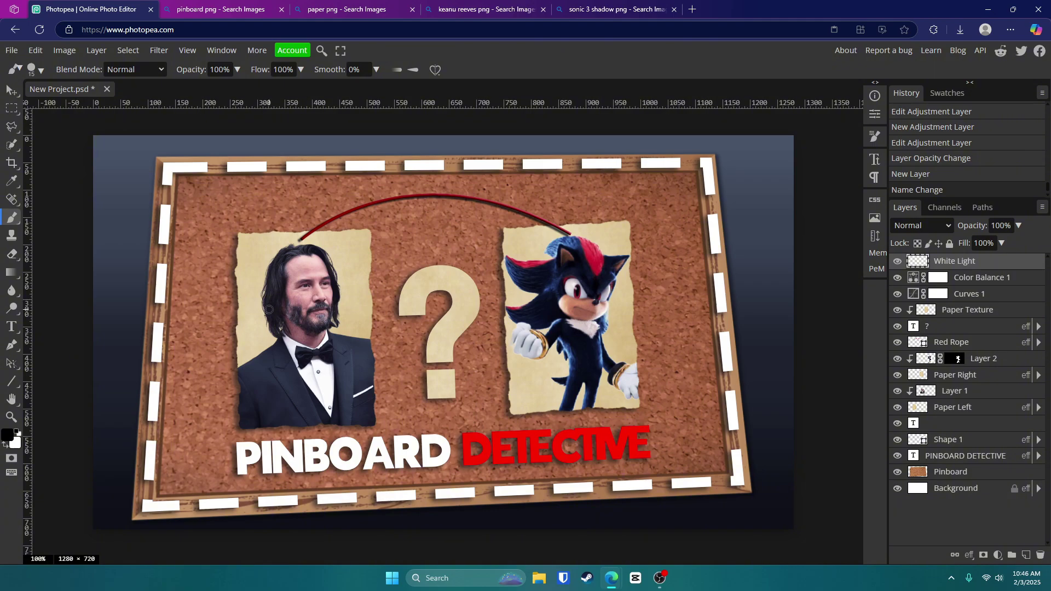
pyautogui.moveTo(272, 308)
pyautogui.mouseDown()
pyautogui.moveTo(285, 151)
pyautogui.moveTo(283, 164)
pyautogui.mouseUp()
pyautogui.moveTo(279, 365)
pyautogui.mouseDown()
pyautogui.moveTo(345, 235)
pyautogui.moveTo(361, 217)
pyautogui.moveTo(411, 214)
pyautogui.mouseUp()
pyautogui.click(7, 435)
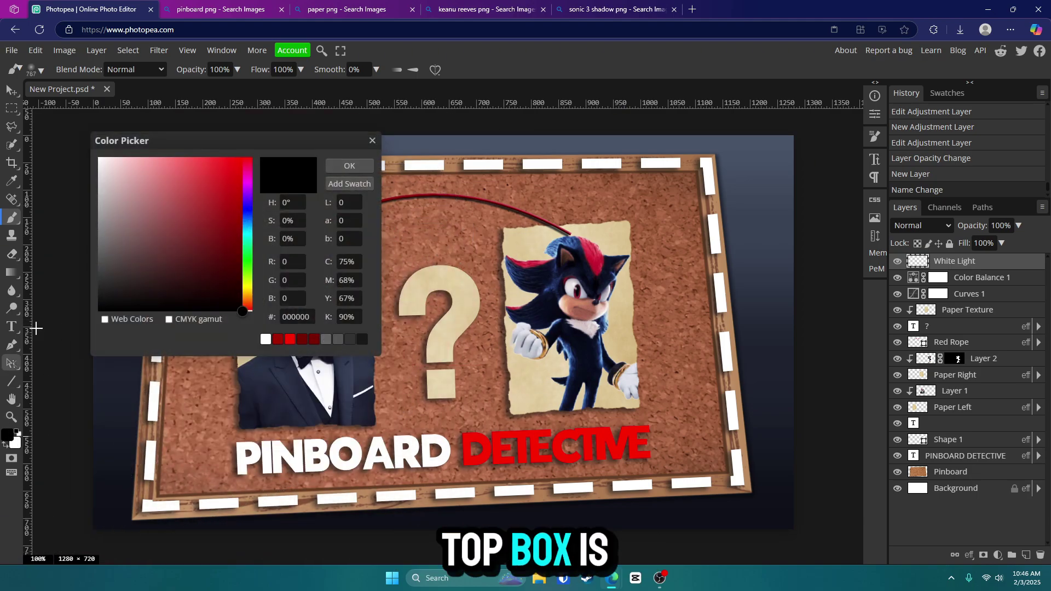
pyautogui.moveTo(101, 164); pyautogui.dragTo(73, 153)
pyautogui.click(345, 165)
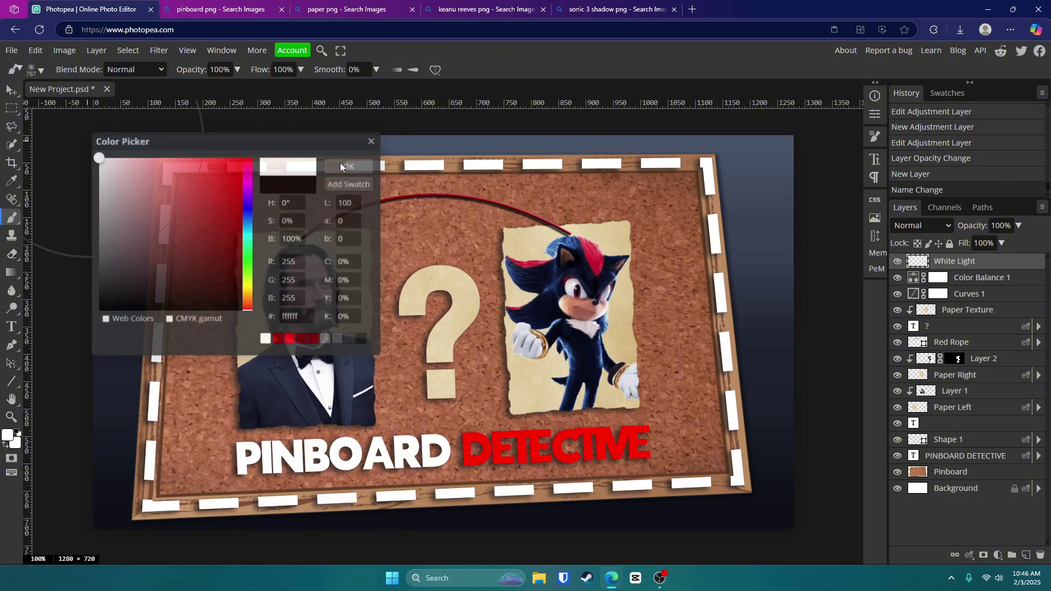
# Dab a soft white glow above the board's top, fit the view, and add another blank layer.
pyautogui.scroll(2, 483, 279)
pyautogui.scroll(3, 446, 263)
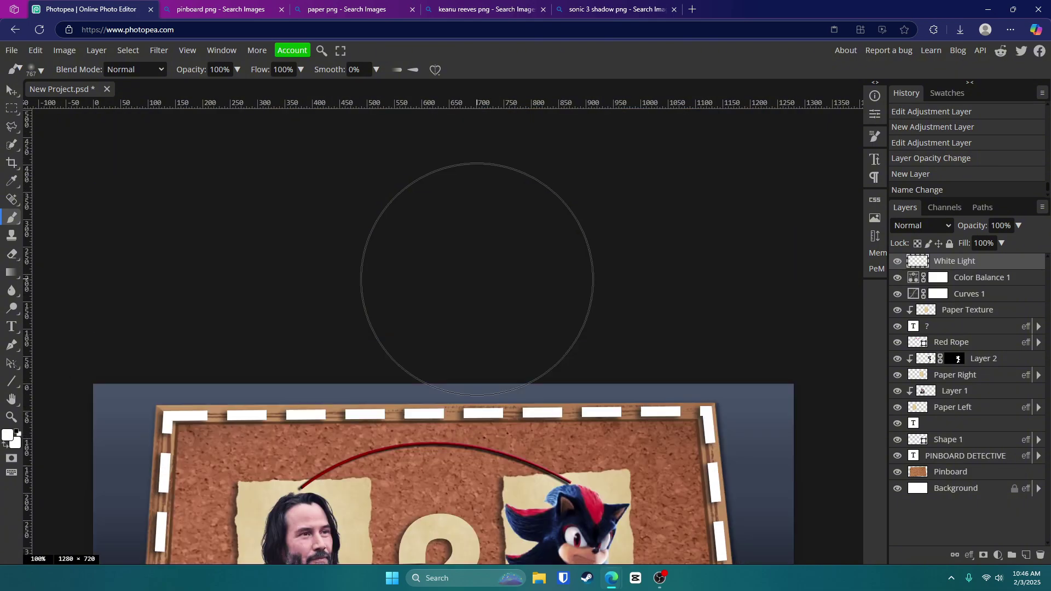
pyautogui.scroll(-2, 446, 263)
pyautogui.moveTo(440, 278)
pyautogui.mouseDown()
pyautogui.moveTo(549, 266)
pyautogui.moveTo(446, 235)
pyautogui.moveTo(444, 219)
pyautogui.mouseUp()
pyautogui.scroll(1, 443, 218)
pyautogui.click(432, 197)
pyautogui.hotkey('ctrl', 'z')
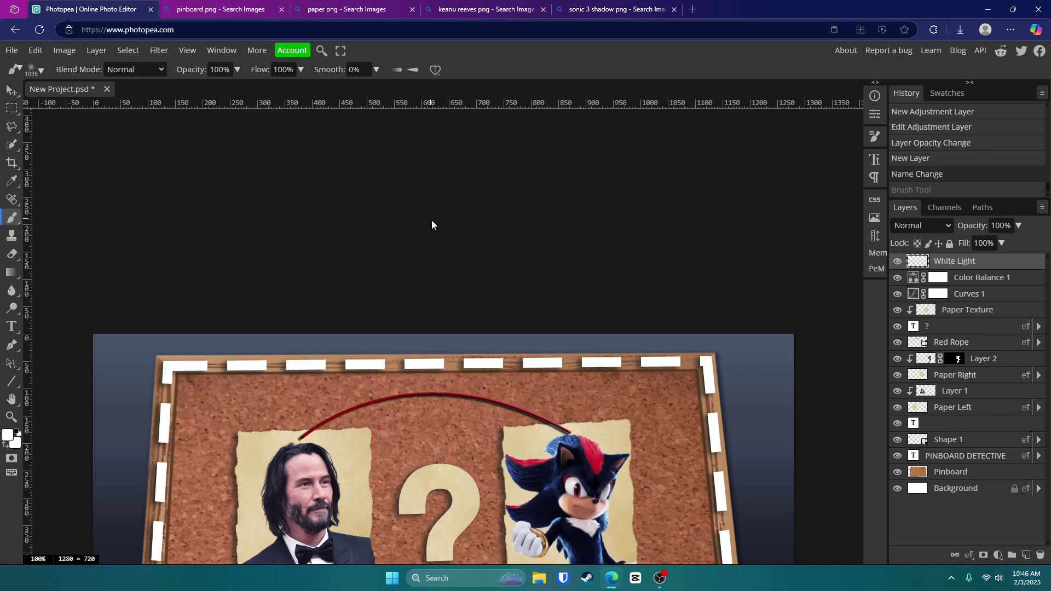
pyautogui.click(432, 198)
pyautogui.scroll(-4, 432, 198)
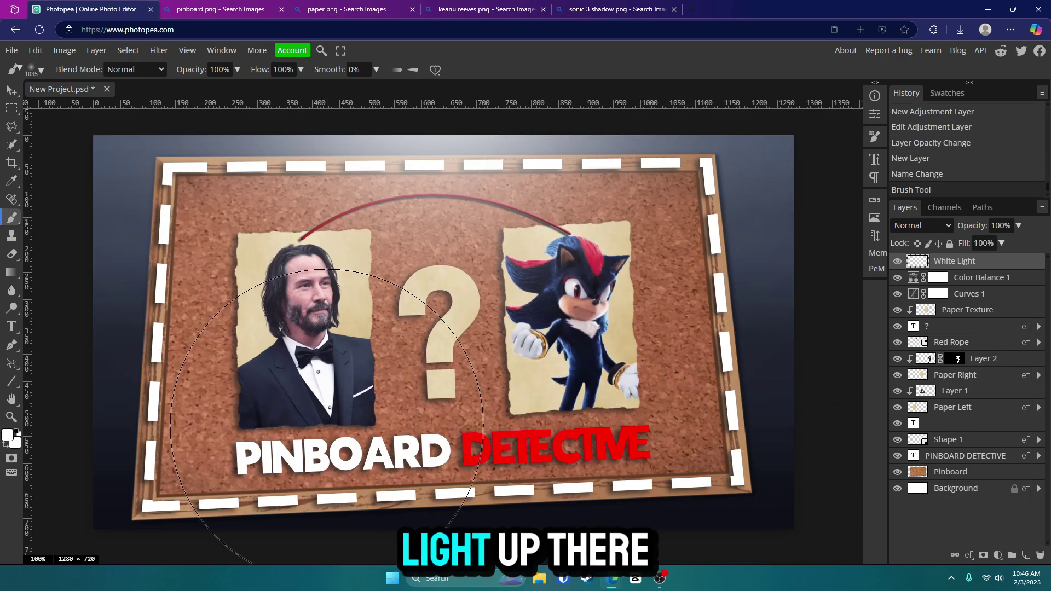
pyautogui.click(11, 417)
pyautogui.click(155, 69)
pyautogui.click(1025, 556)
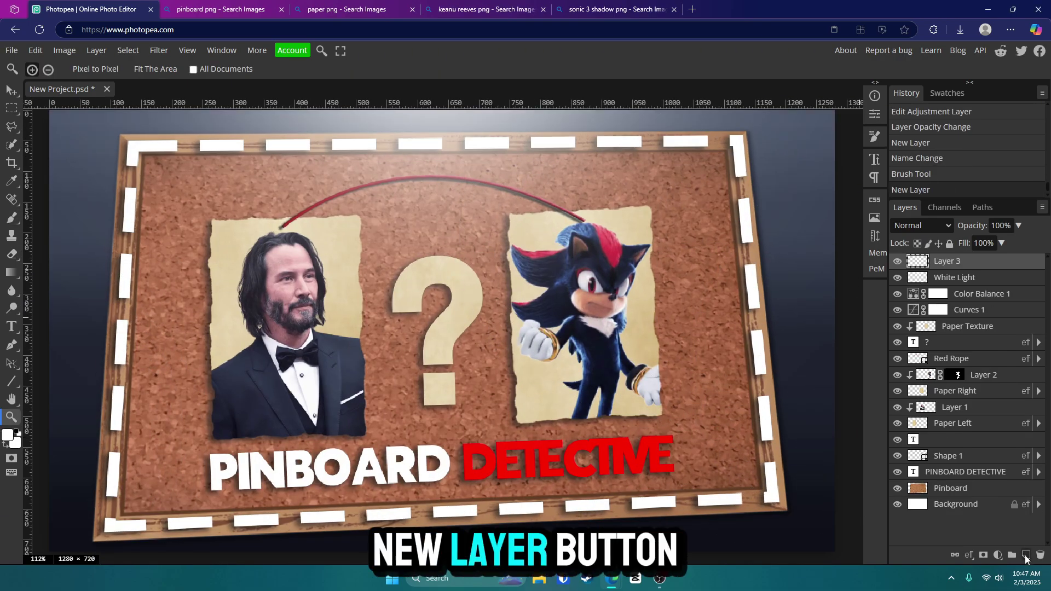
# Set a smaller soft brush with black as the paint colour.
pyautogui.click(11, 220)
pyautogui.moveTo(245, 258)
pyautogui.mouseDown()
pyautogui.moveTo(78, 263)
pyautogui.moveTo(137, 263)
pyautogui.mouseUp()
pyautogui.moveTo(205, 268); pyautogui.dragTo(185, 266)
pyautogui.click(10, 436)
pyautogui.click(165, 293)
pyautogui.click(335, 167)
pyautogui.press('[')
# Paint soft black shading along the left, bottom and right edges of Layer 3.
pyautogui.moveTo(93, 137)
pyautogui.mouseDown()
pyautogui.moveTo(104, 181)
pyautogui.moveTo(99, 306)
pyautogui.moveTo(62, 441)
pyautogui.mouseUp()
pyautogui.scroll(-2, 82, 482)
pyautogui.moveTo(98, 522)
pyautogui.mouseDown()
pyautogui.moveTo(294, 528)
pyautogui.moveTo(575, 513)
pyautogui.moveTo(686, 493)
pyautogui.moveTo(752, 455)
pyautogui.moveTo(809, 392)
pyautogui.moveTo(822, 313)
pyautogui.moveTo(799, 125)
pyautogui.mouseUp()
pyautogui.scroll(4, 804, 310)
# Lower Layer 3's opacity to about 53% to soften the vignette.
pyautogui.click(1018, 226)
pyautogui.moveTo(998, 242); pyautogui.dragTo(990, 245)
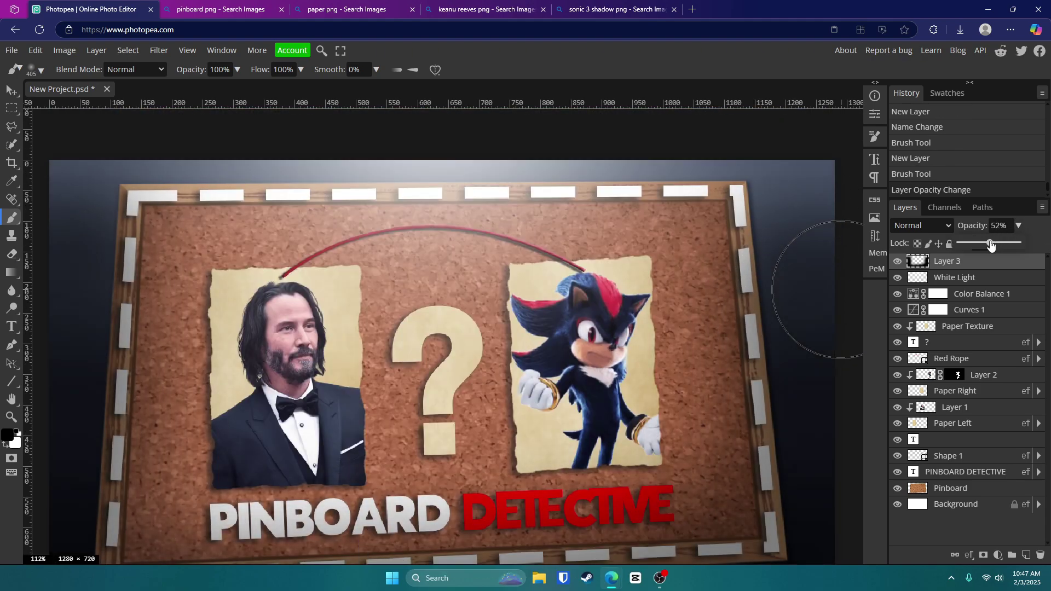
pyautogui.click(982, 277)
pyautogui.click(11, 417)
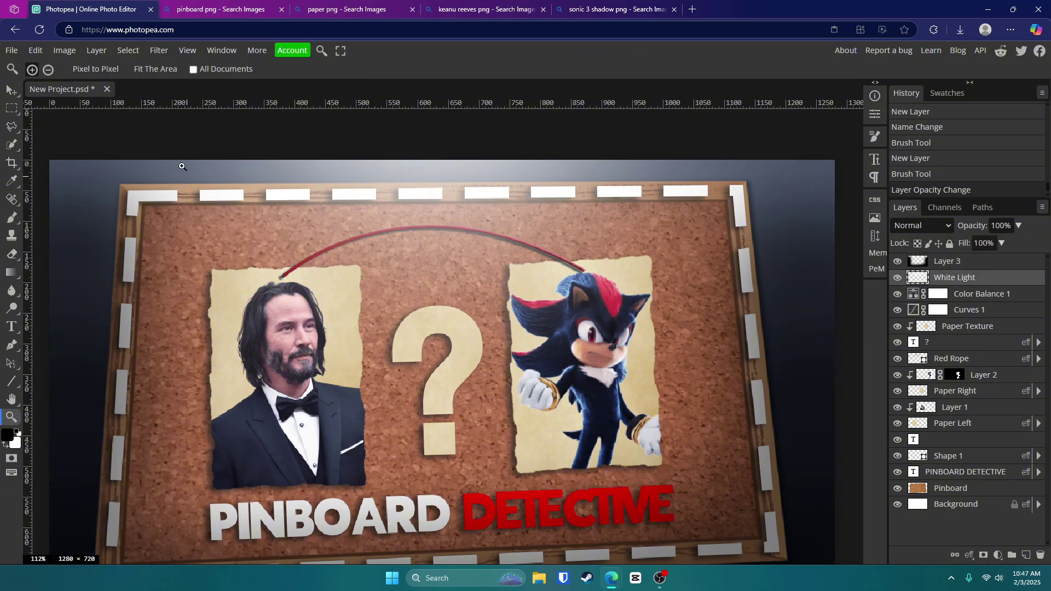
pyautogui.click(156, 71)
pyautogui.click(973, 265)
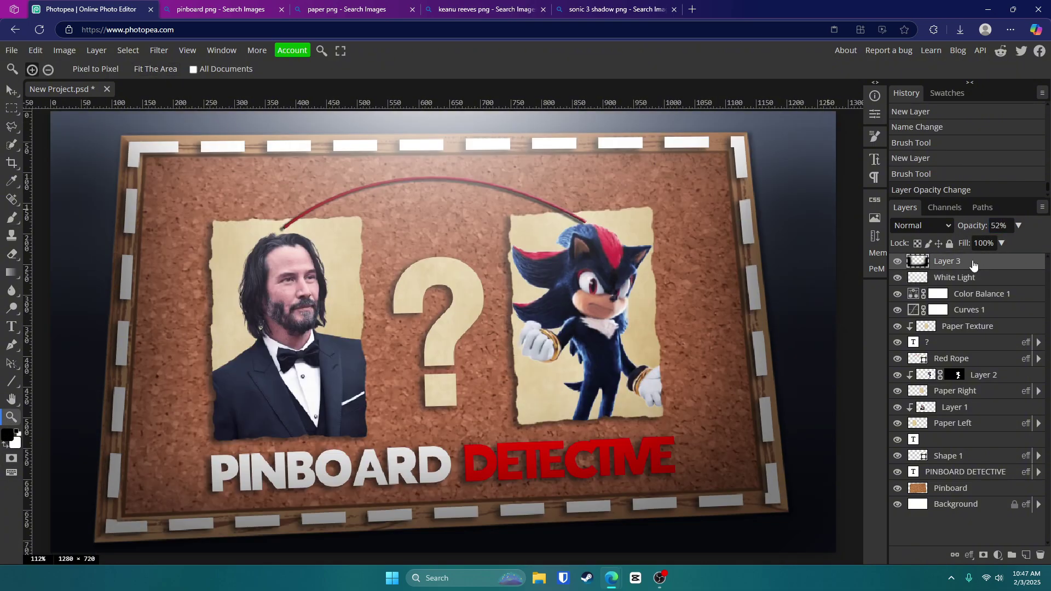
pyautogui.moveTo(1019, 232); pyautogui.dragTo(986, 243)
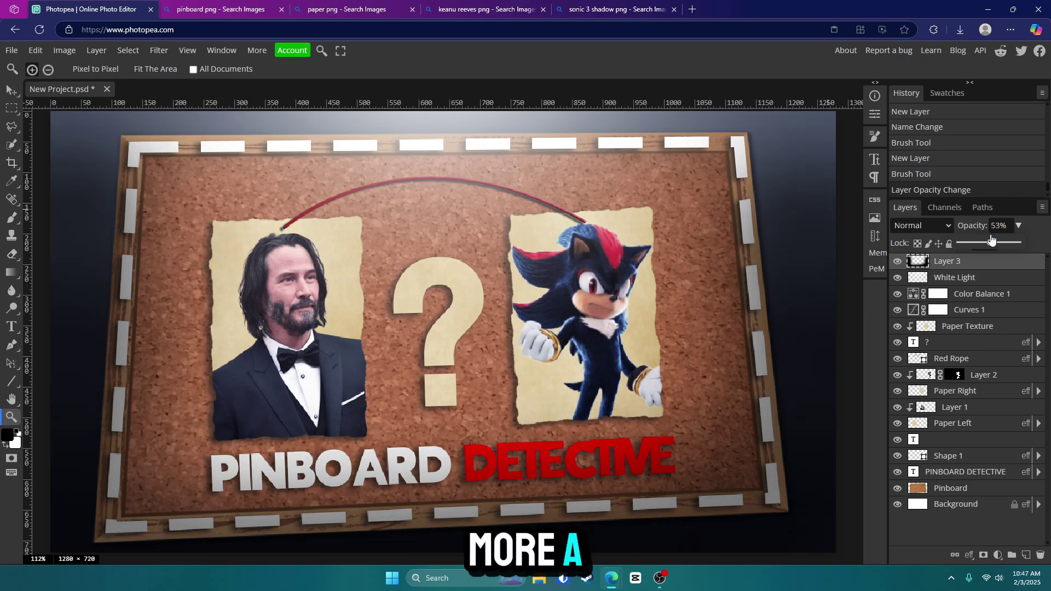
pyautogui.click(991, 282)
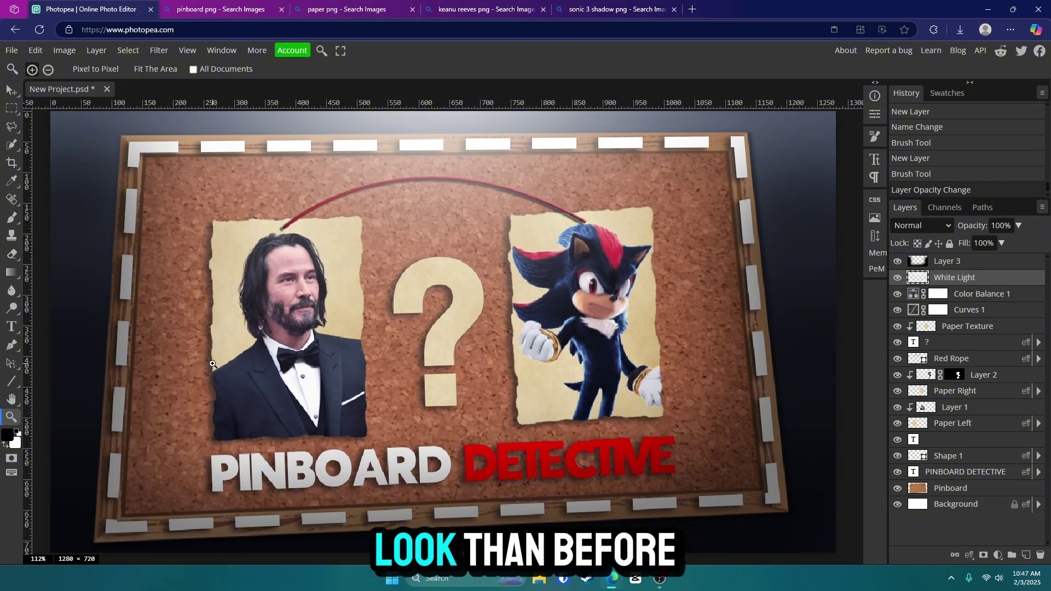
pyautogui.scroll(-1, 212, 364)
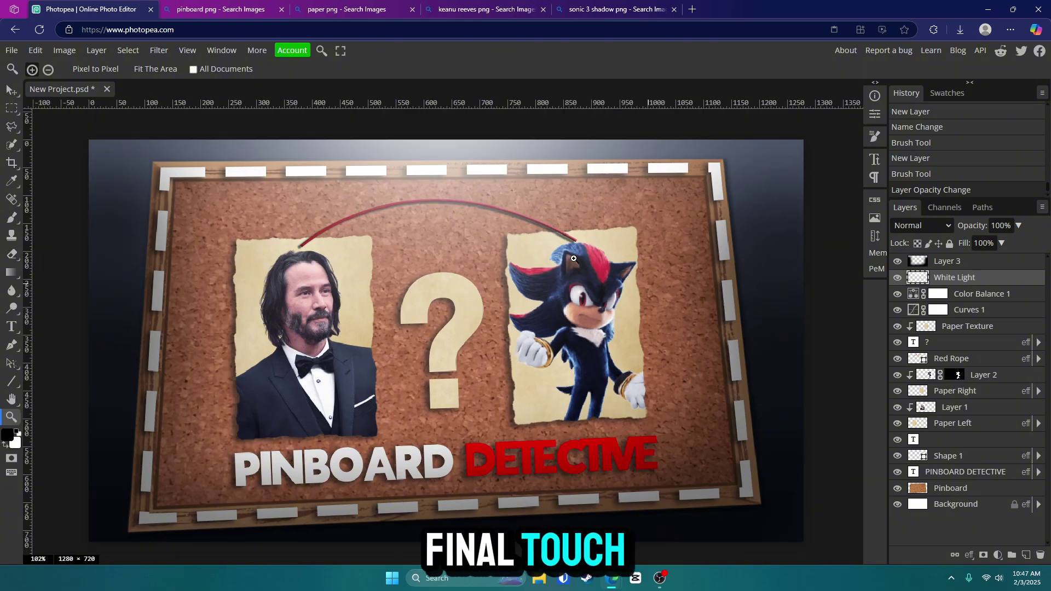
# Export the thumbnail as a JPG to downloads.
pyautogui.click(12, 51)
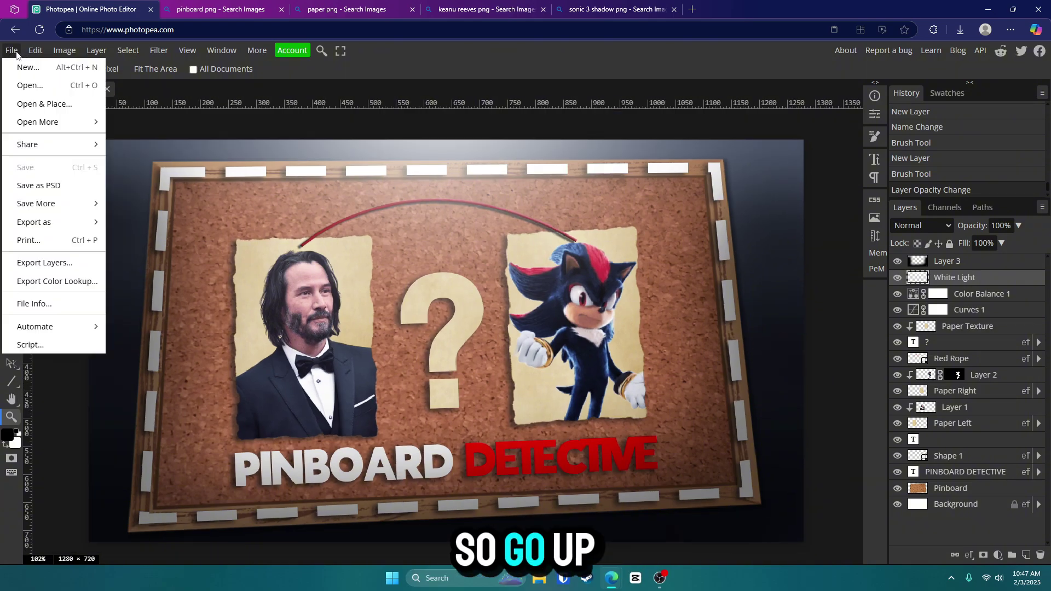
pyautogui.moveTo(61, 204)
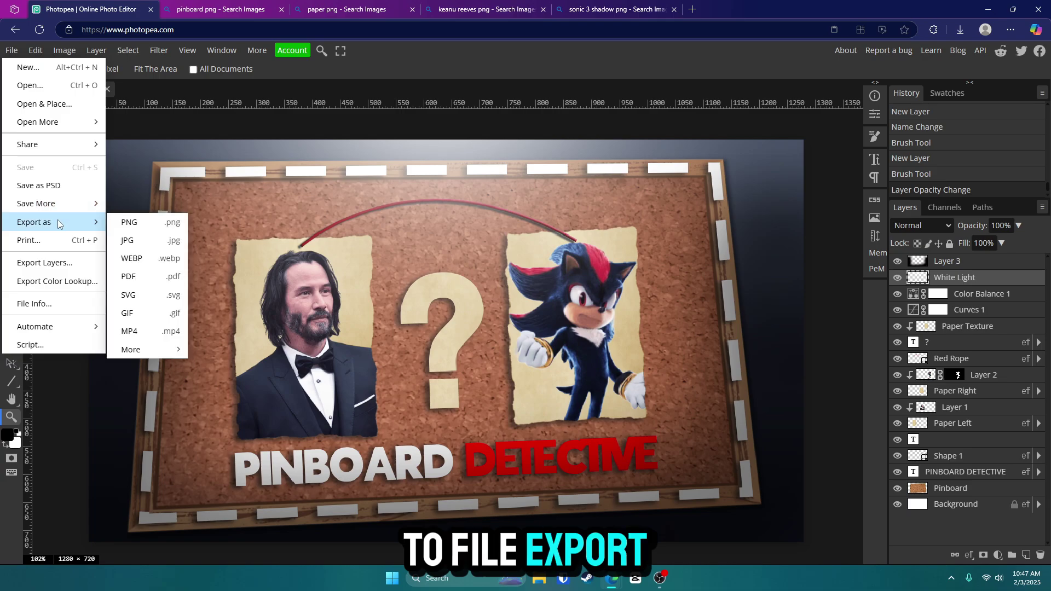
pyautogui.click(140, 239)
pyautogui.click(456, 281)
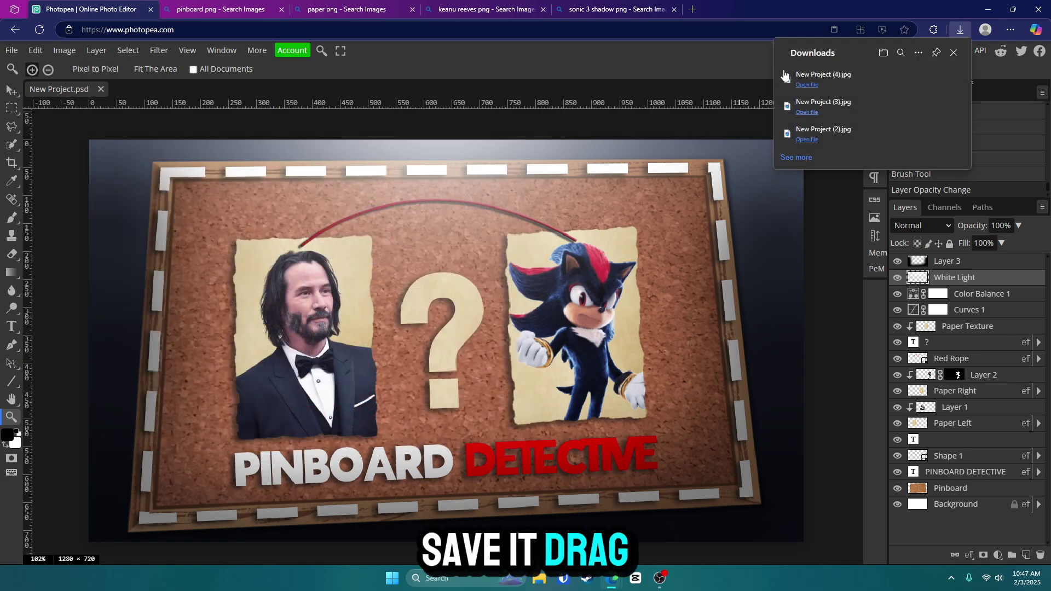
# Place the exported JPG above Background, scaled to about 115% at 62% opacity.
pyautogui.moveTo(841, 78); pyautogui.dragTo(420, 295)
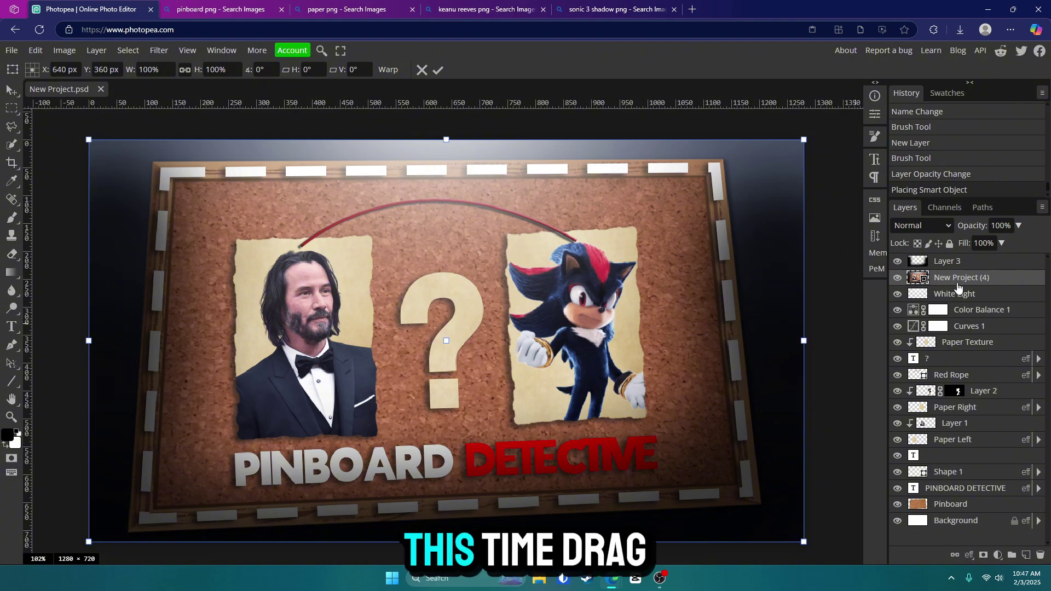
pyautogui.moveTo(959, 288); pyautogui.dragTo(951, 518)
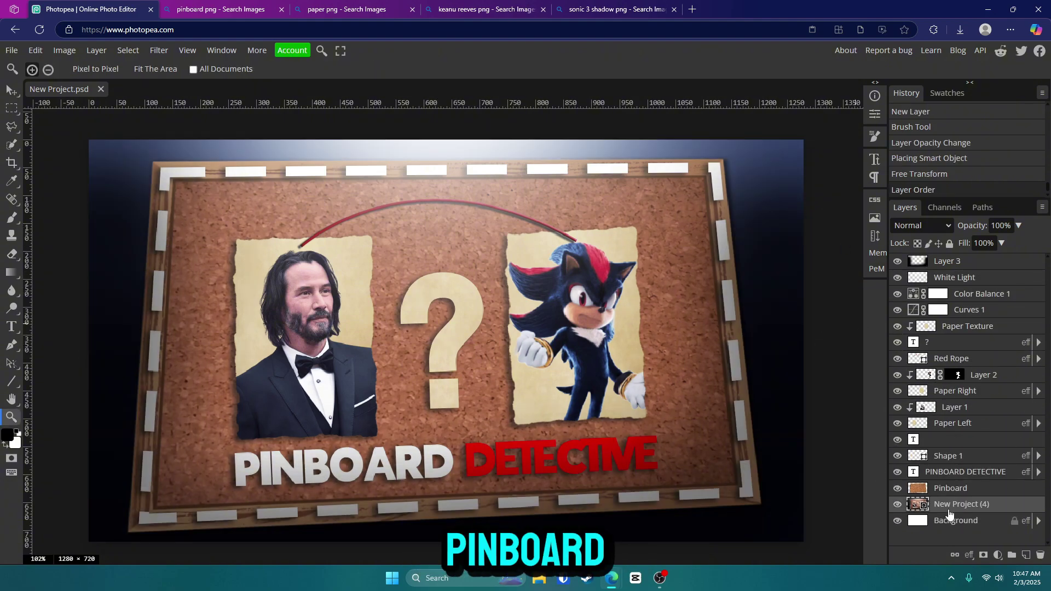
pyautogui.moveTo(797, 348); pyautogui.dragTo(854, 351)
pyautogui.moveTo(385, 336); pyautogui.dragTo(329, 339)
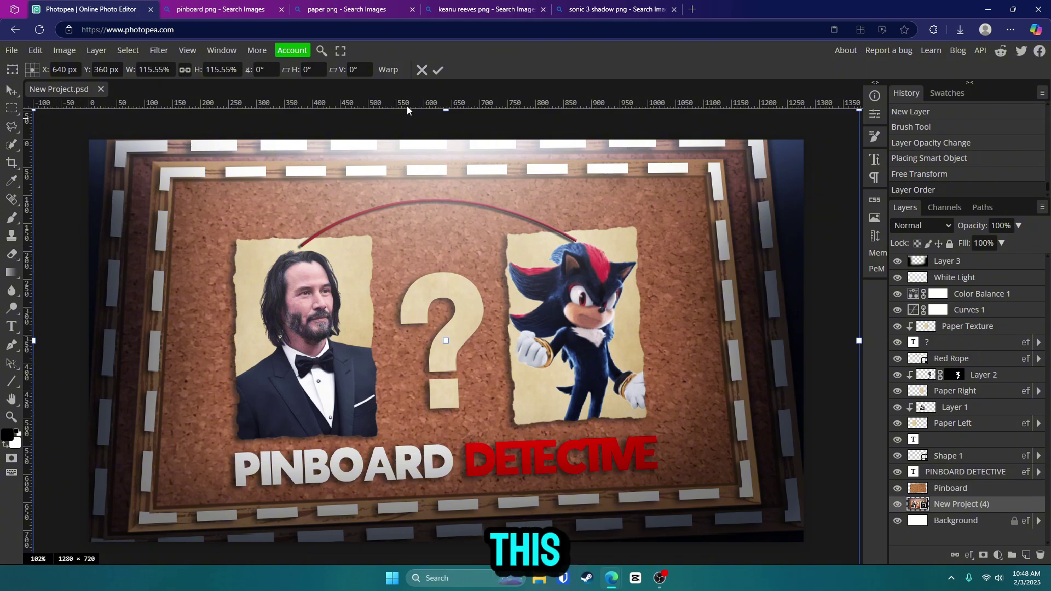
pyautogui.click(437, 72)
pyautogui.click(1019, 225)
pyautogui.moveTo(1019, 242)
pyautogui.mouseDown()
pyautogui.moveTo(977, 247)
pyautogui.moveTo(999, 247)
pyautogui.mouseUp()
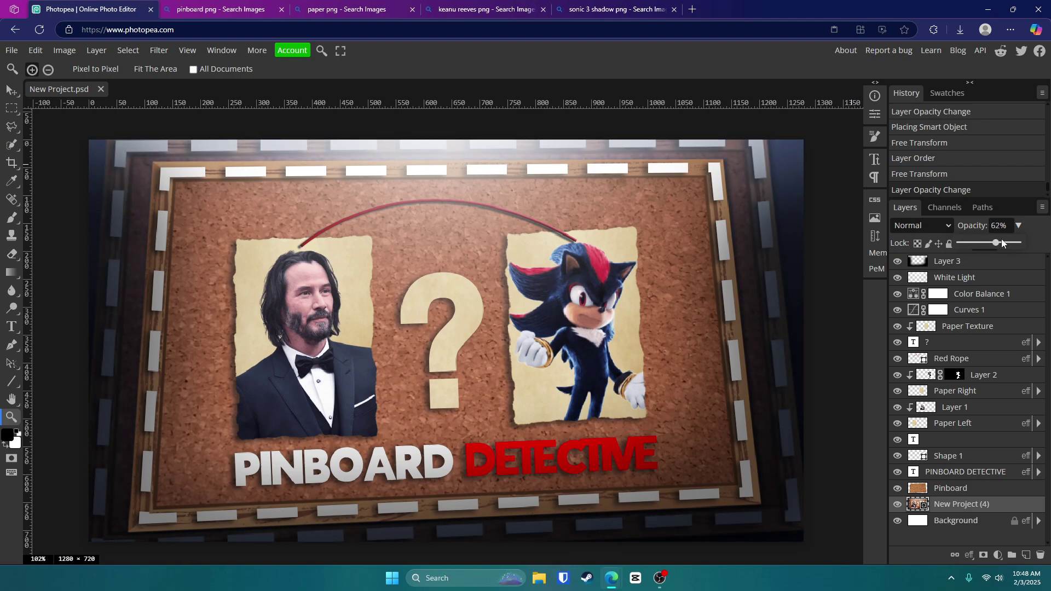
# Apply a Gaussian Blur of about 5.1 px to the backdrop copy.
pyautogui.click(159, 50)
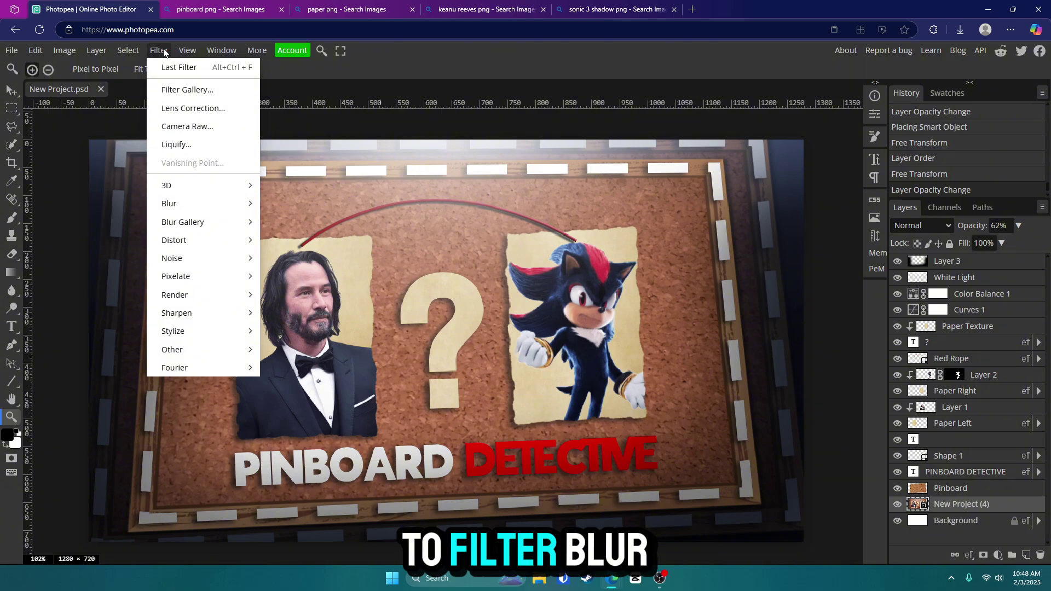
pyautogui.moveTo(185, 201)
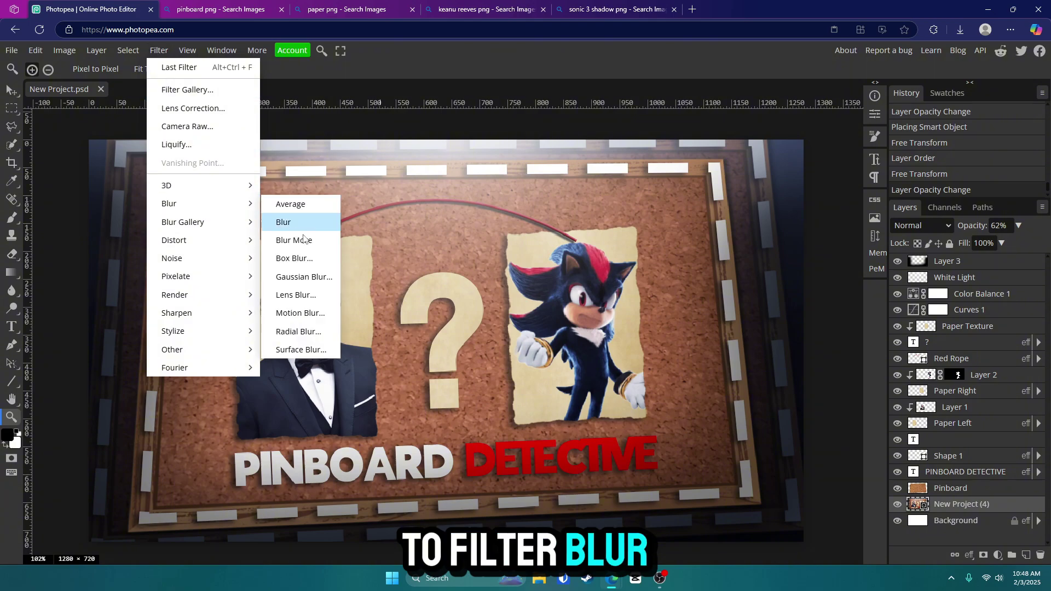
pyautogui.click(327, 278)
pyautogui.moveTo(235, 141); pyautogui.dragTo(780, 158)
pyautogui.moveTo(687, 198)
pyautogui.mouseDown()
pyautogui.moveTo(699, 200)
pyautogui.moveTo(689, 205)
pyautogui.mouseUp()
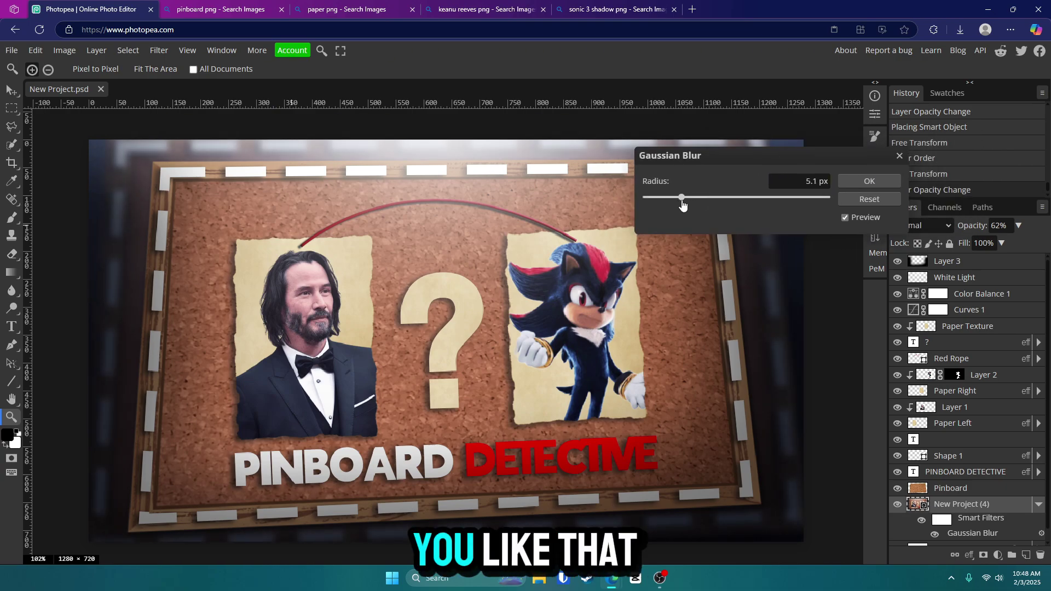
pyautogui.click(870, 182)
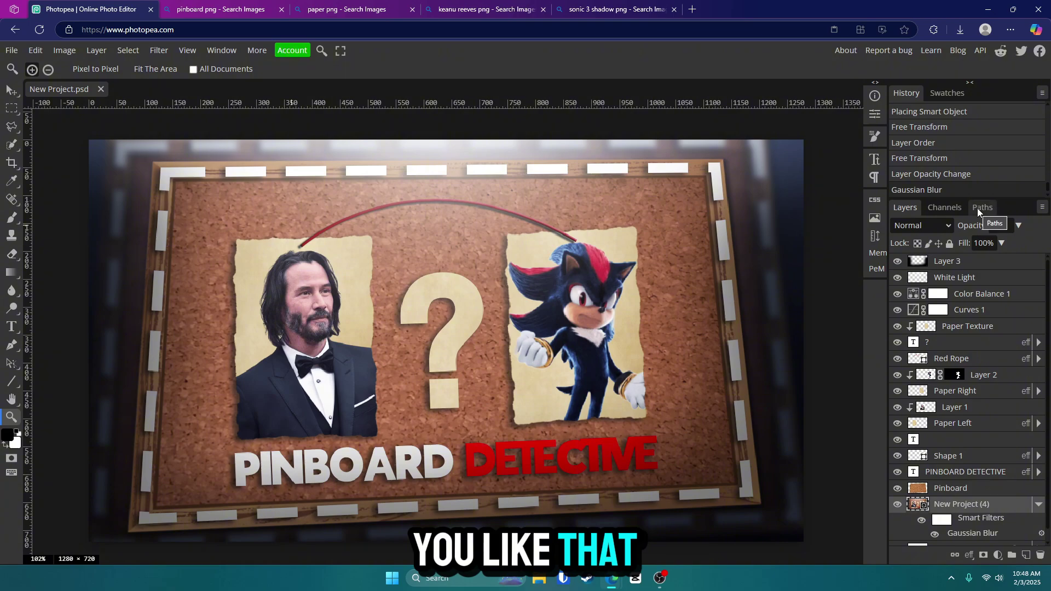